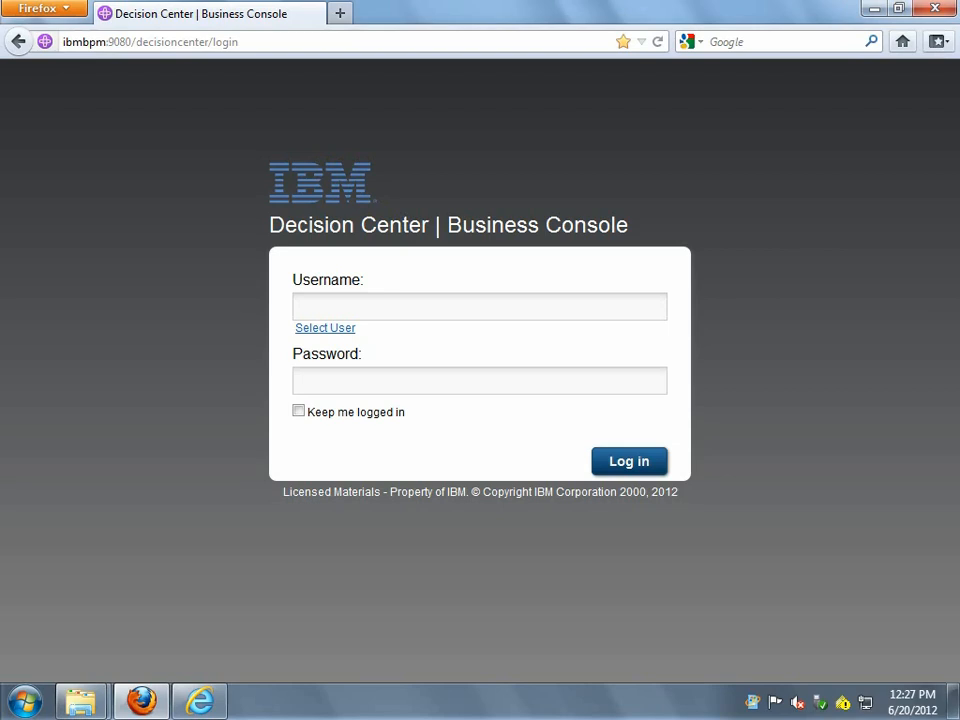
- Log in to the Business Console with the user's username and password
left_click(476, 313)
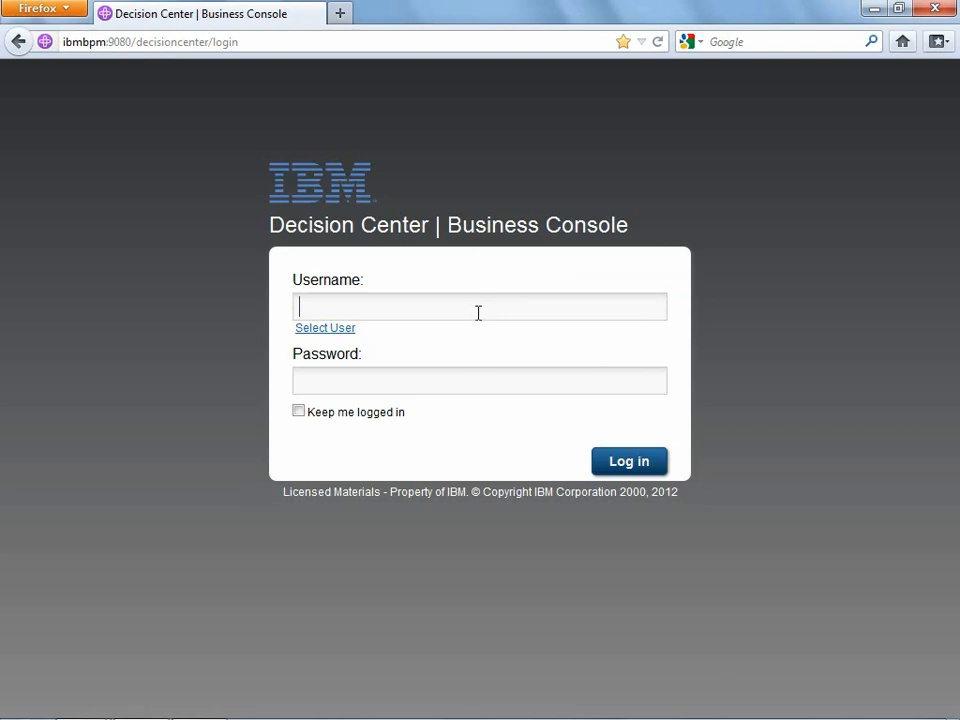
type("Jared")
key("Tab")
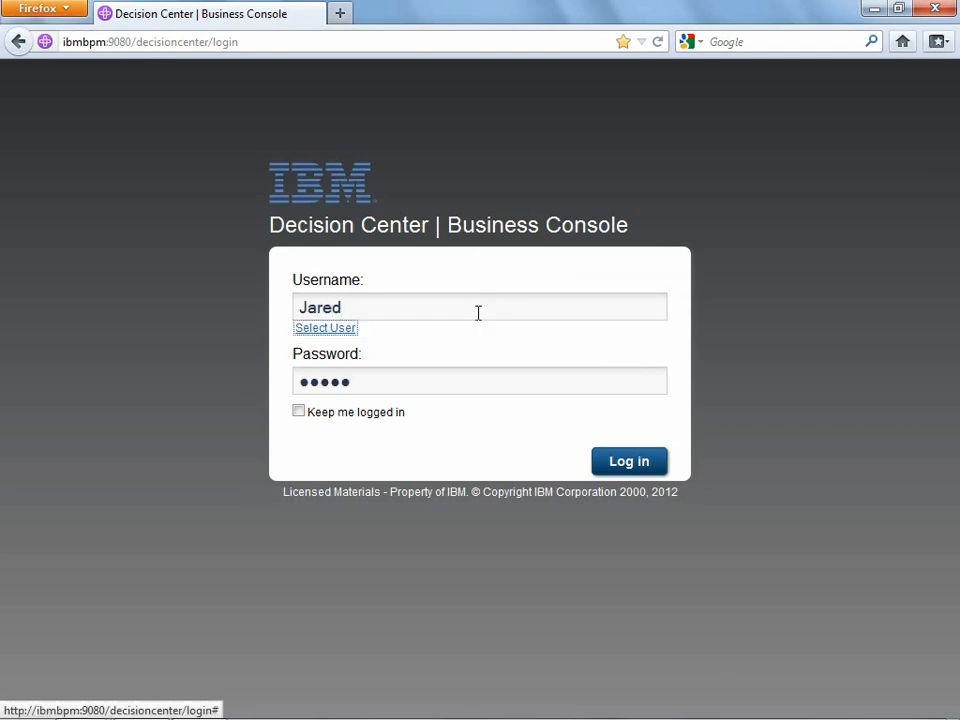
left_click(625, 462)
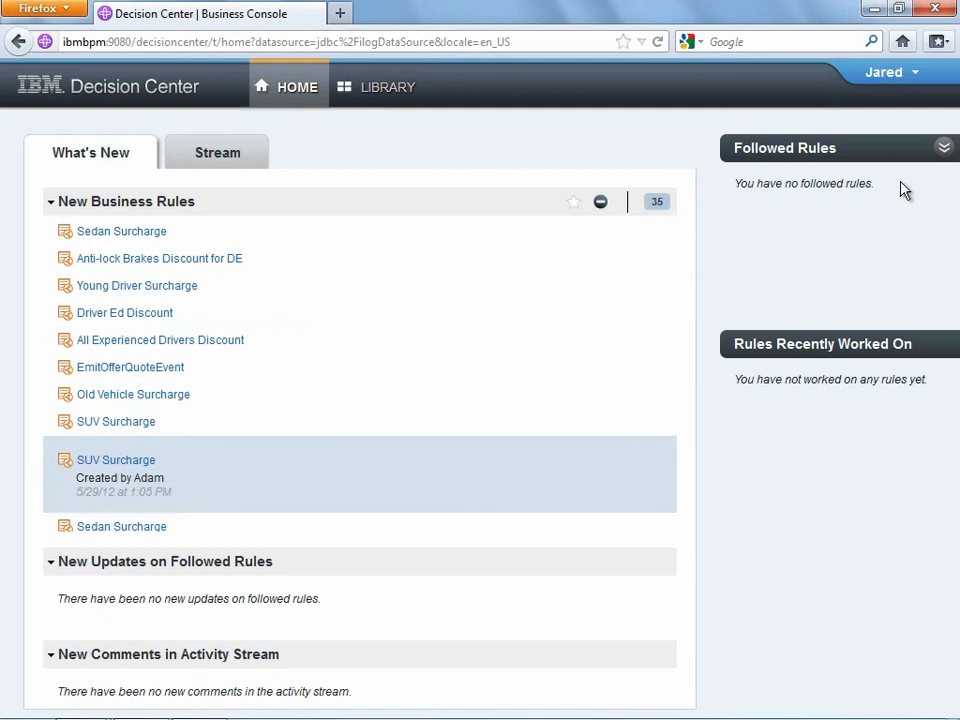
- Follow the Sedan Surcharge and Young Driver Surcharge rules from New Business Rules
left_click(890, 74)
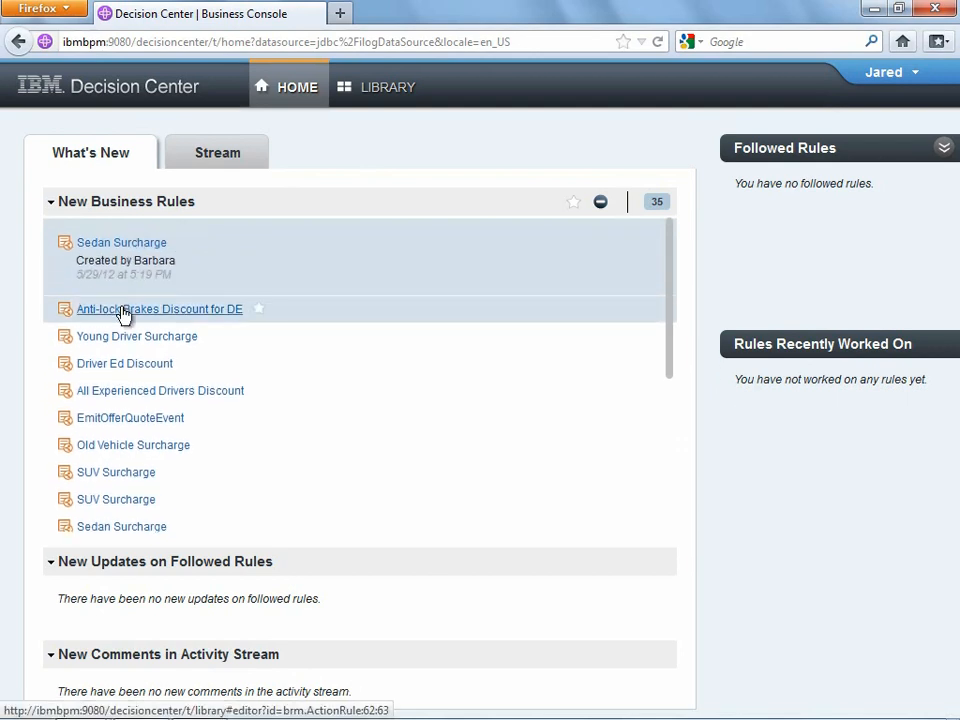
left_click(184, 244)
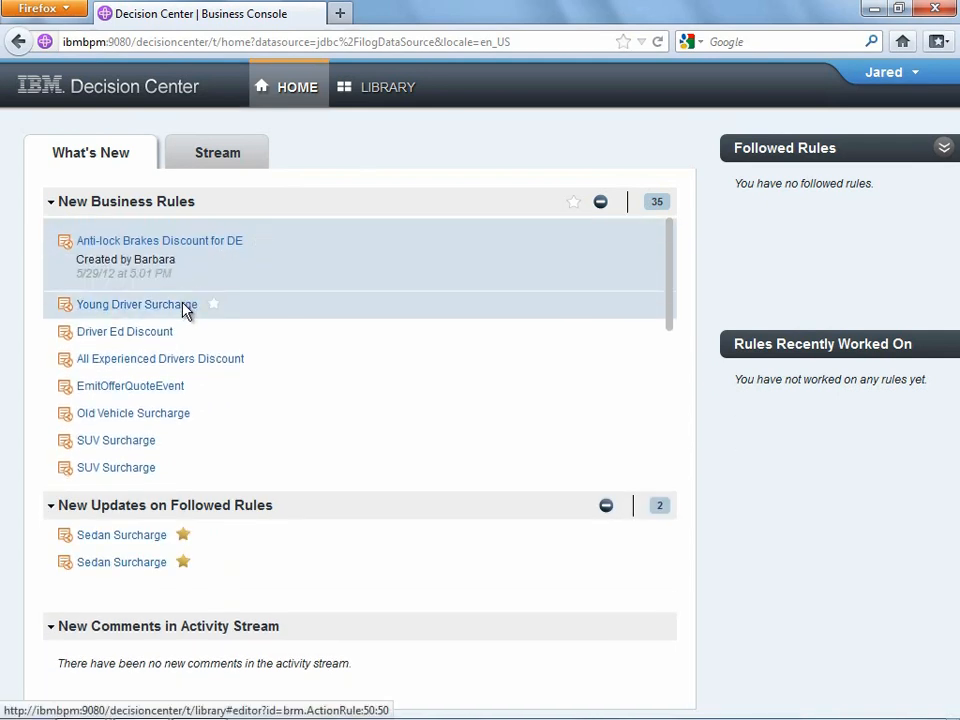
left_click(214, 305)
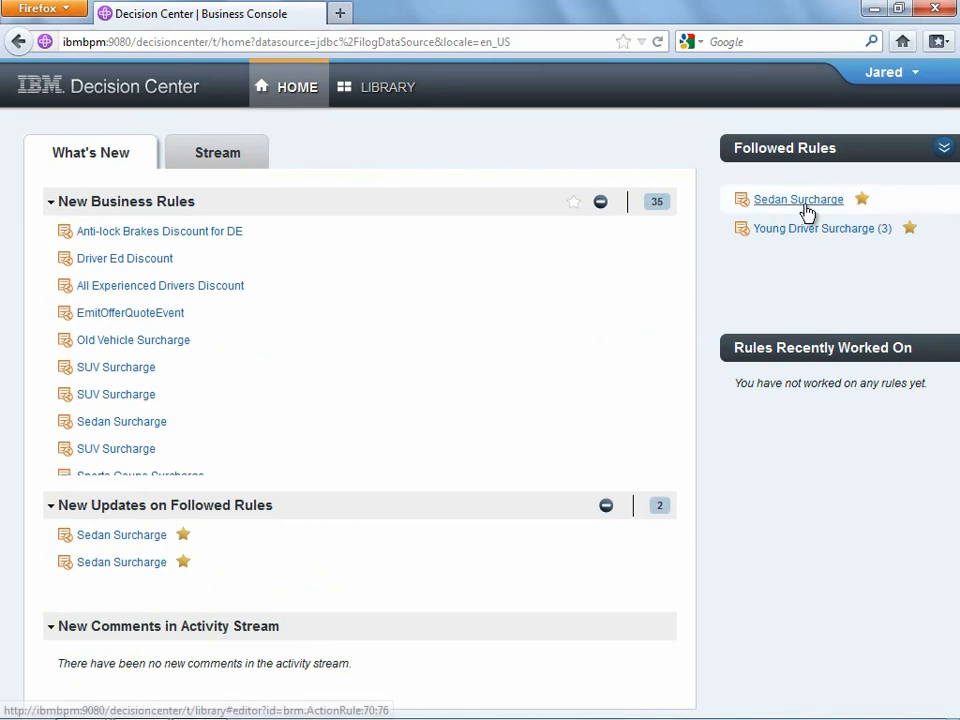
mouse_move(807, 212)
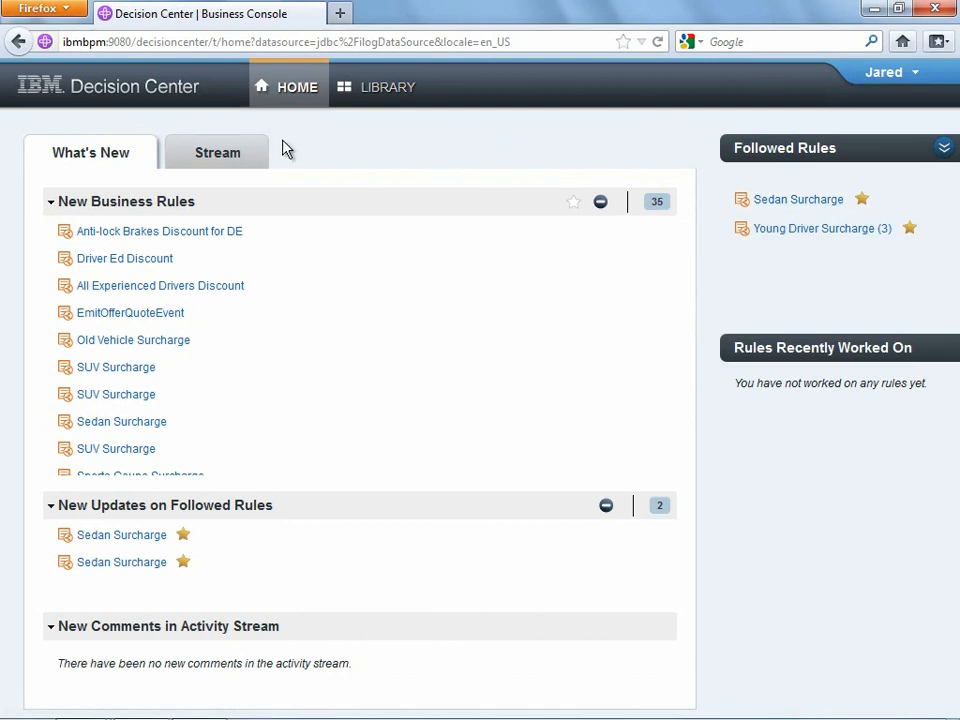
- In the activity stream, expand the older entries to show the v3.2 version
left_click(233, 162)
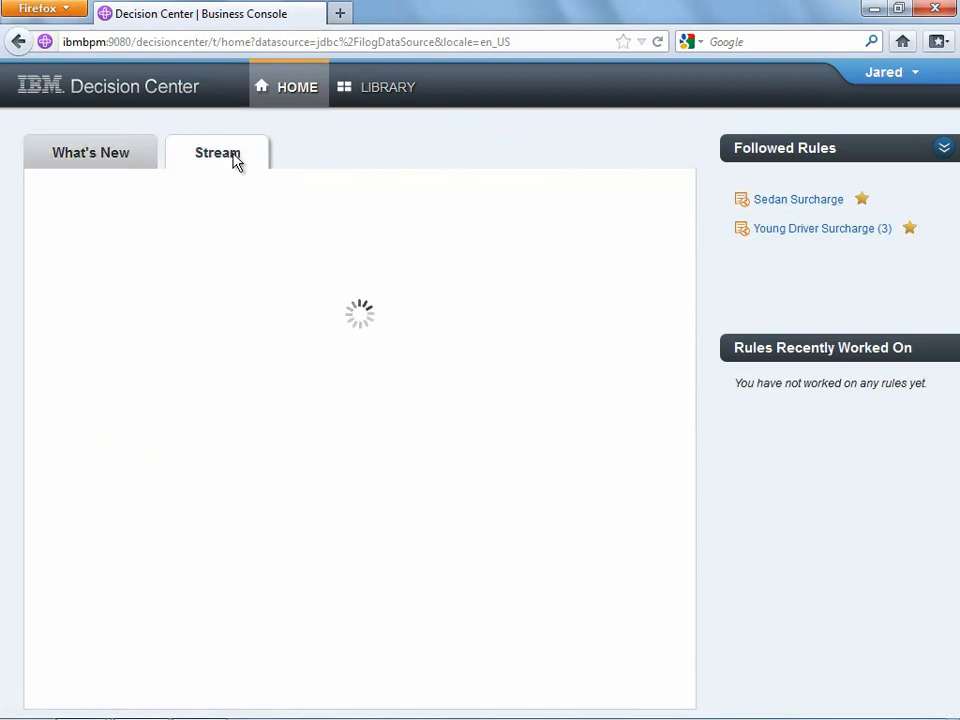
left_click(55, 275)
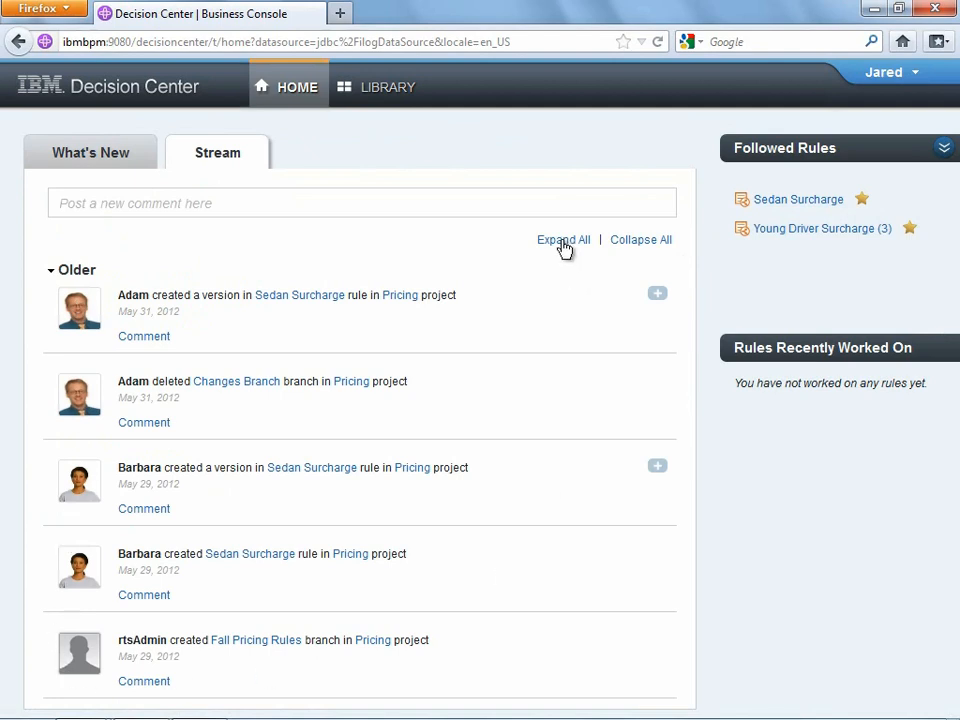
left_click(658, 295)
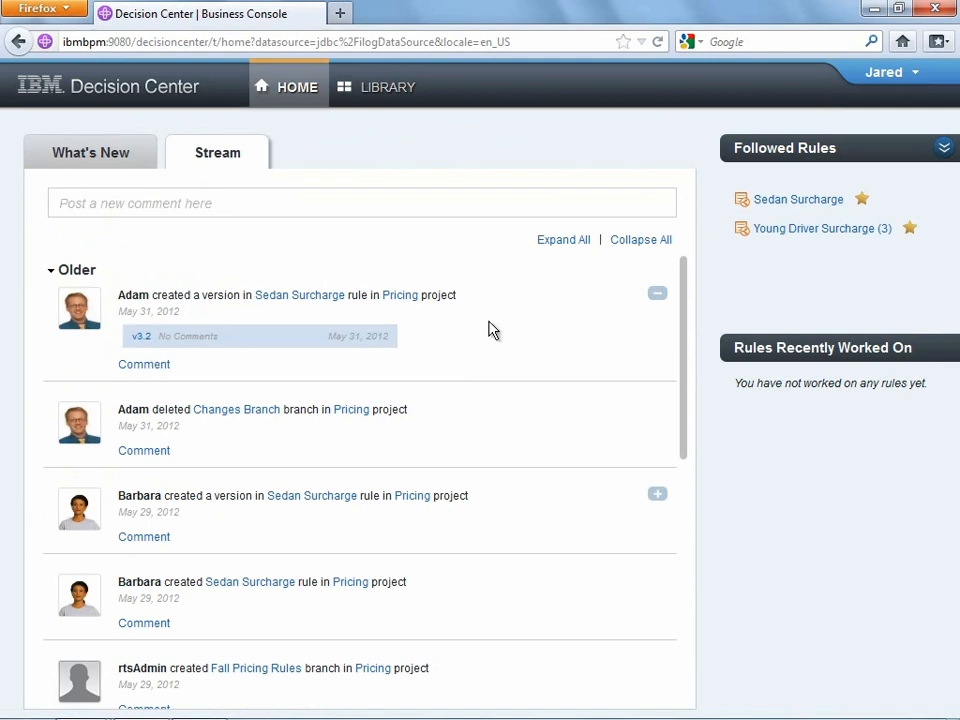
- Post the comment 'Wow - this new interface is GREAT! I can't wait to start exploring...'
left_click(220, 199)
type("Wow -")
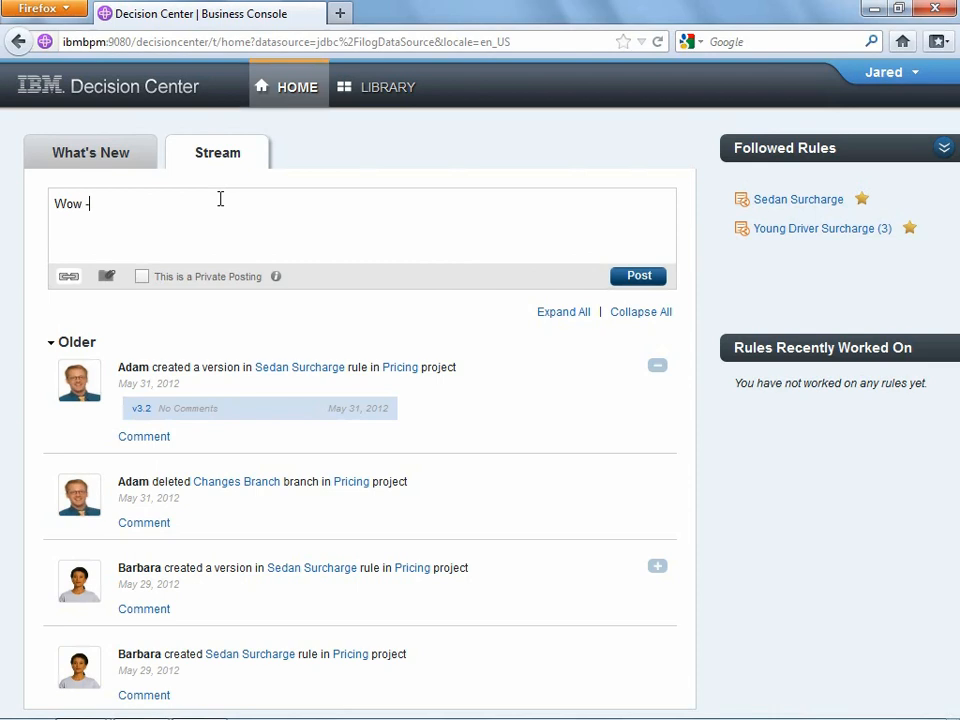
type(" this new interfac")
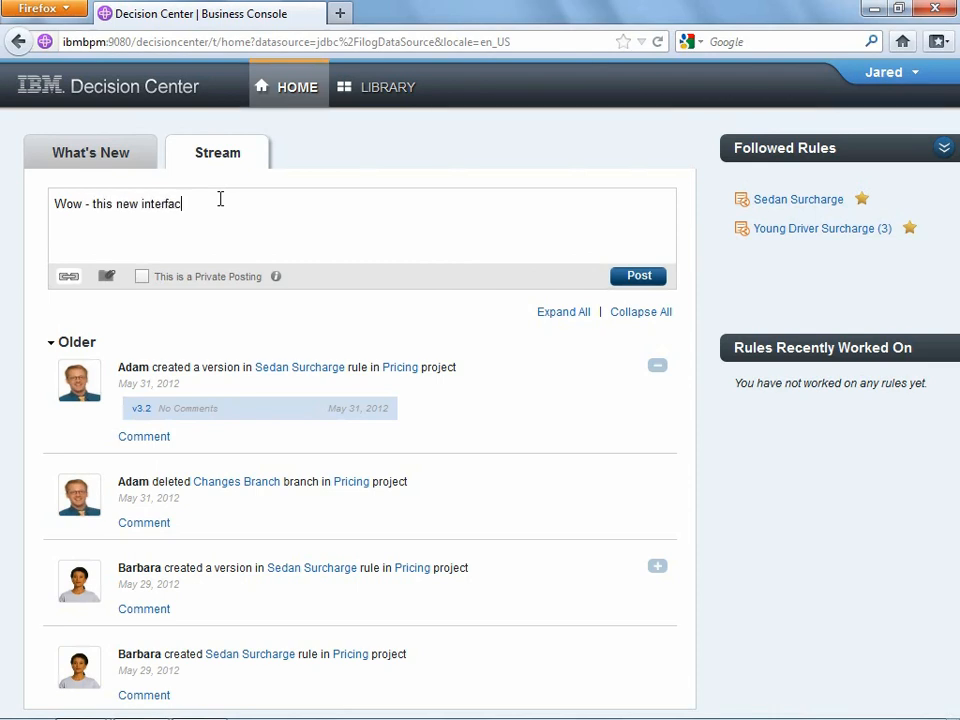
type("e is GREAT! I can't wait to sta")
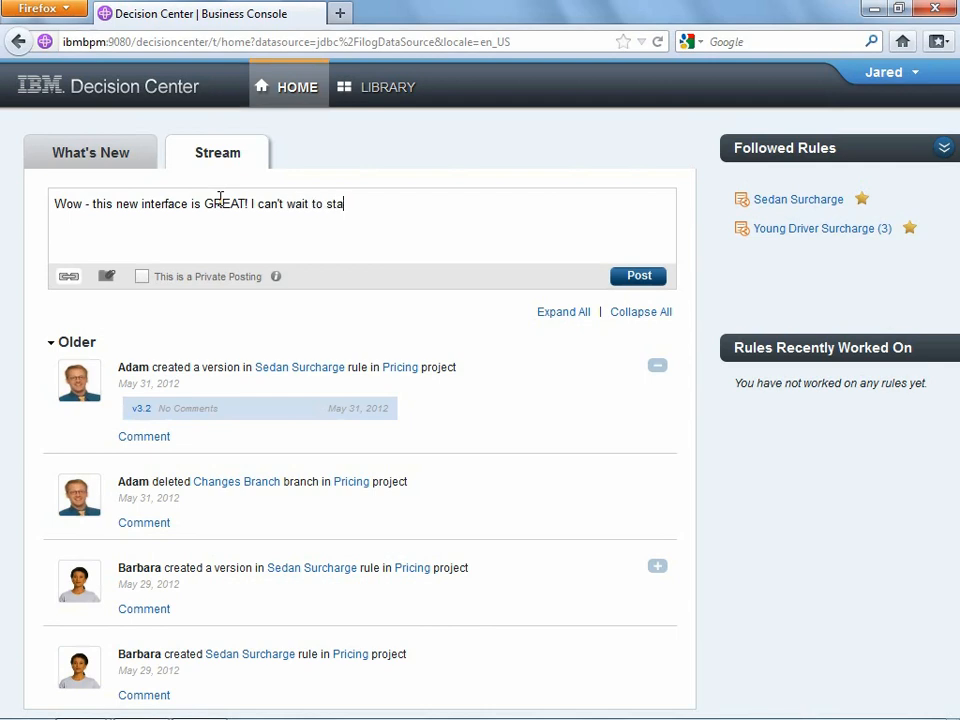
type("rt exploring...")
left_click(645, 279)
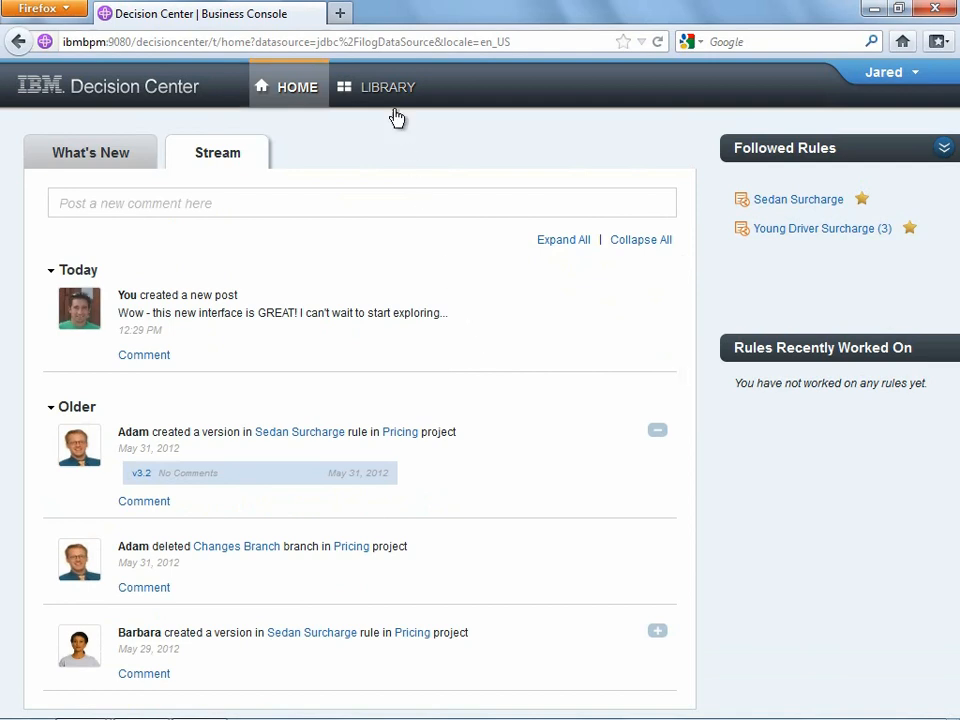
left_click(387, 90)
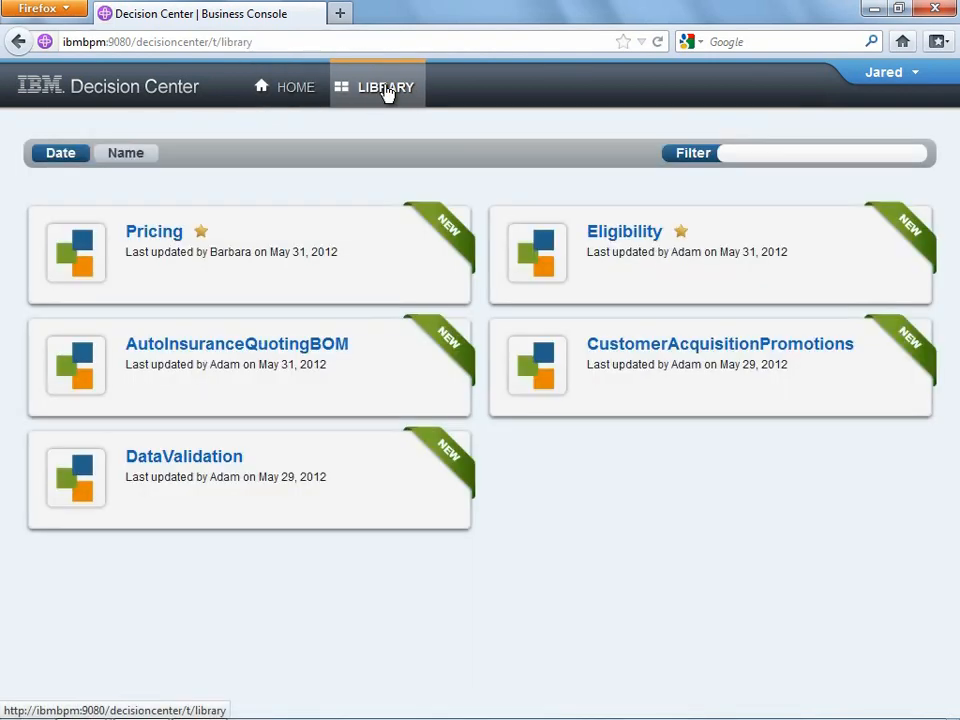
- Snapshot the Pricing project as 'Version 1.0', described as the current working state before changes
mouse_move(160, 236)
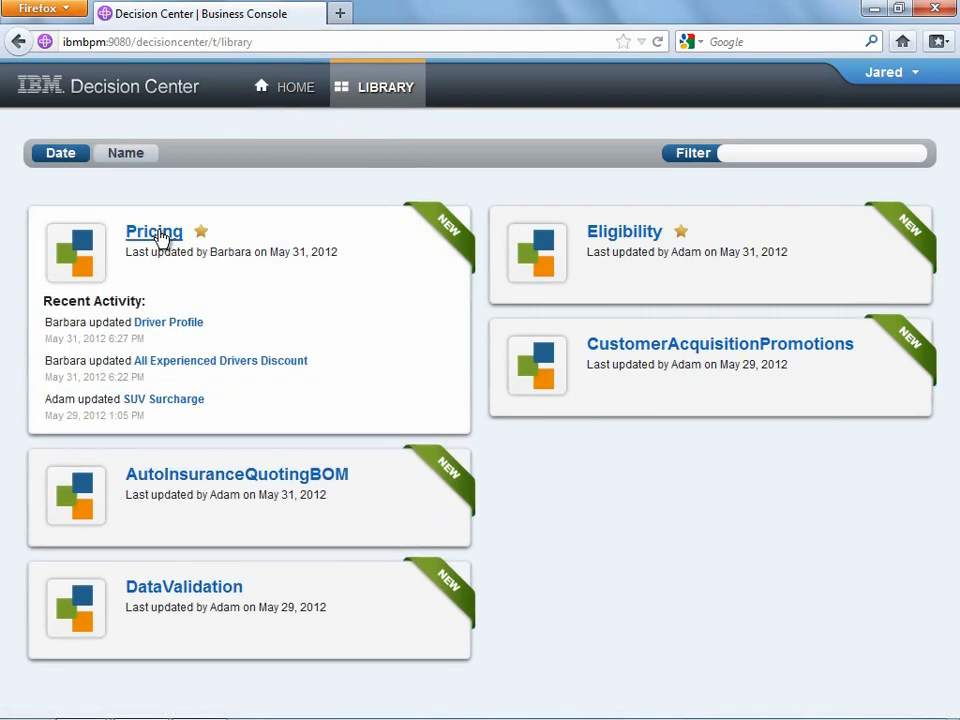
left_click(158, 236)
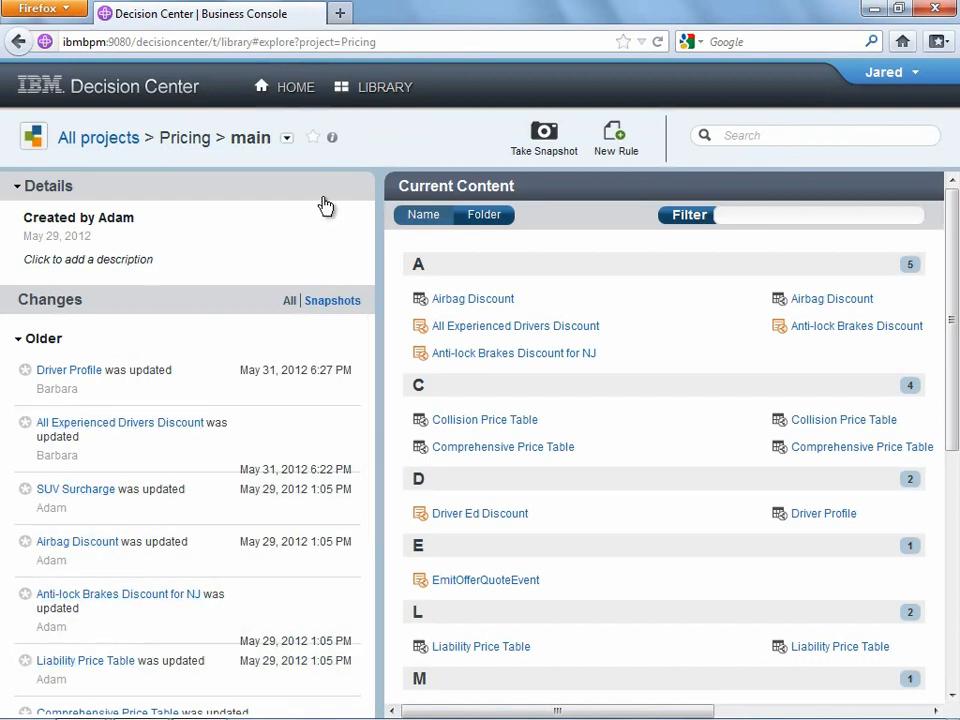
left_click(553, 143)
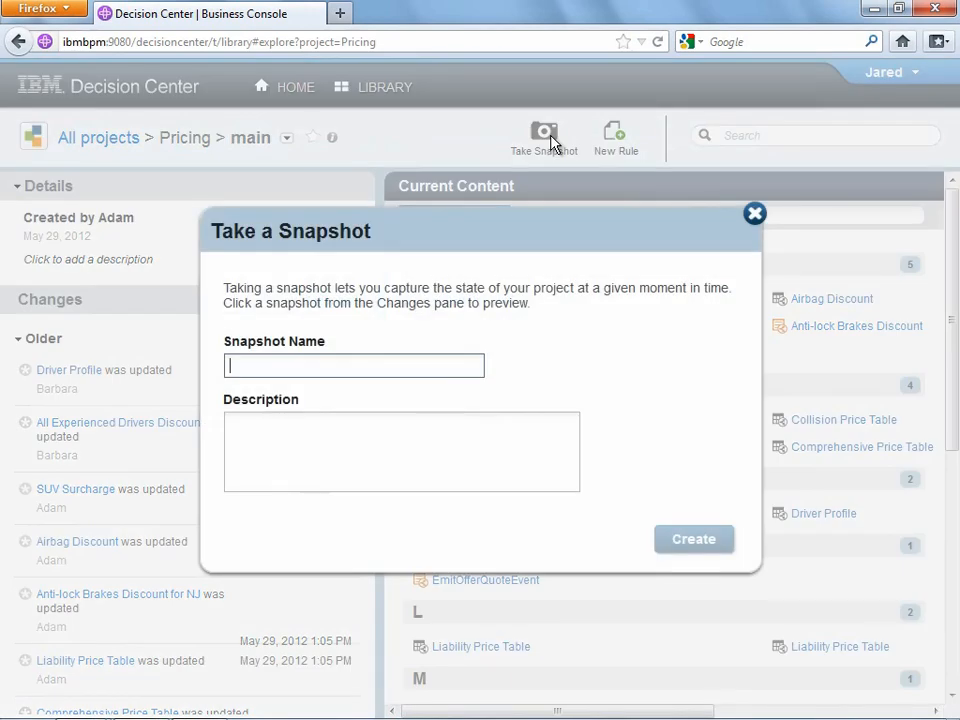
type("Version 1")
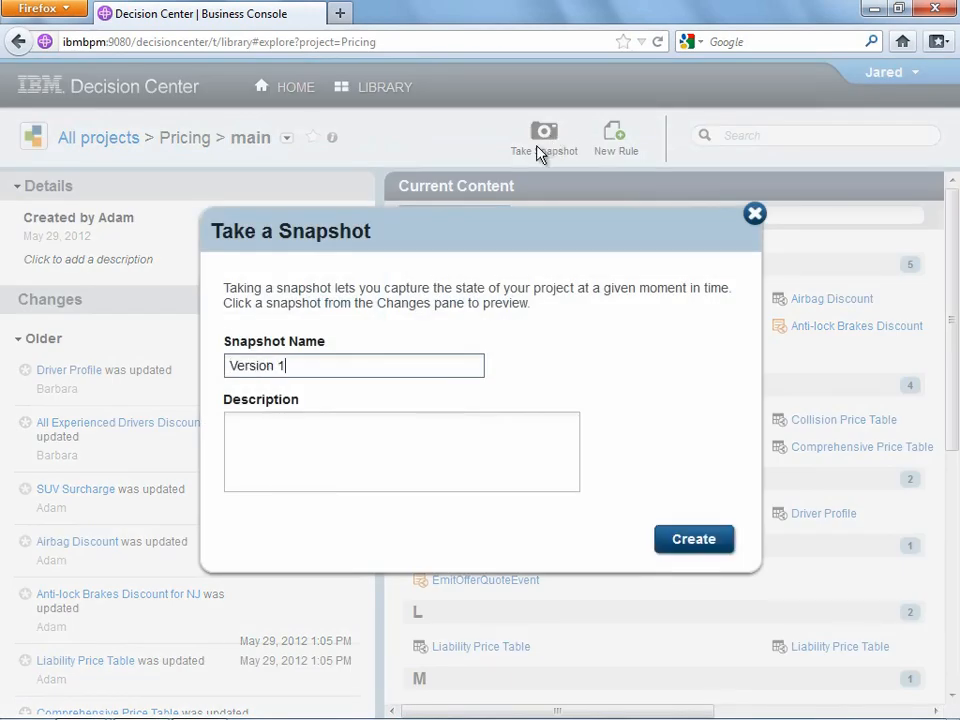
type(".0")
left_click(456, 439)
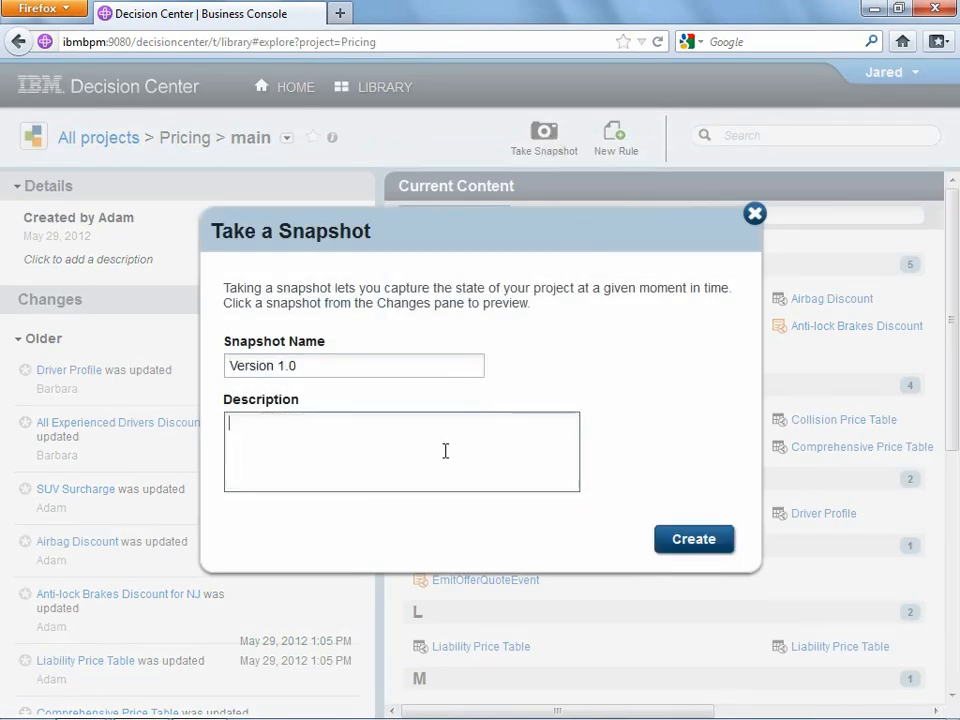
type("This is the current working")
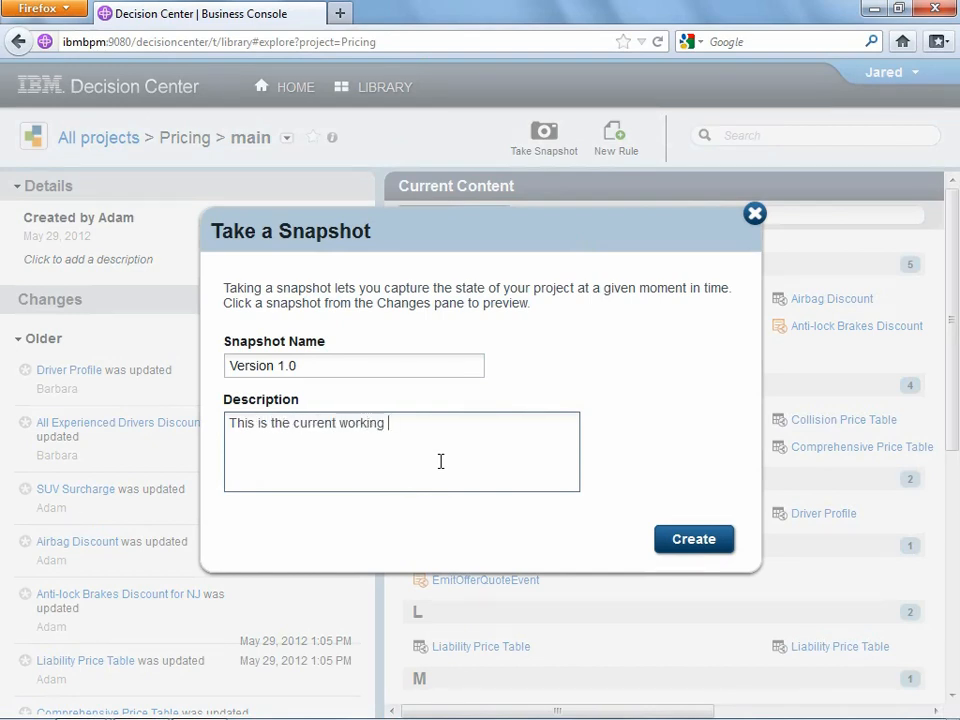
type(" state of the project ")
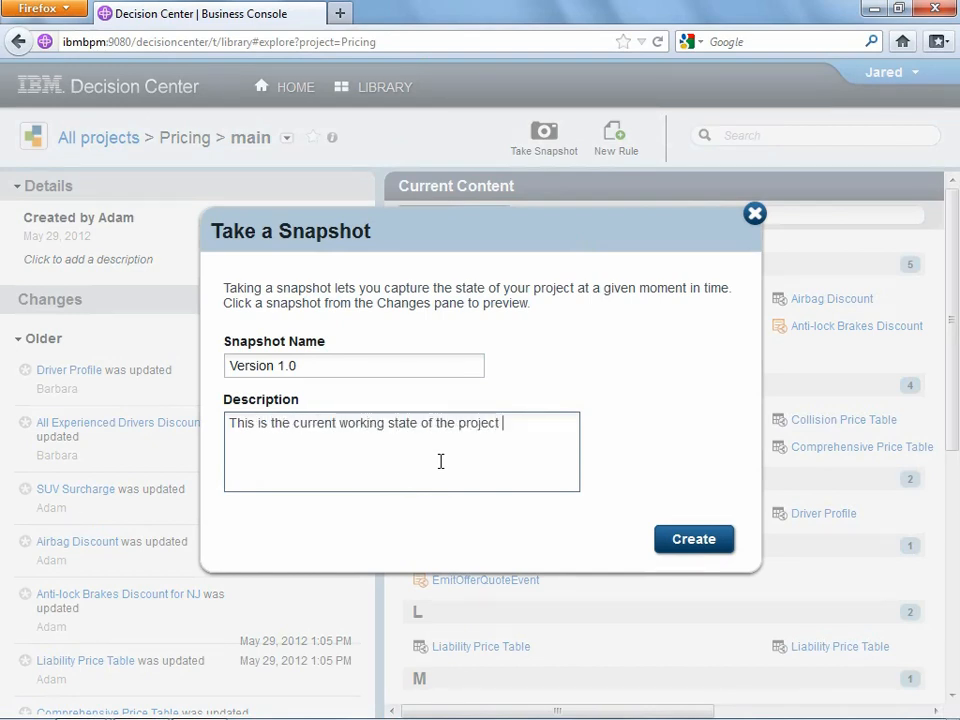
type("before I started")
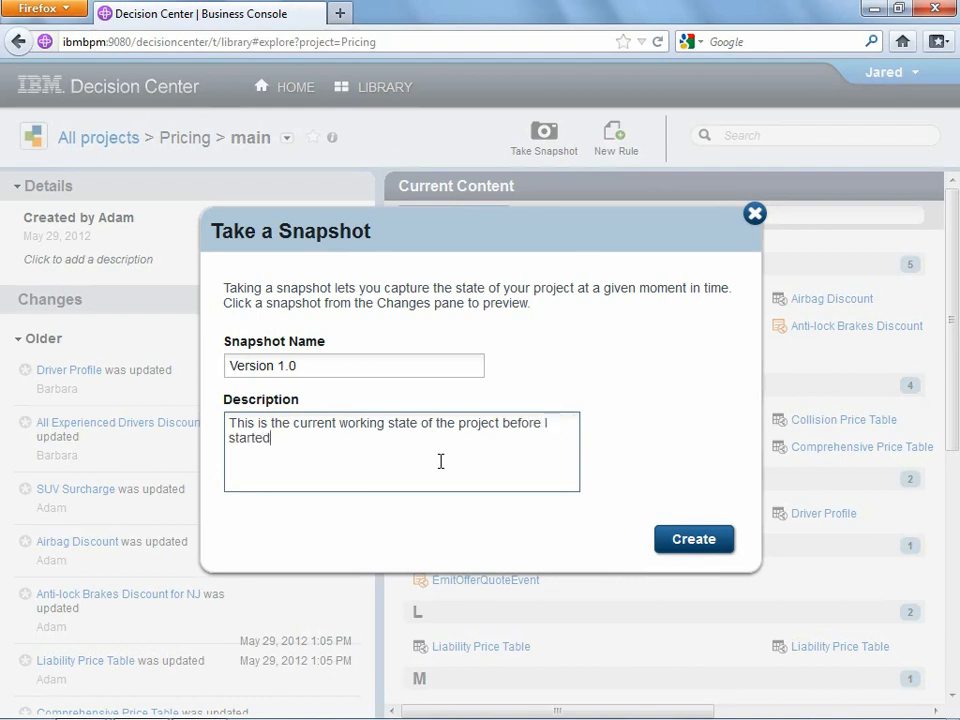
type(" playing with it.")
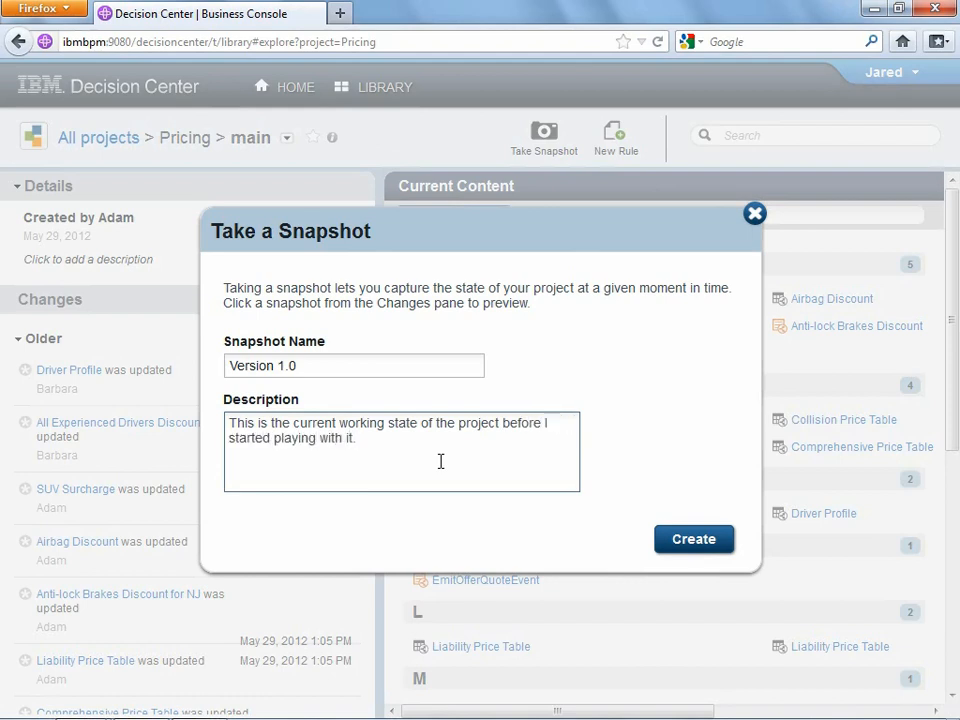
left_click(690, 540)
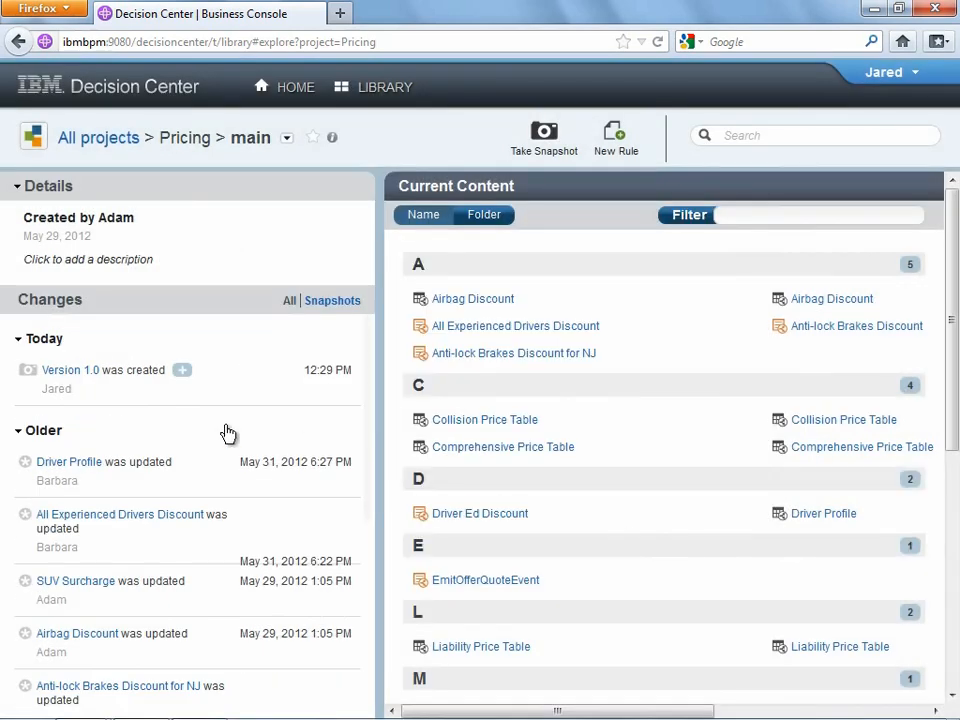
- Search the Pricing project for 'price'
left_click(186, 372)
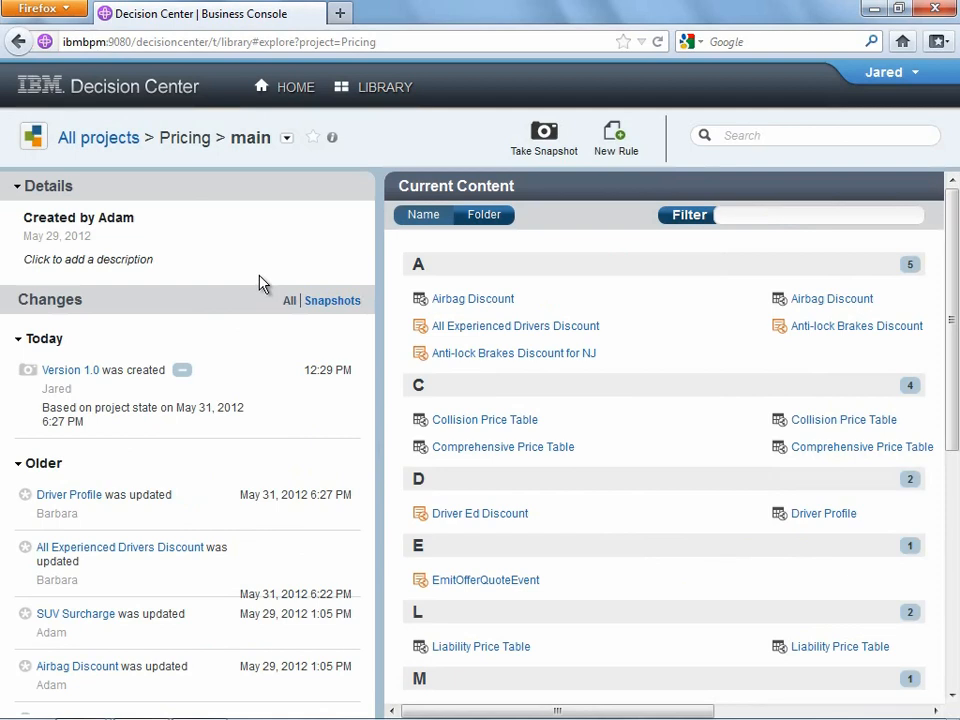
left_click(754, 135)
type("price")
key("Return")
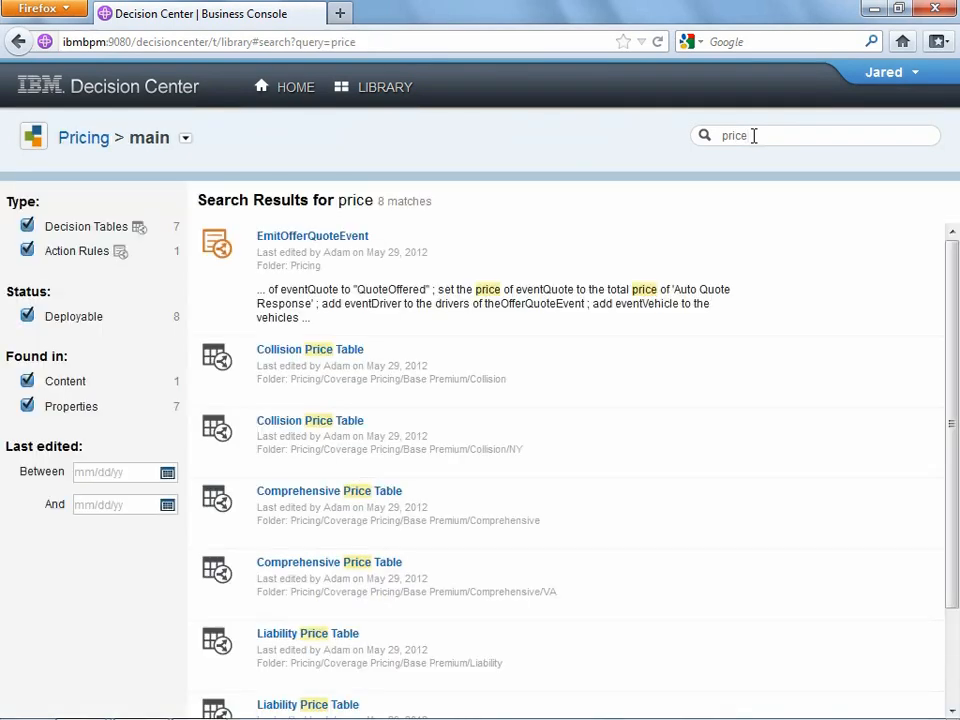
- Filter the results to exclude action rules and limit last-edited dates to May 1–31, 2012
left_click(28, 253)
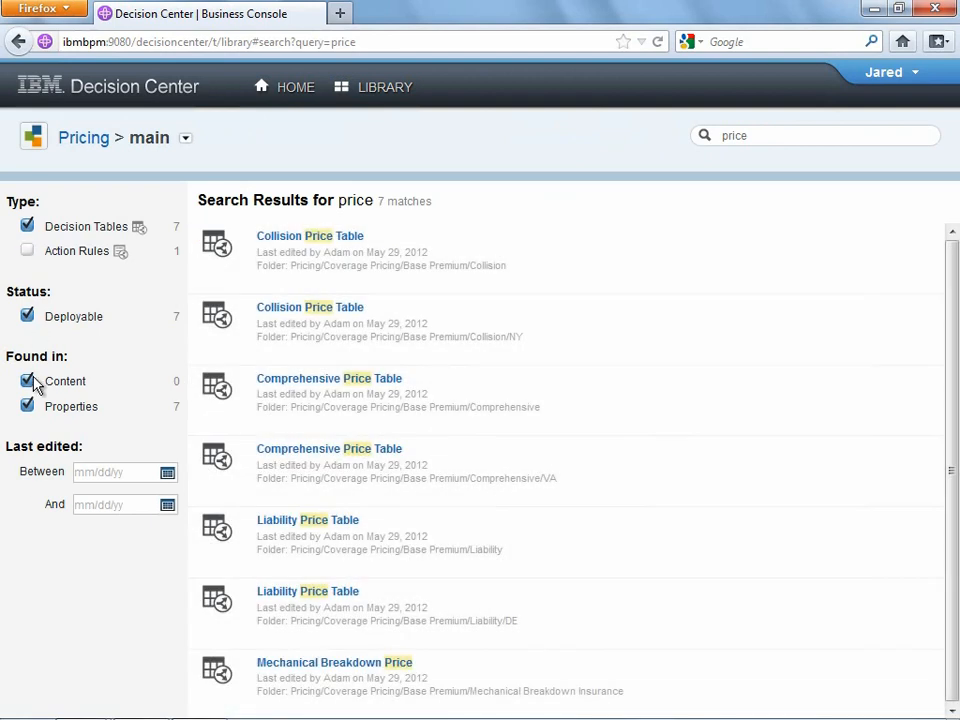
left_click(100, 476)
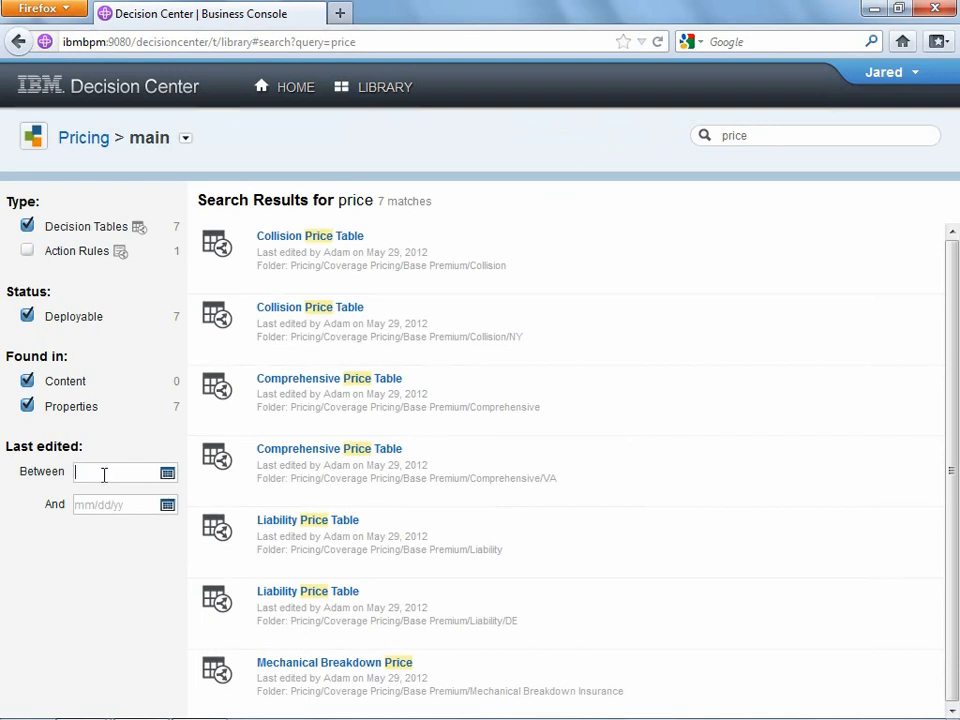
left_click(166, 476)
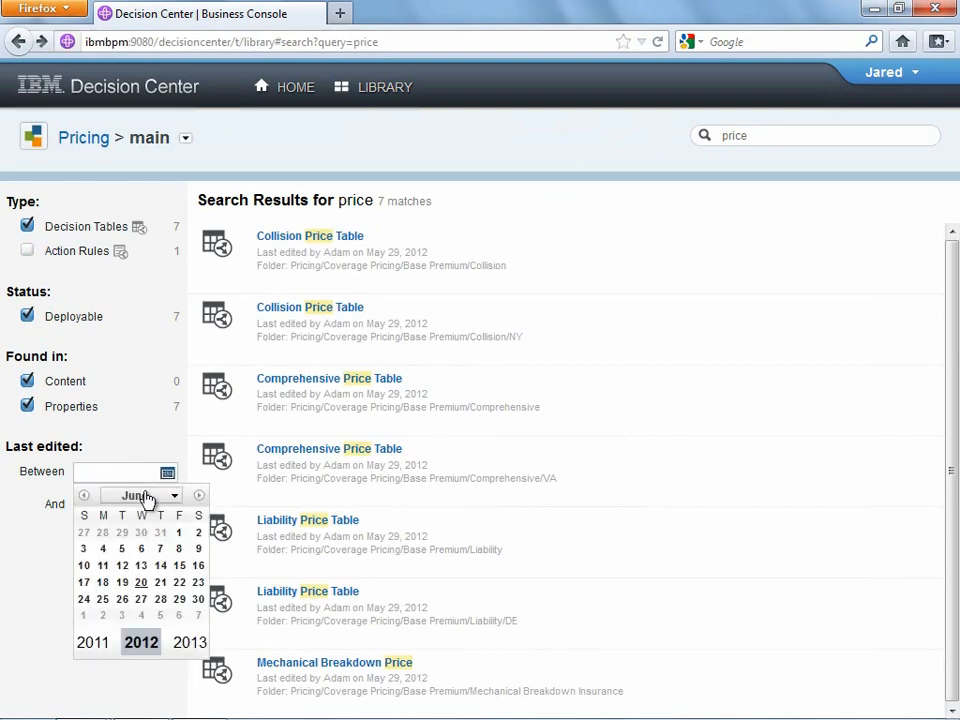
left_click(84, 495)
left_click(122, 533)
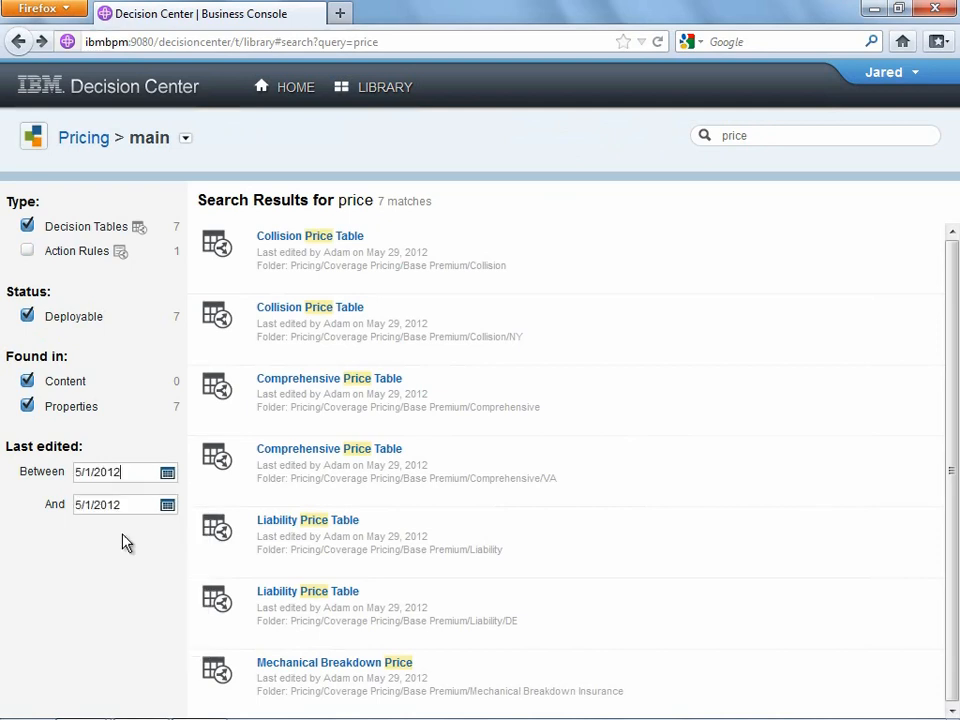
left_click(168, 505)
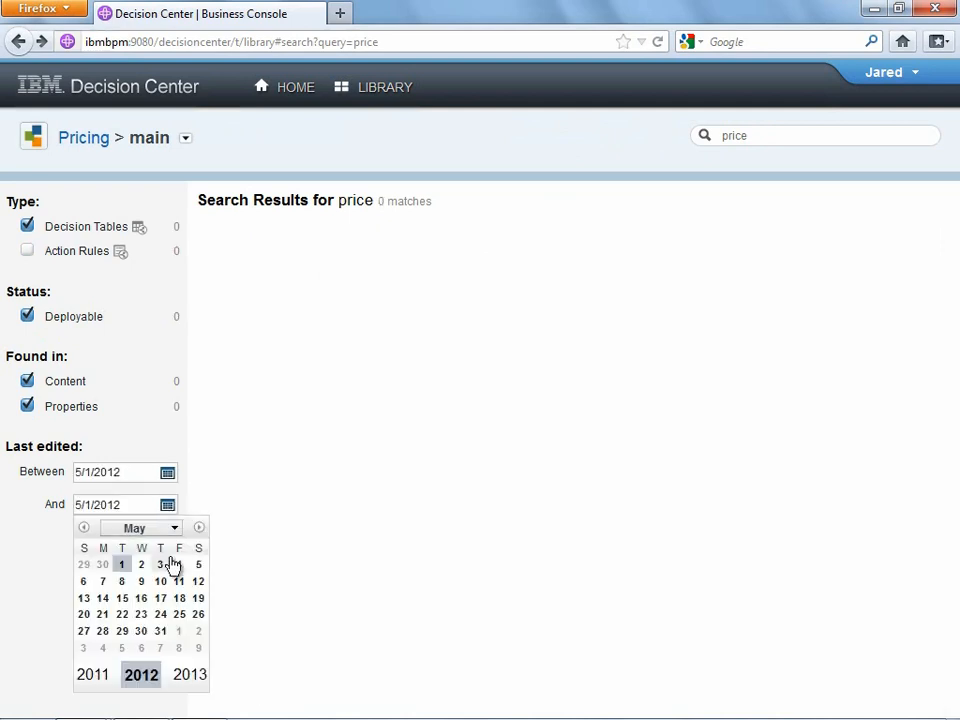
left_click(162, 633)
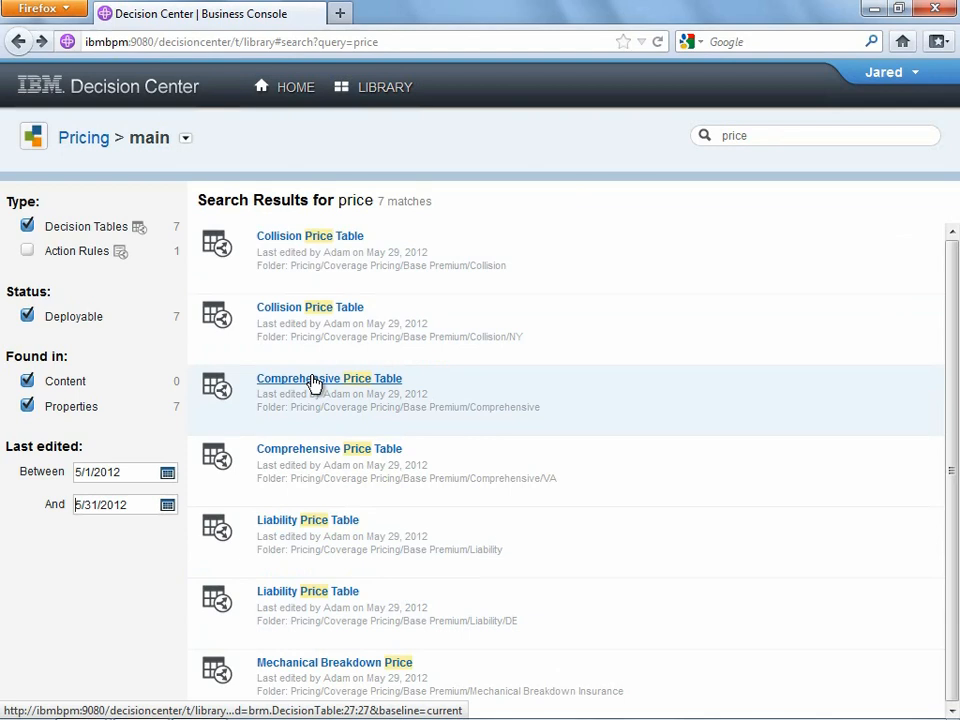
- Open the Comprehensive Price Table v1.0 in edit mode
left_click(313, 380)
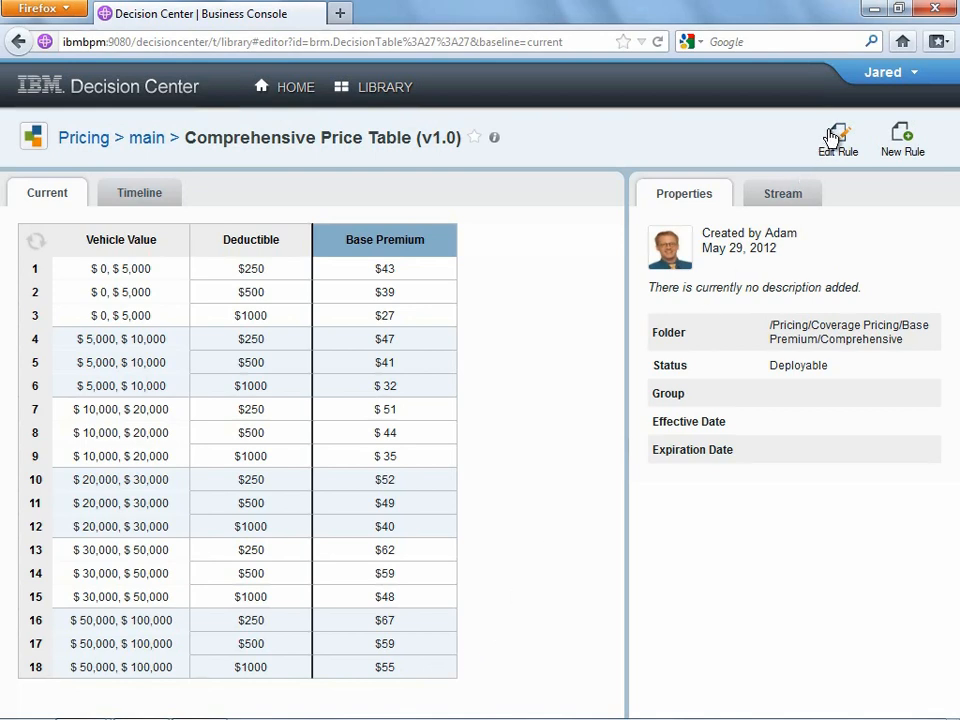
double_click(427, 137)
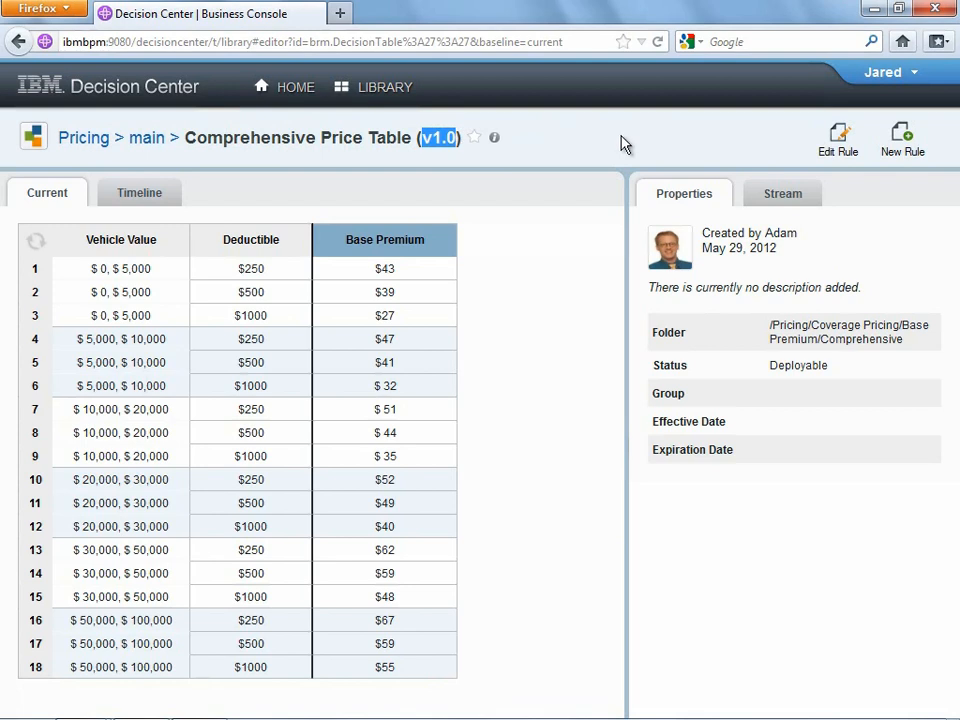
left_click(839, 142)
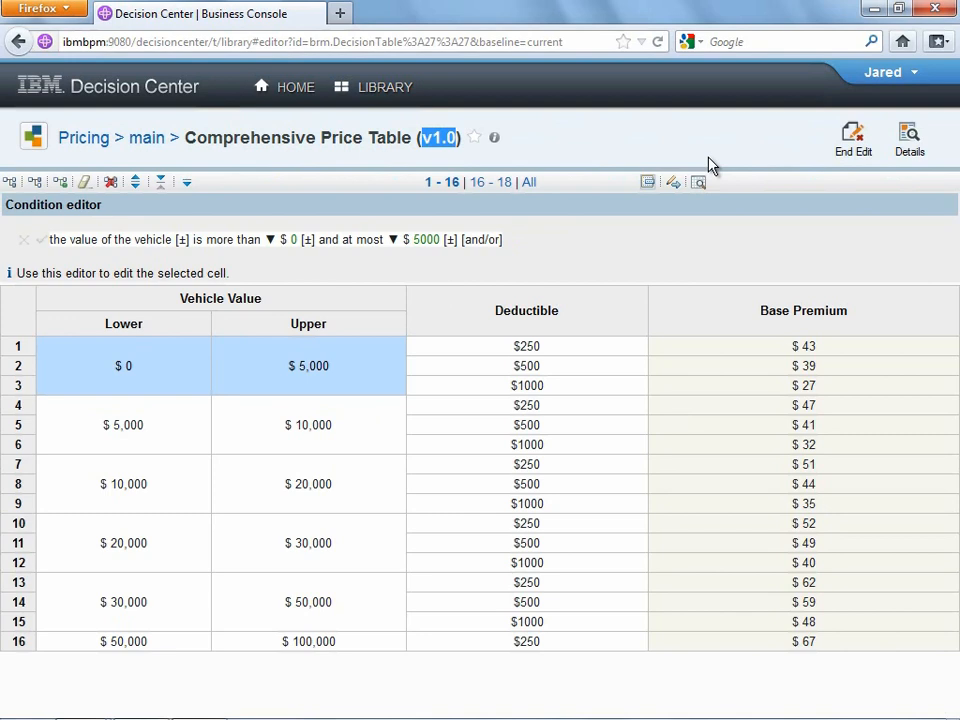
- Change the $30,000–$50,000 range's upper limit to $40,000, then restore it to $50,000
left_click(312, 604)
type("4")
key("Return")
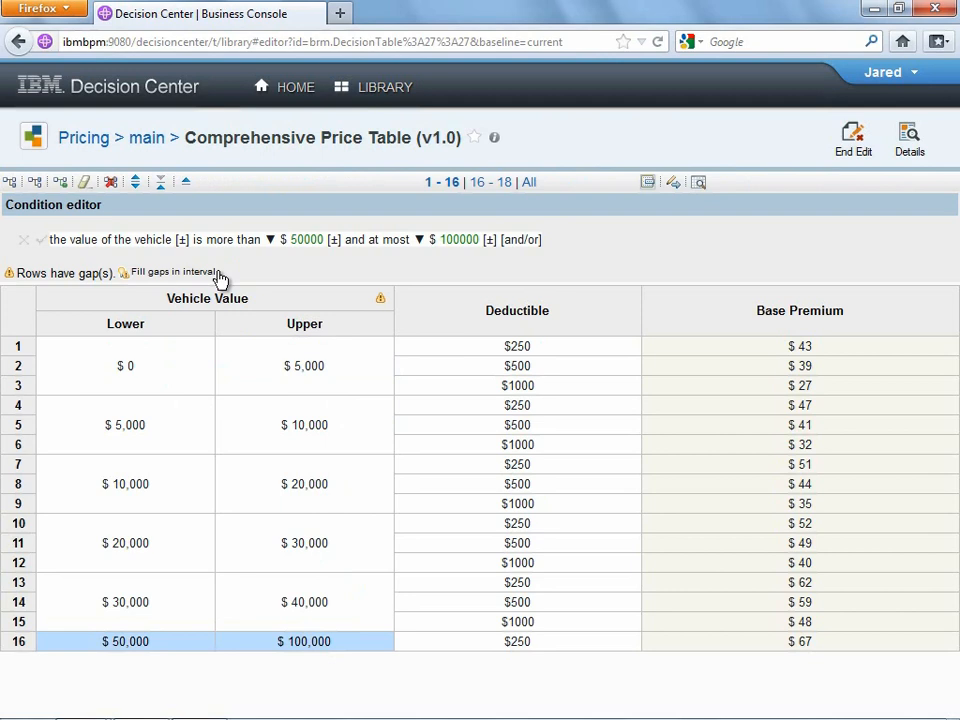
left_click(301, 605)
key("Delete")
type("5")
key("Return")
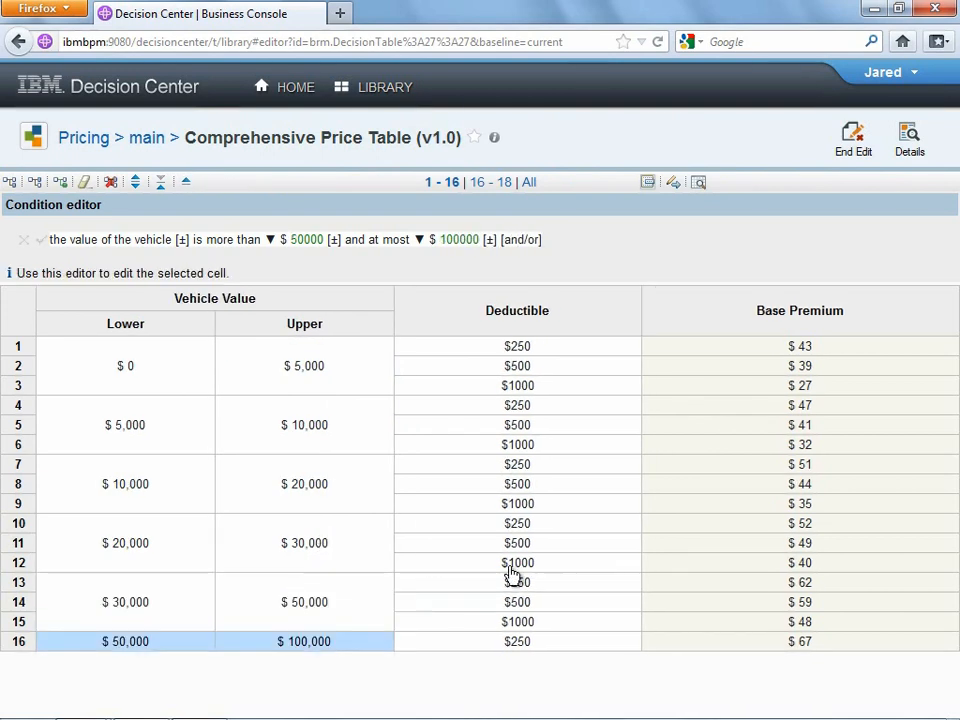
- Change row 12's base premium to $45 and row 15's to $52
left_click(818, 566)
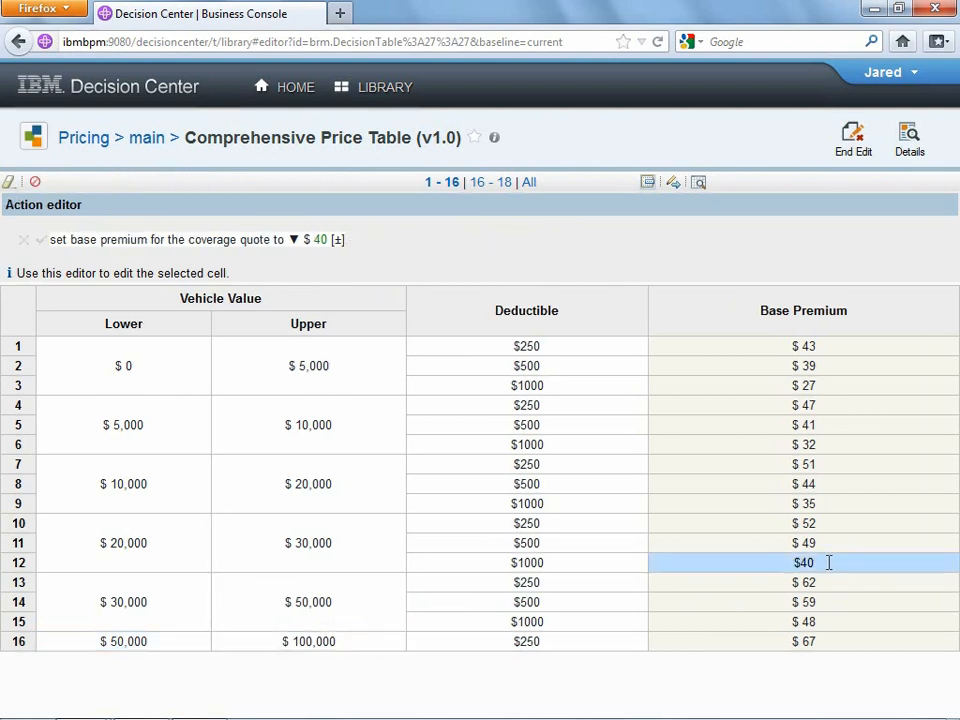
key("BackSpace")
type("5")
left_click(827, 576)
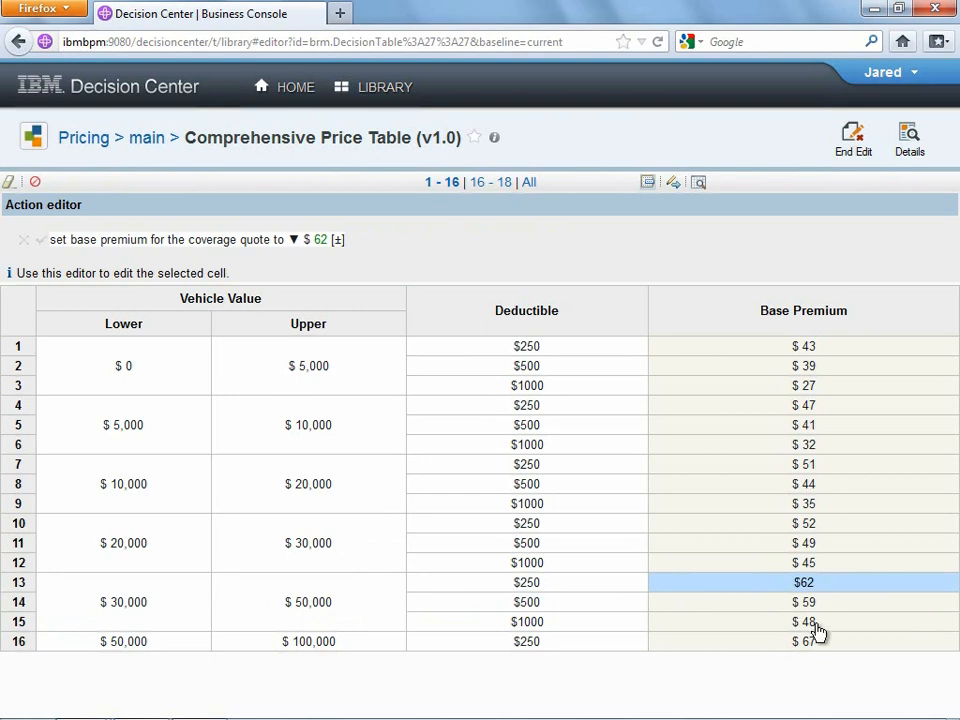
left_click(823, 622)
key("BackSpace")
key("BackSpace")
type("52")
key("Return")
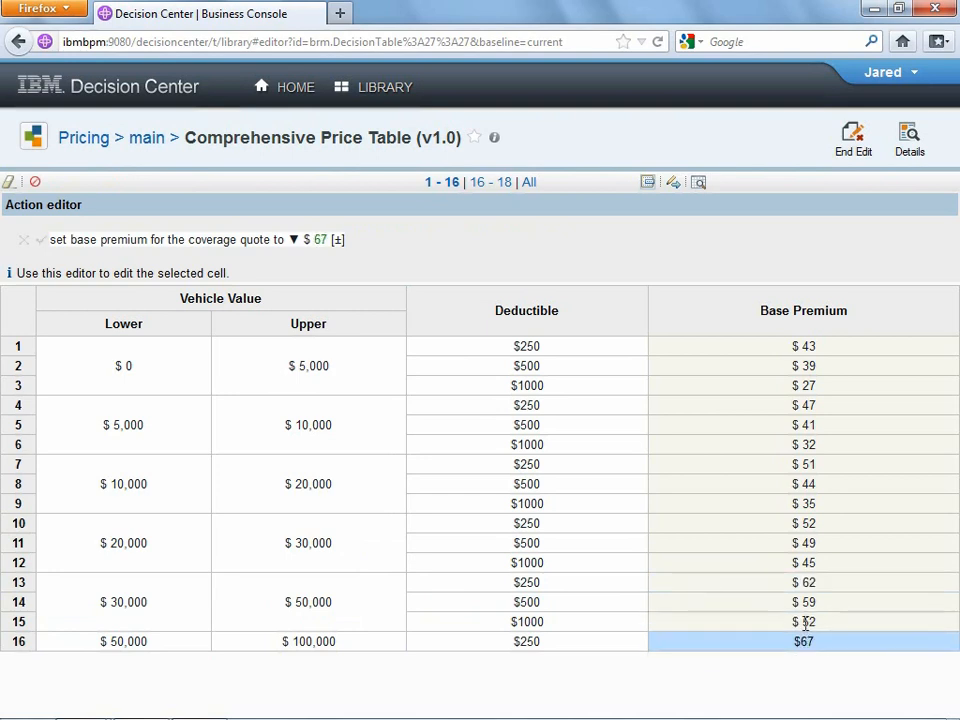
- Change row 3's base premium from $27 to $29 and end the edit
left_click(813, 390)
key("BackSpace")
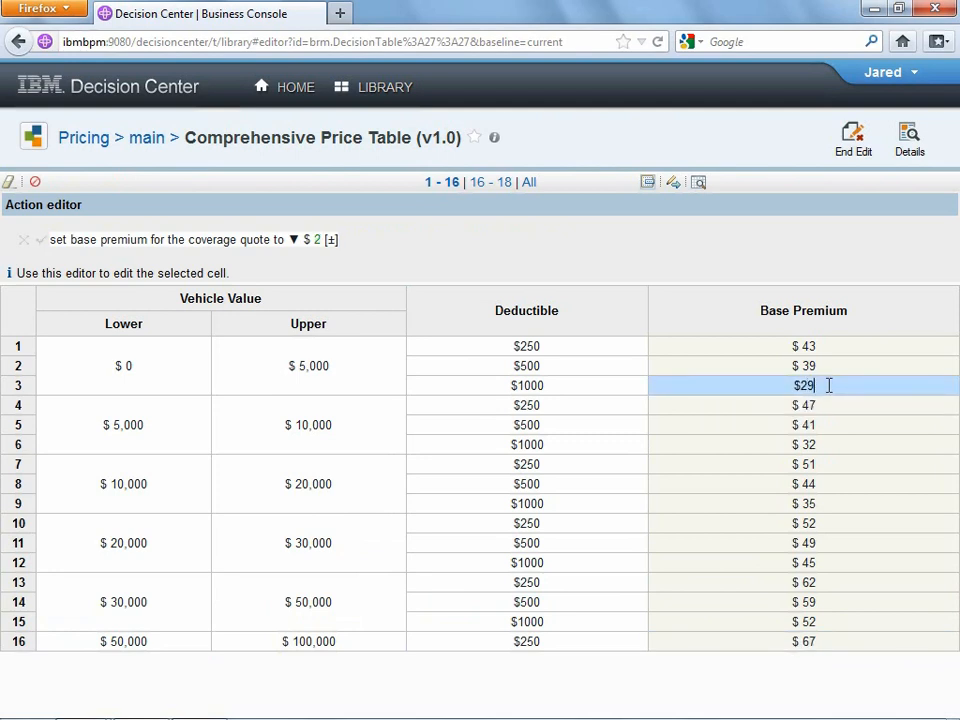
type("9")
key("Return")
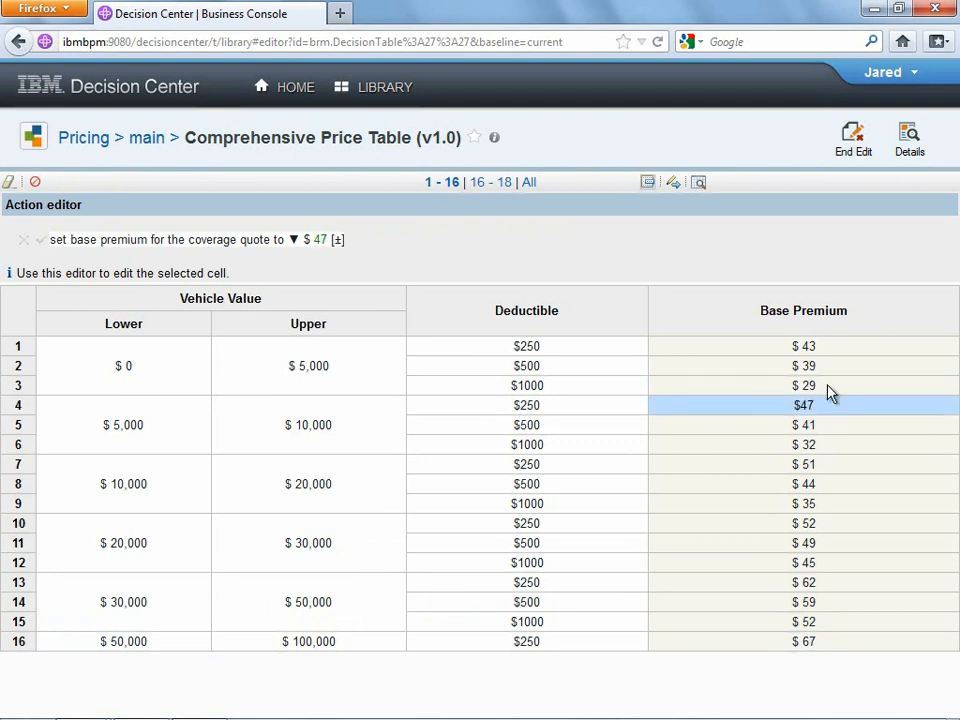
left_click(852, 135)
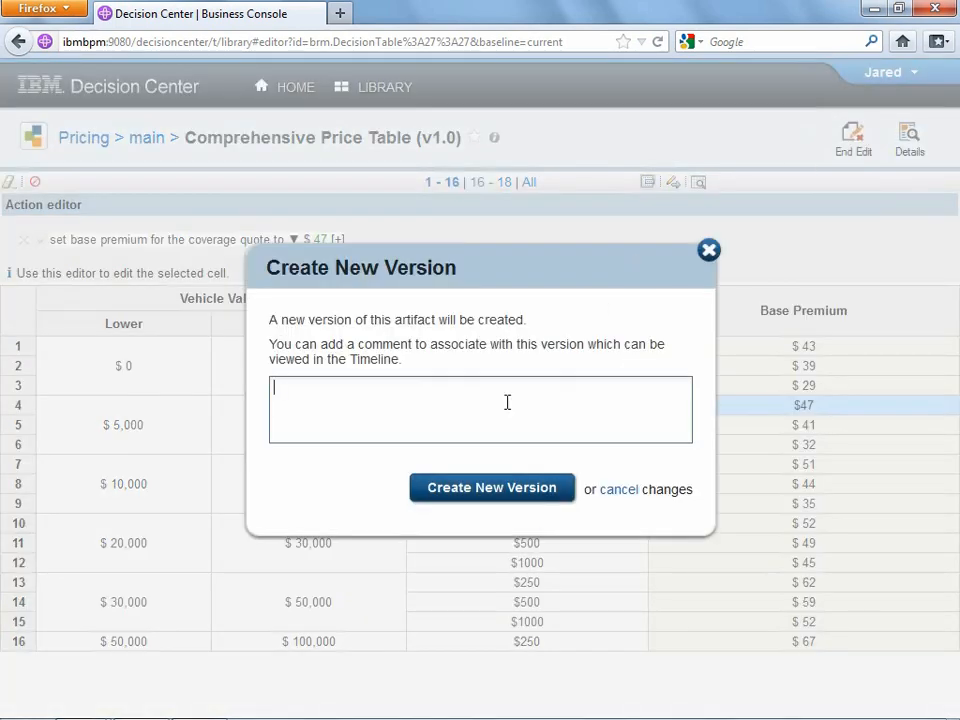
- Save the table as a new version commented 'Updated some of the base premium values'
type("Updated some of the base ")
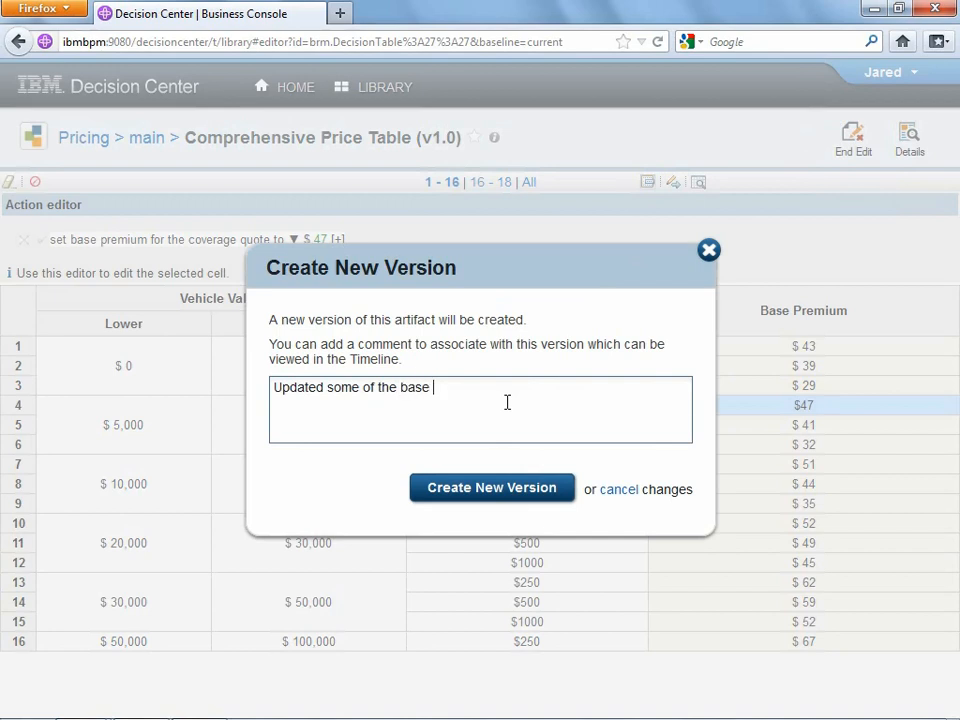
type("premium values")
left_click(497, 487)
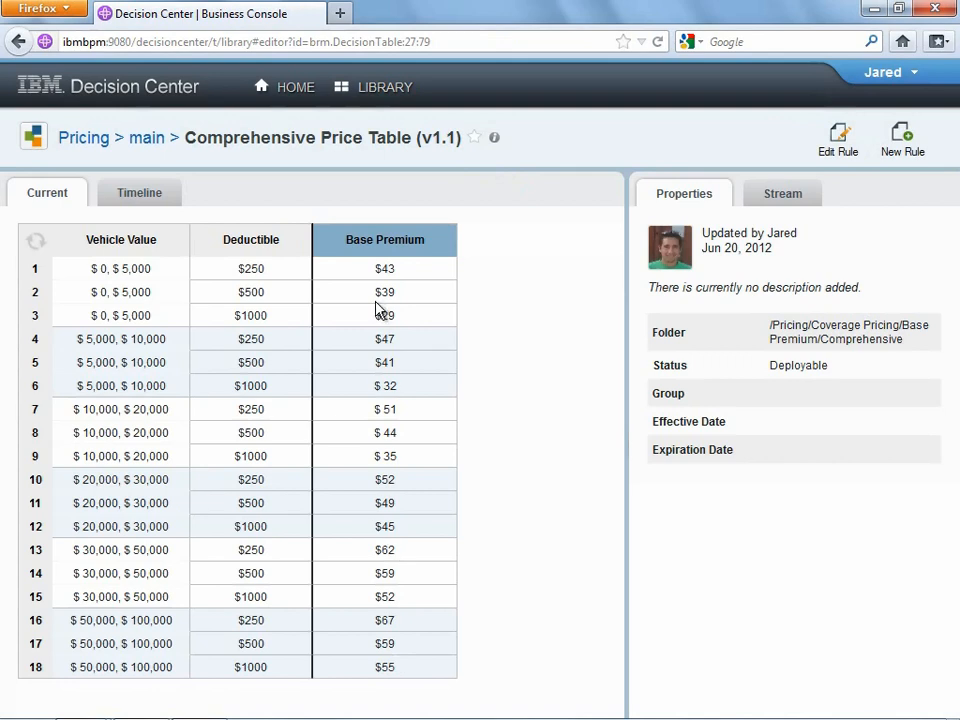
- View the read-only Version 1.0 of the price table from its timeline
left_click(143, 194)
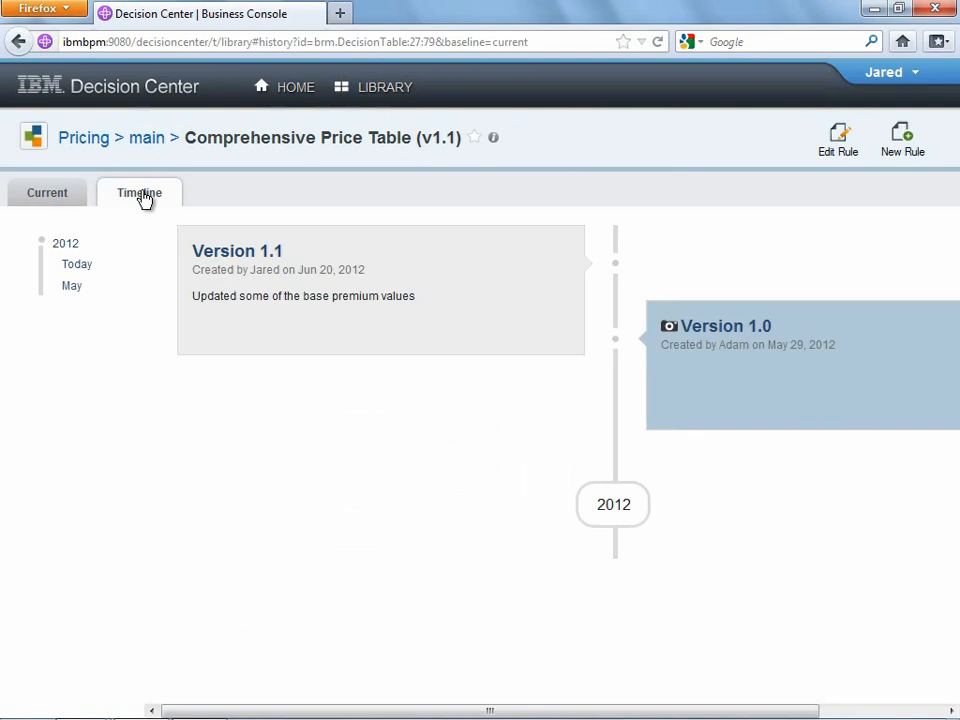
left_click(748, 388)
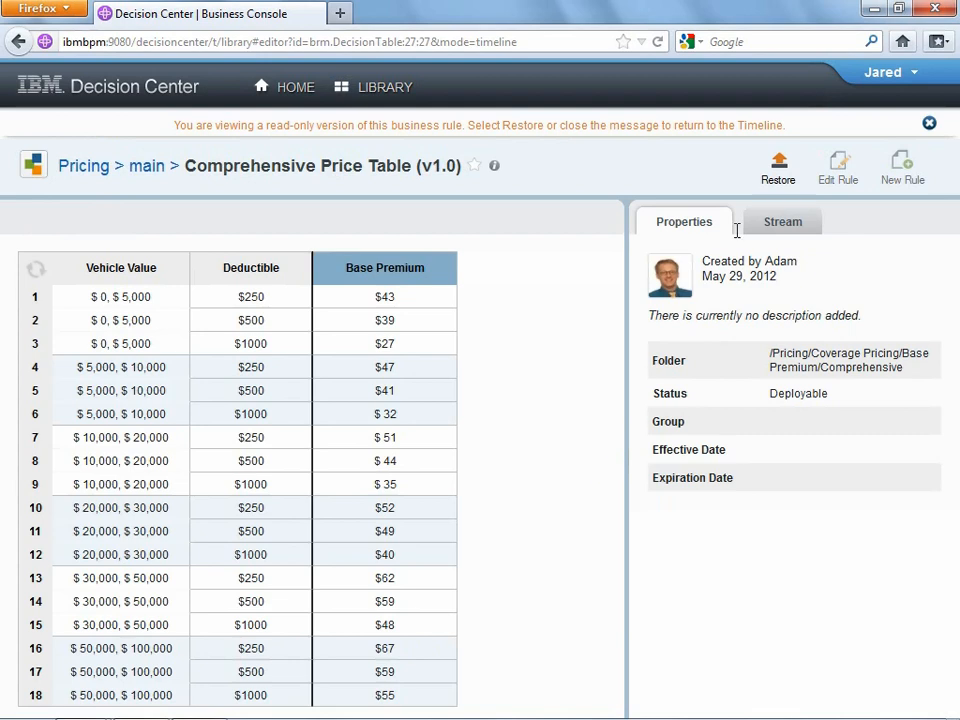
- Filter the Pricing project contents by 'sur' and open the Young Driver Surcharge rule
left_click(82, 172)
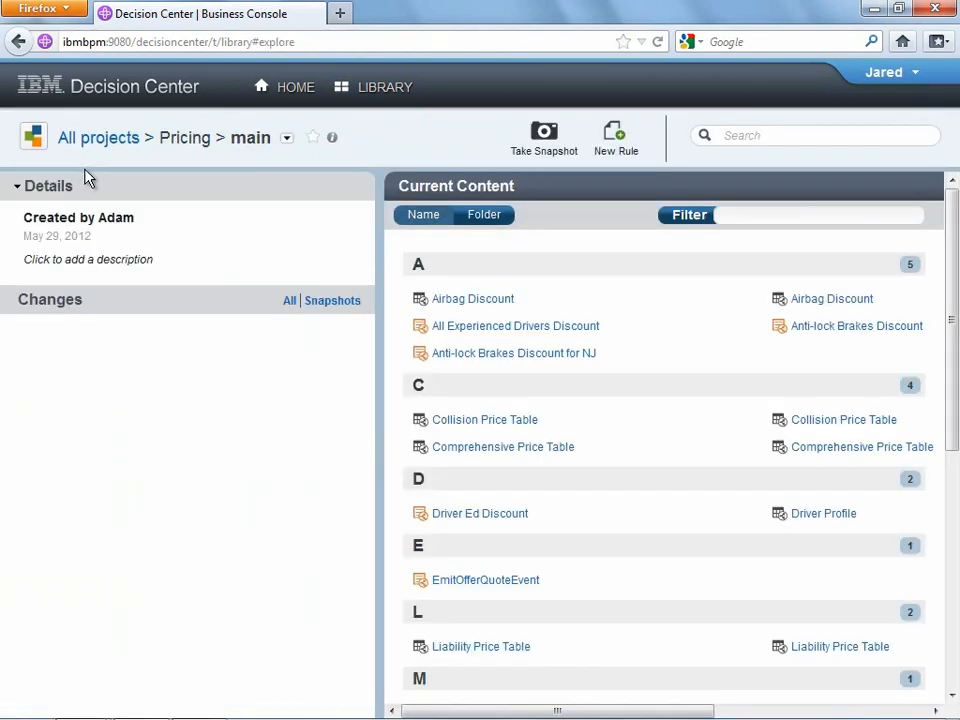
left_click(786, 214)
type("s")
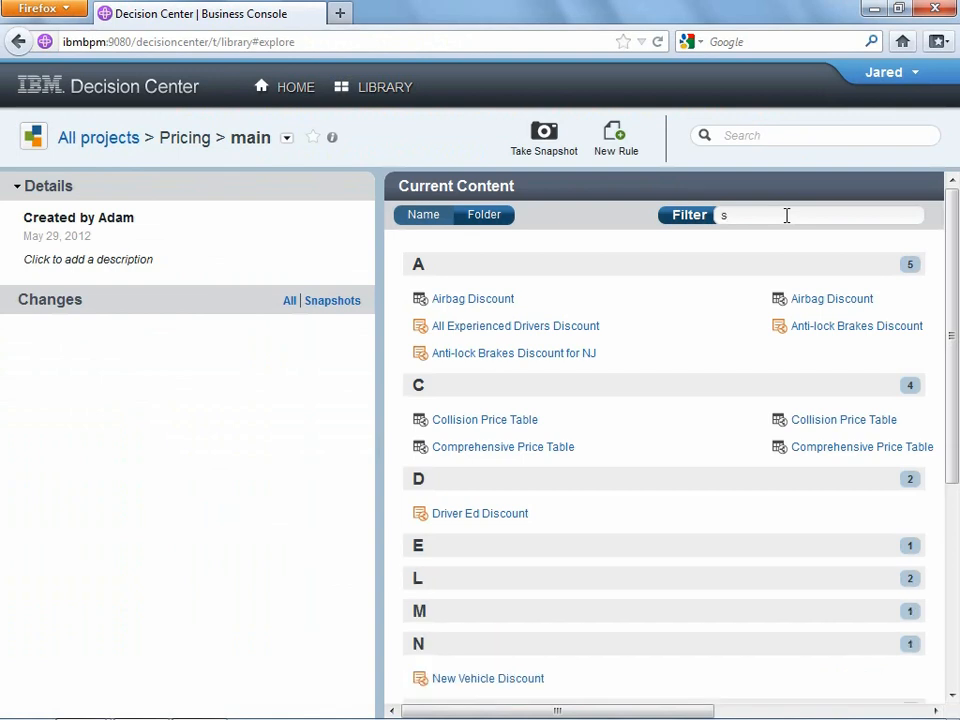
type("u")
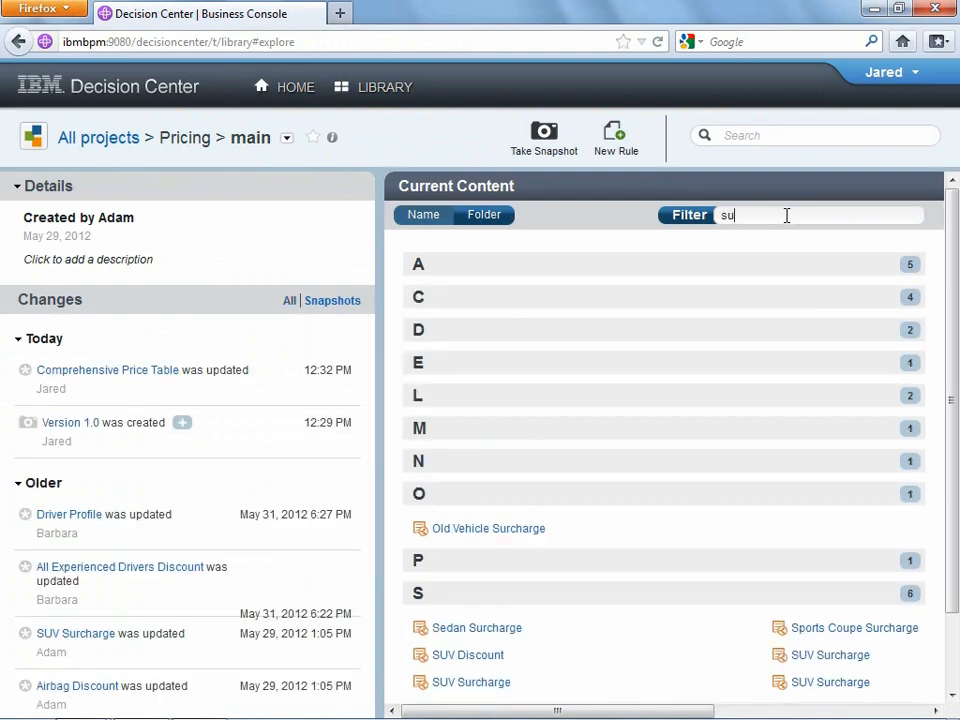
type("r")
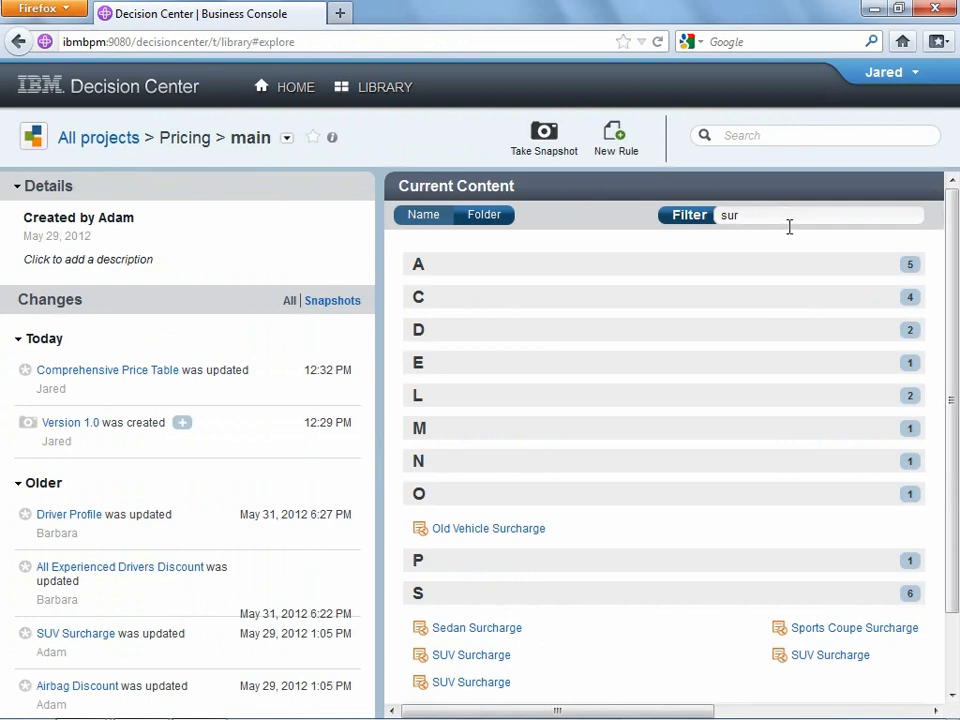
scroll(740, 555, "down", 2)
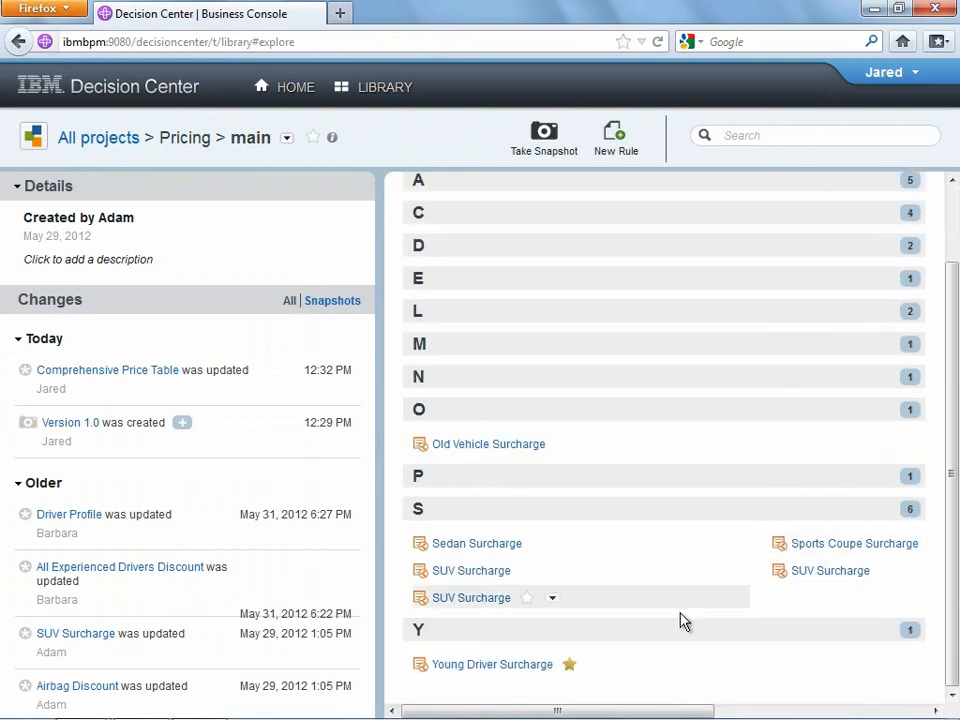
left_click(497, 667)
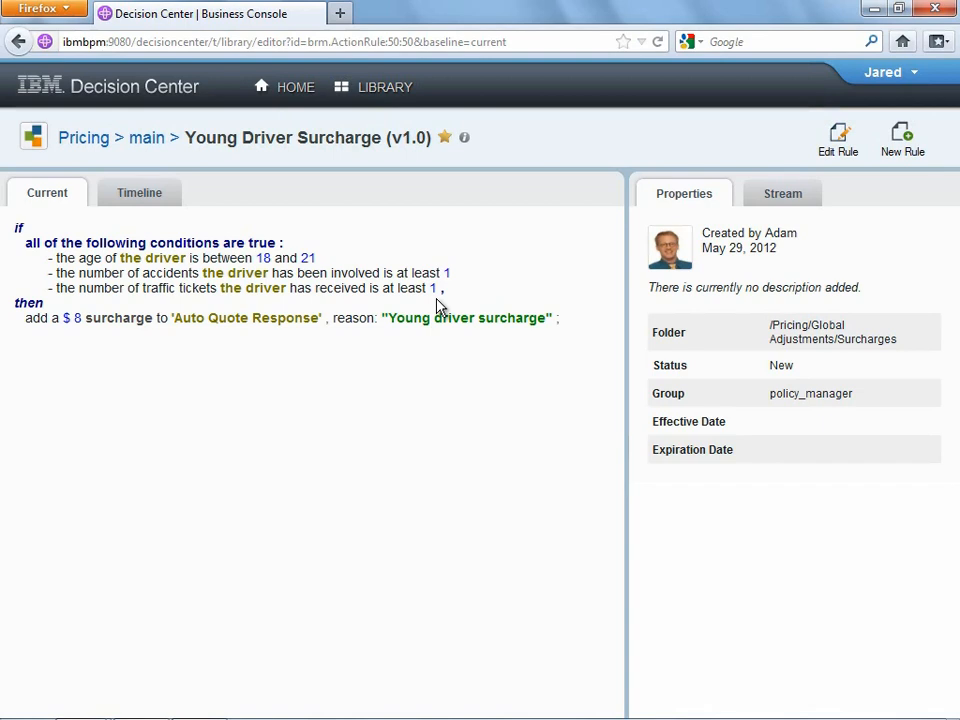
- Add a condition to Young Driver Surcharge that the vehicle's value is at least $5000
left_click(840, 145)
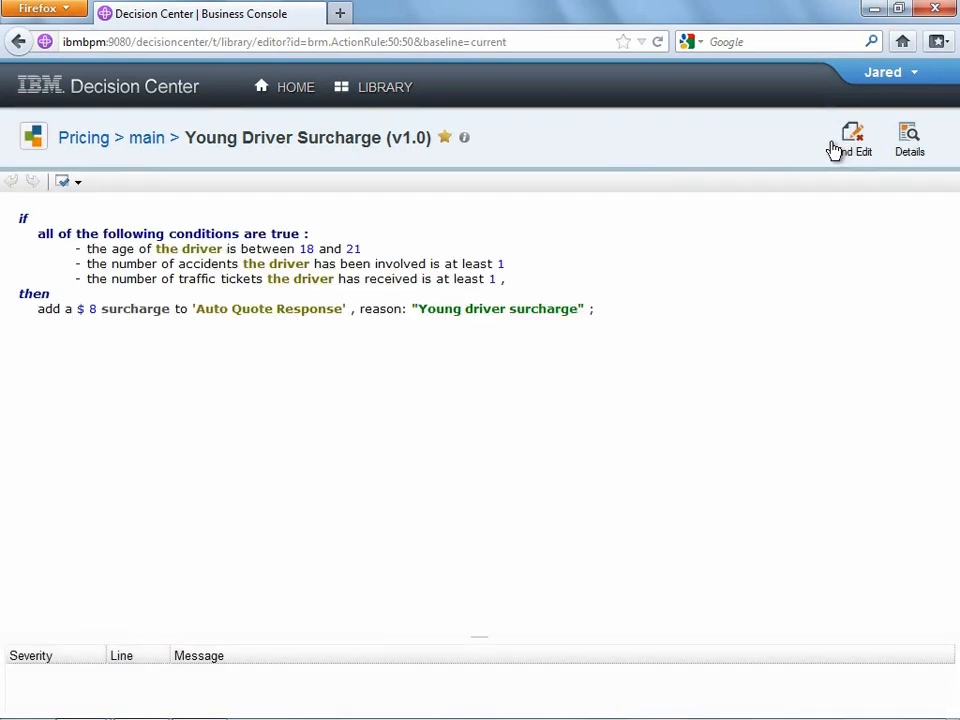
left_click(497, 279)
key("Return")
key("ctrl+space")
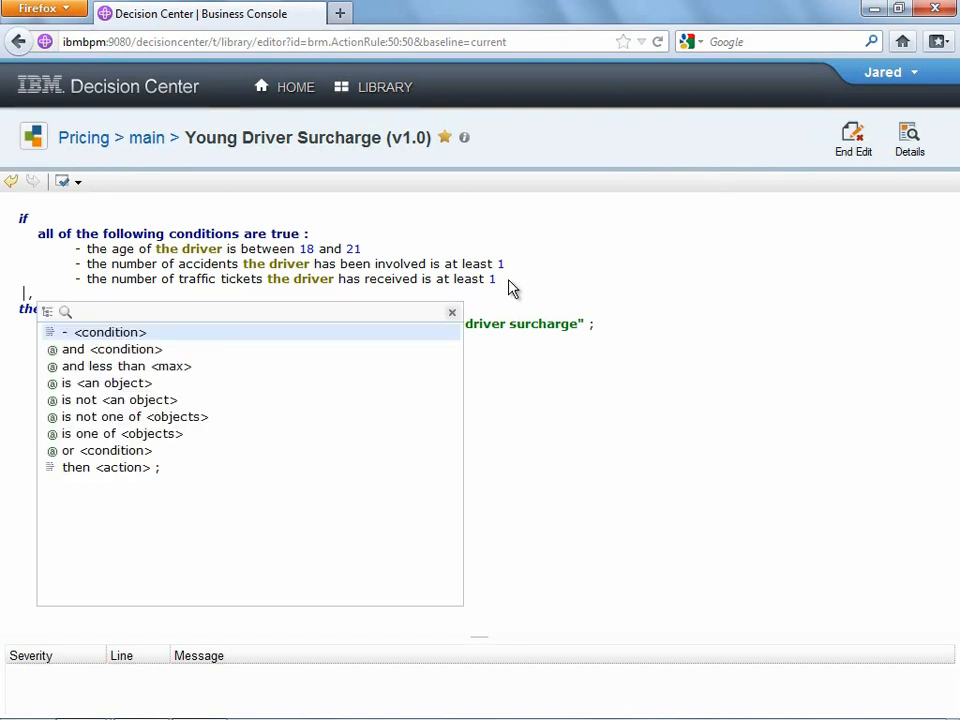
key("Return")
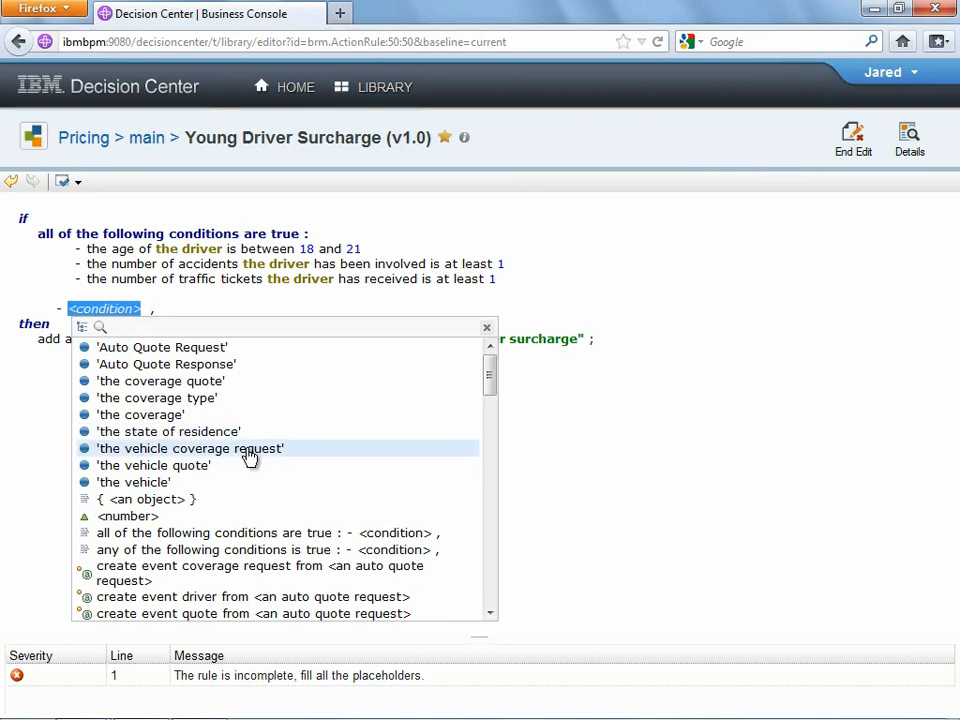
scroll(251, 457, "down", 10)
scroll(251, 457, "down", 8)
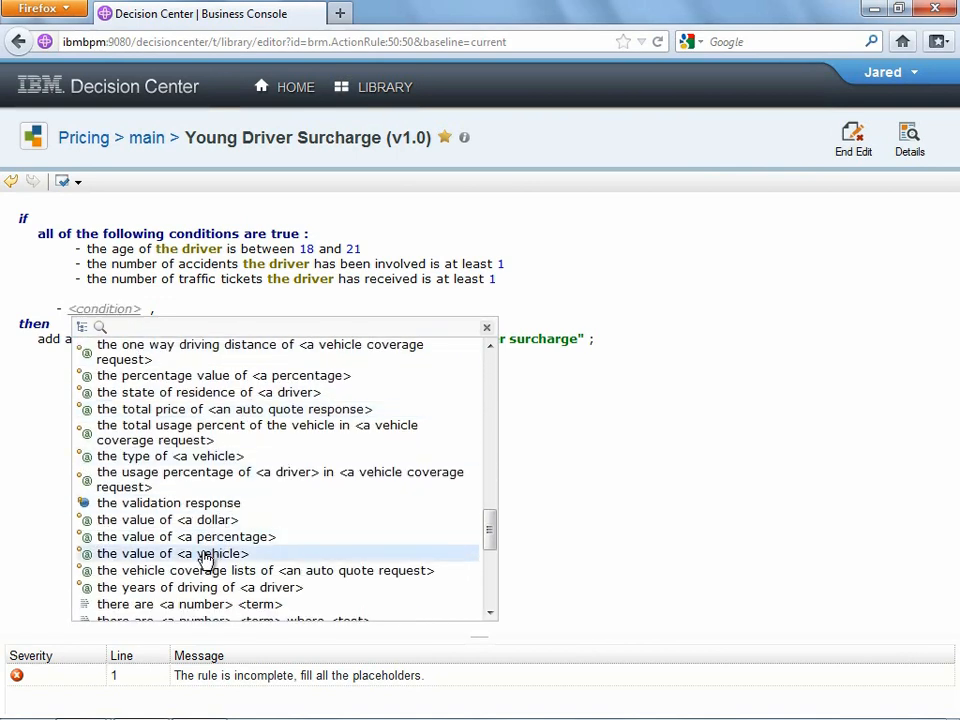
left_click(208, 553)
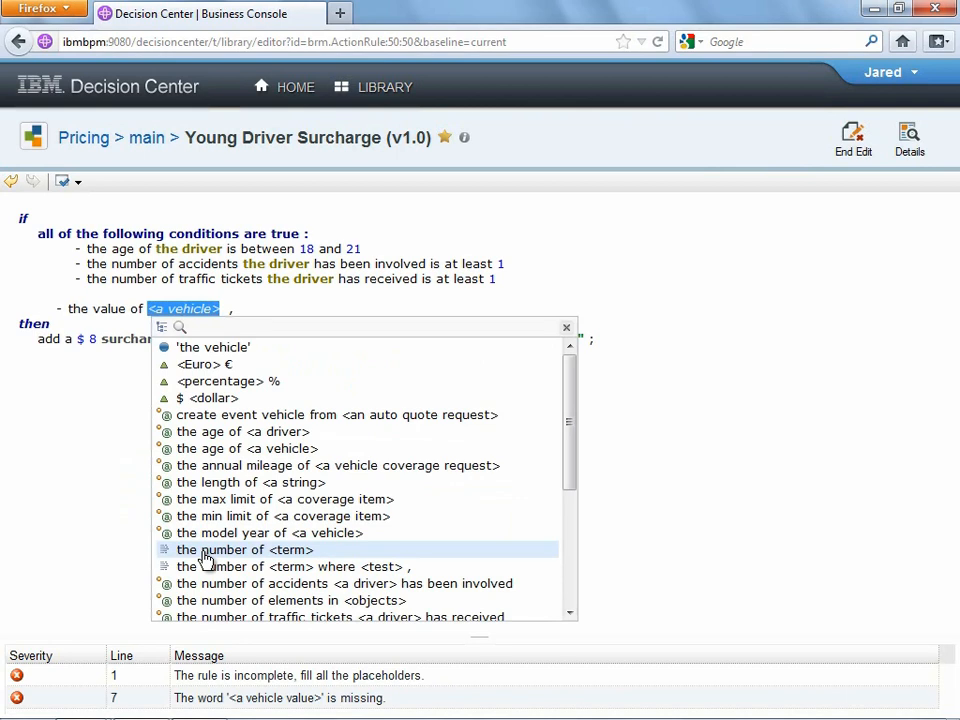
left_click(216, 350)
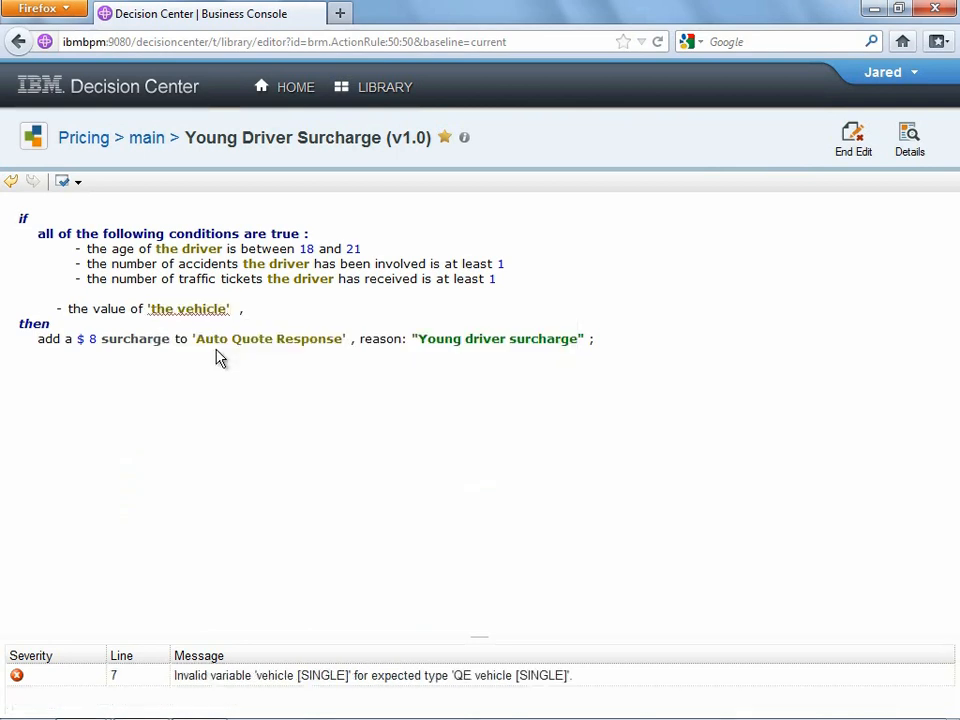
key("ctrl+space")
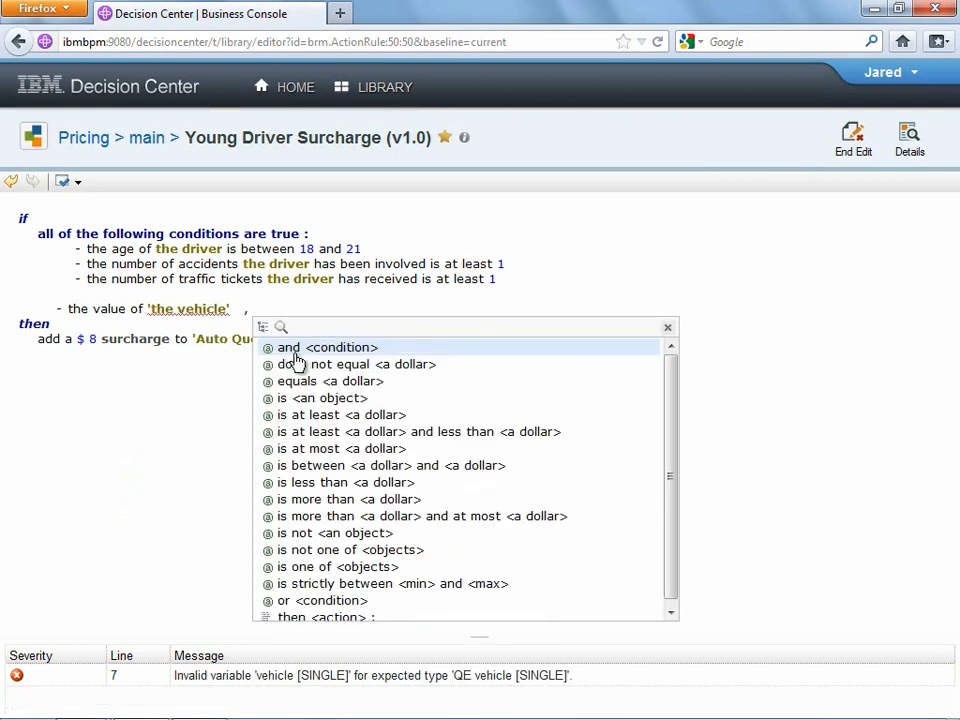
left_click(317, 415)
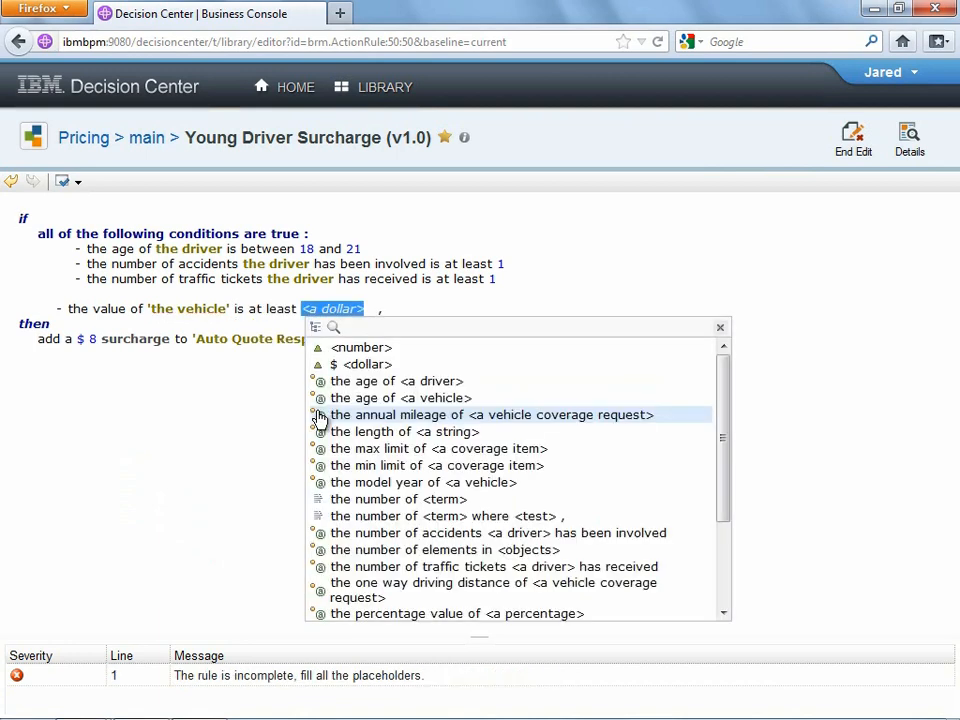
left_click(335, 364)
key("BackSpace")
type("5000")
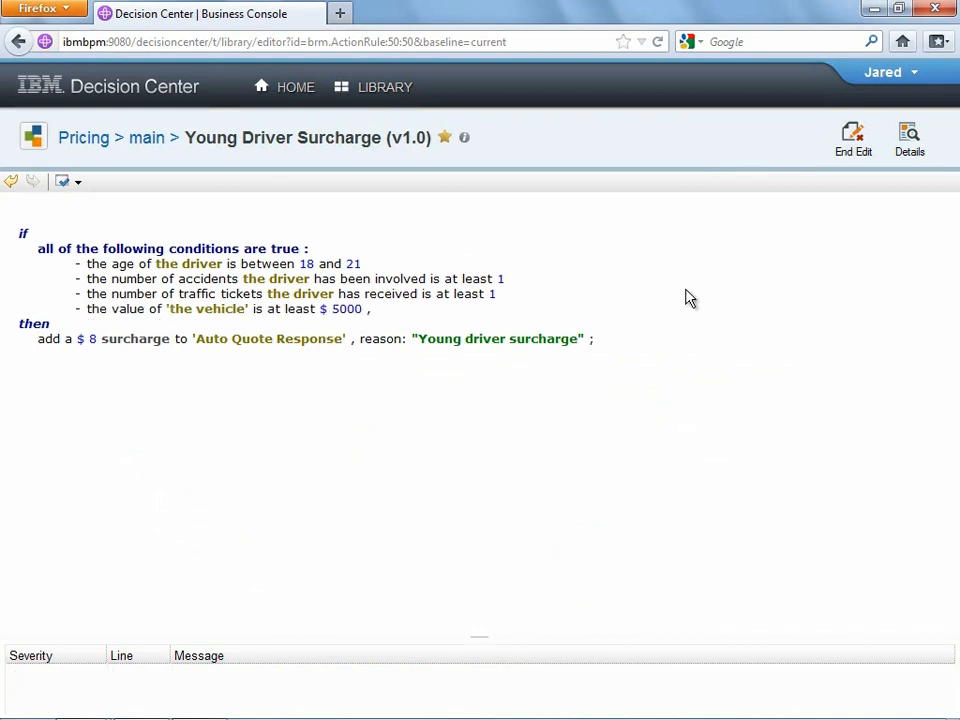
- Save the rule as a new version with comment 'Added vehicle value to the check'
left_click(854, 147)
type("Added vehicle value to the check")
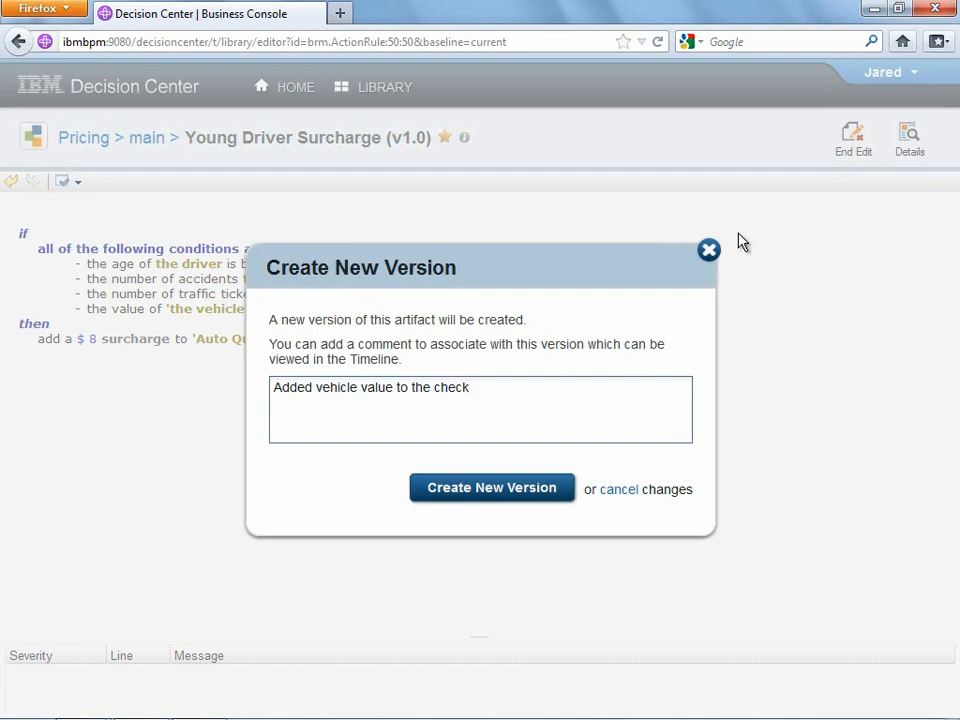
left_click(495, 493)
left_click(495, 490)
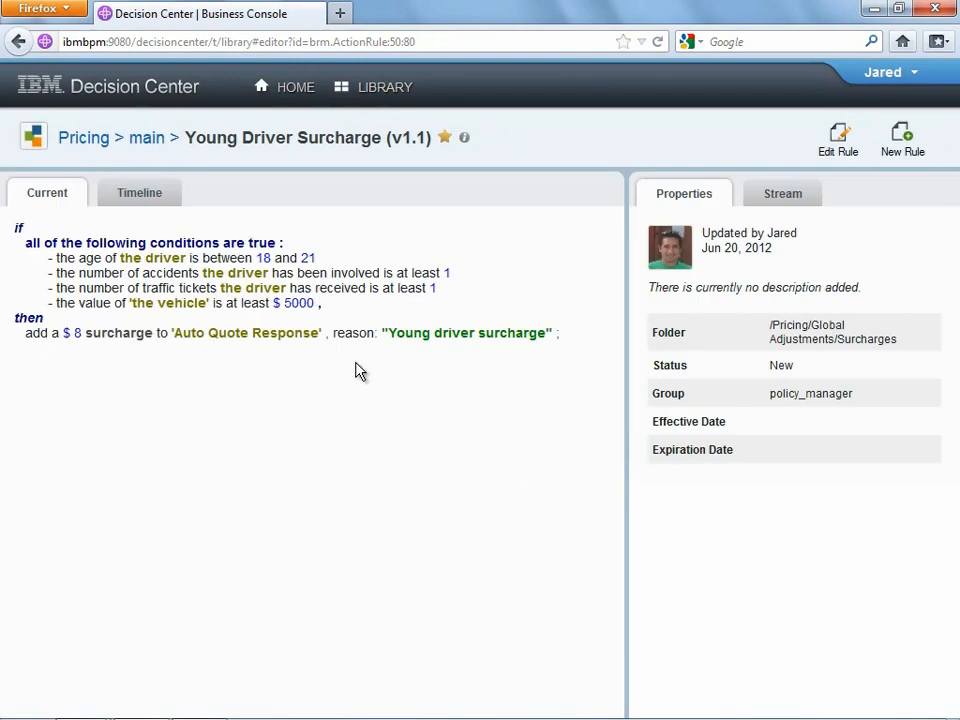
- Edit the rule to raise the vehicle value threshold from $5000 to $6000
left_click(840, 140)
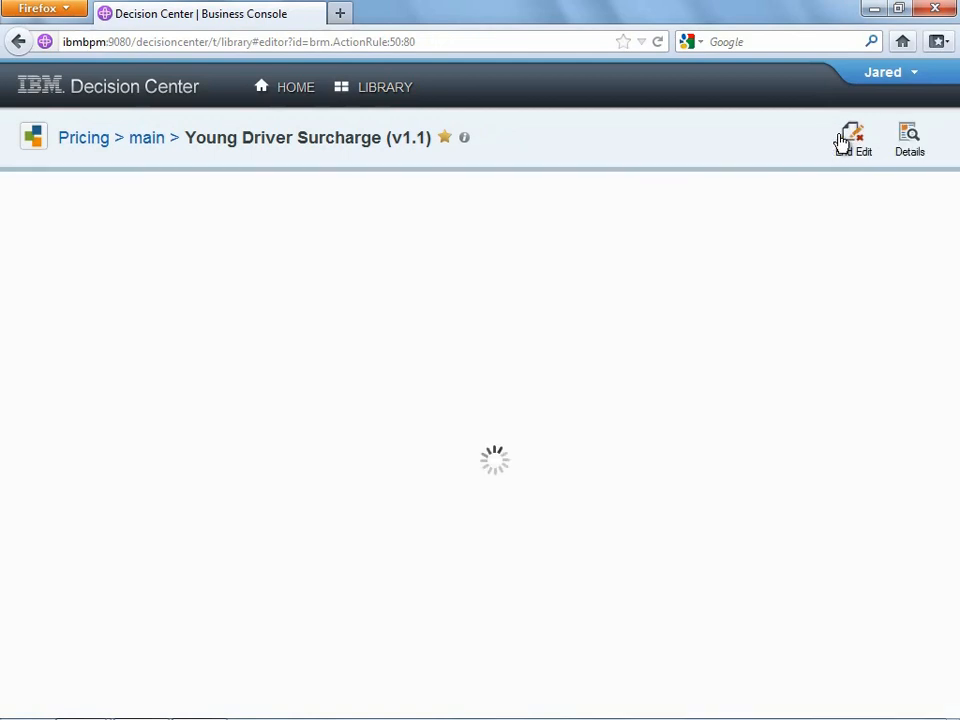
left_click_drag(333, 309, 341, 310)
type("6")
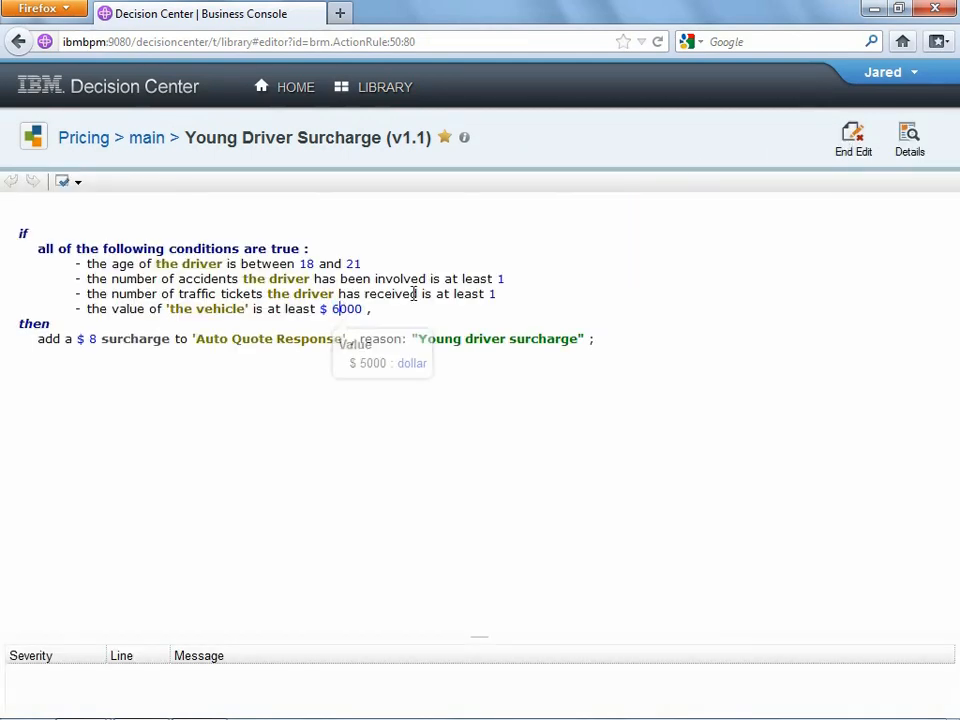
- Save as v1.2 with comment 'Updated vehicle value threshold to $6000' and view the Timeline
left_click(854, 142)
type("Update")
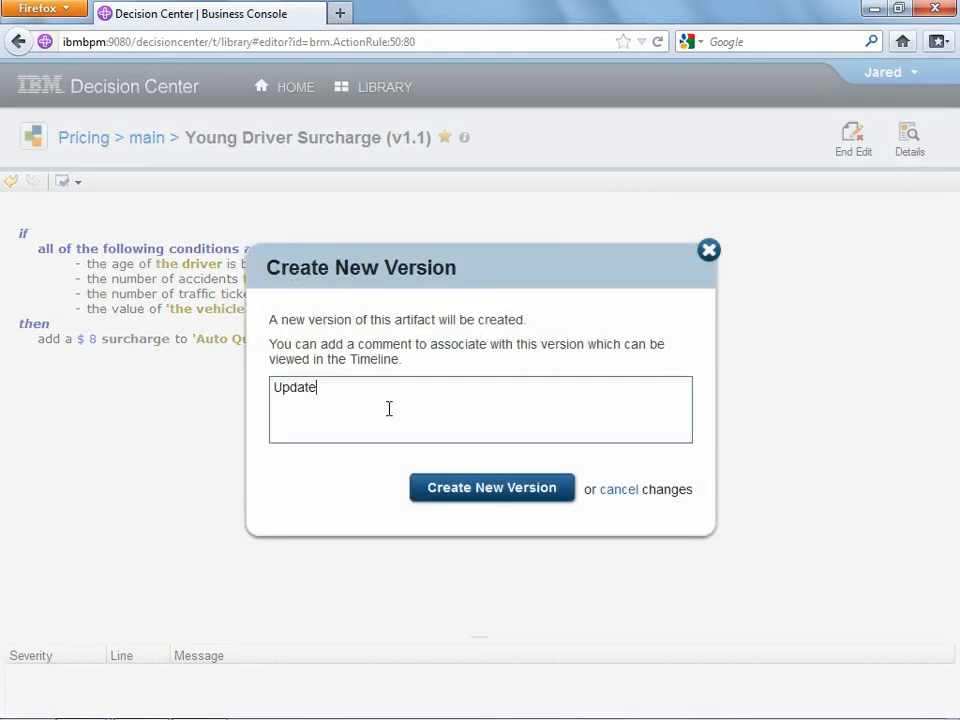
type("d vehicle value threshold to")
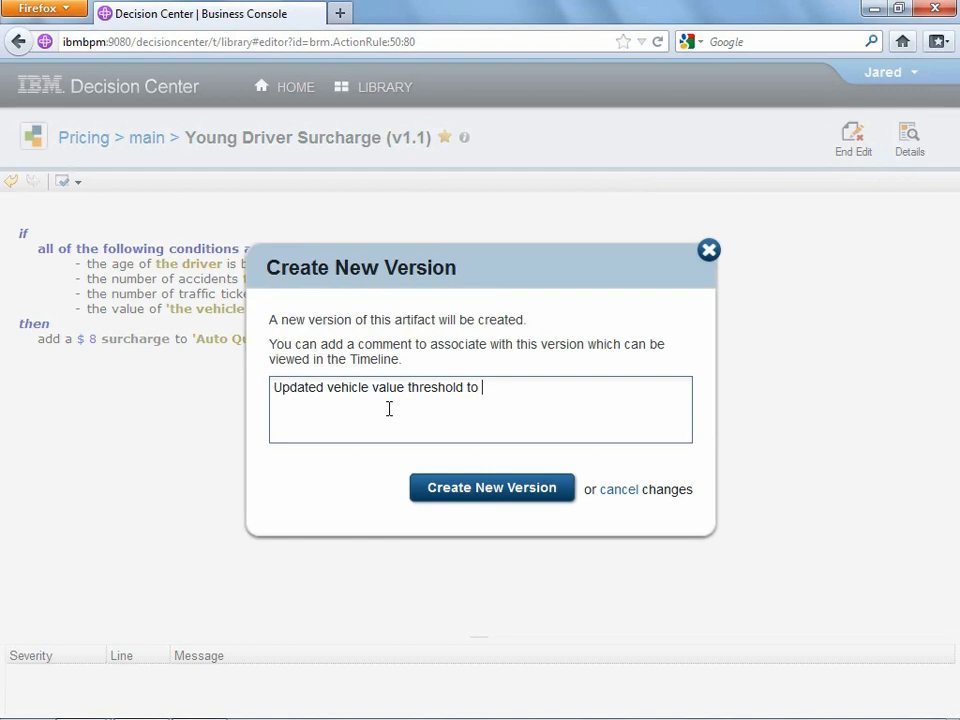
type(" $6000")
left_click(457, 492)
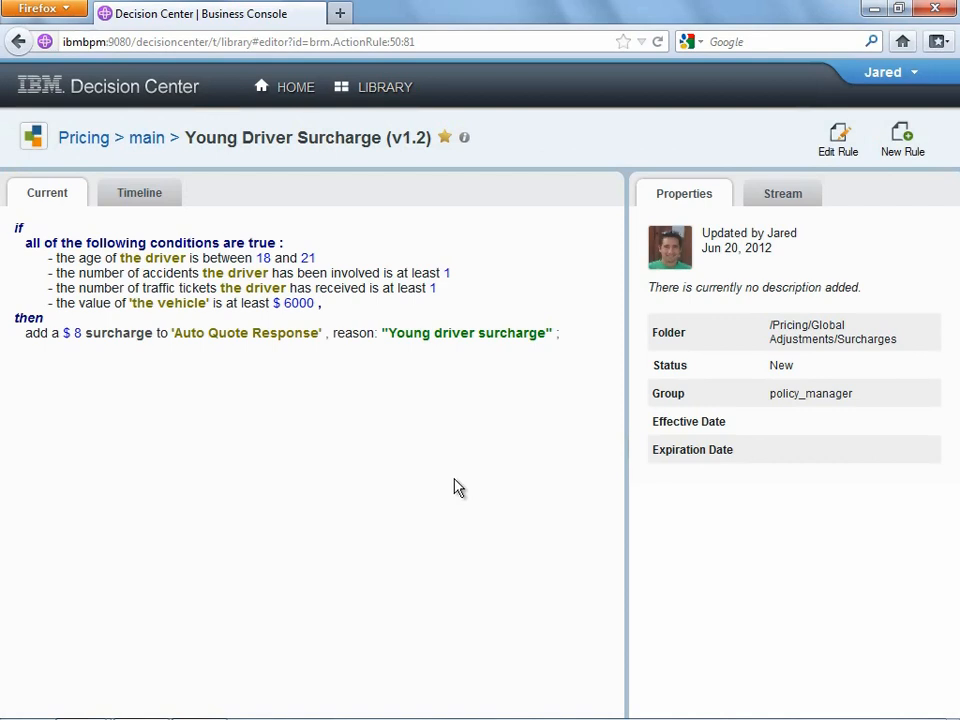
left_click(148, 196)
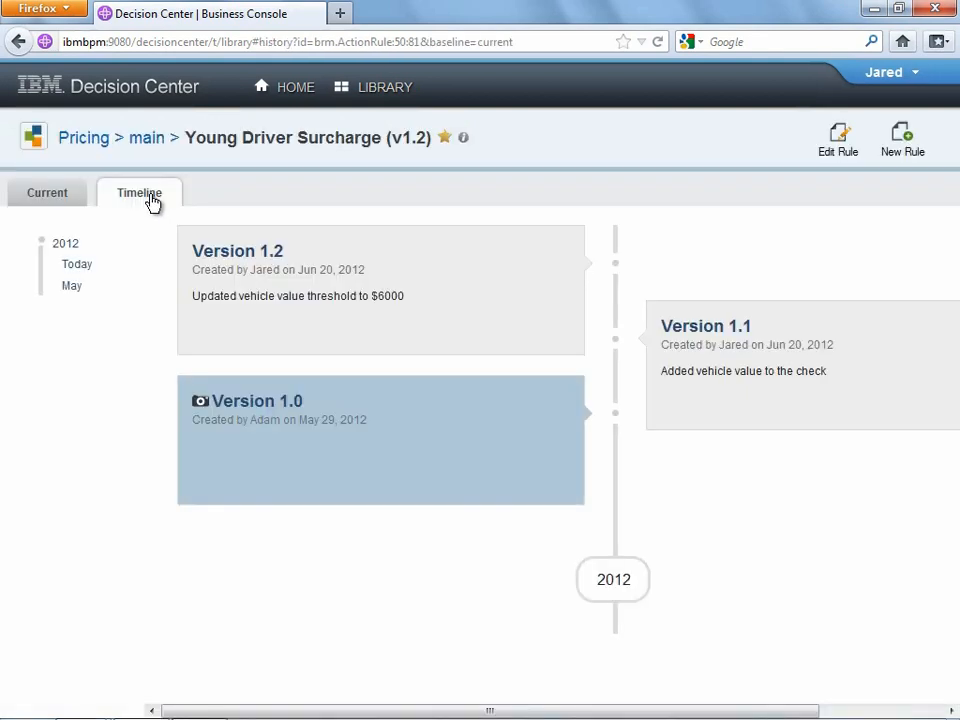
left_click(204, 262)
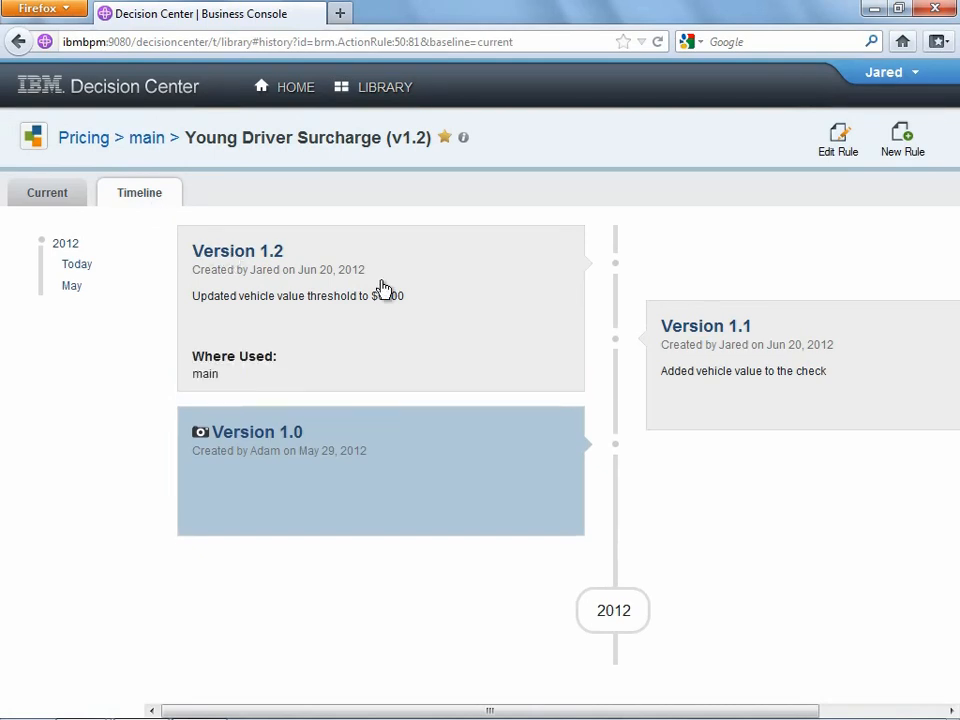
left_click(300, 435)
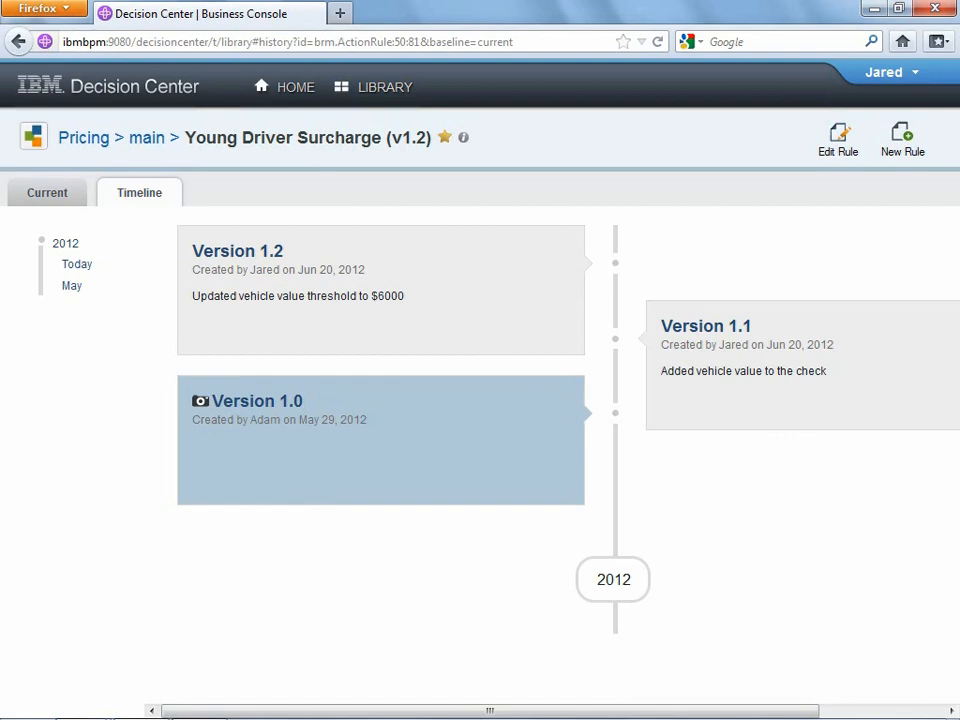
mouse_move(222, 712)
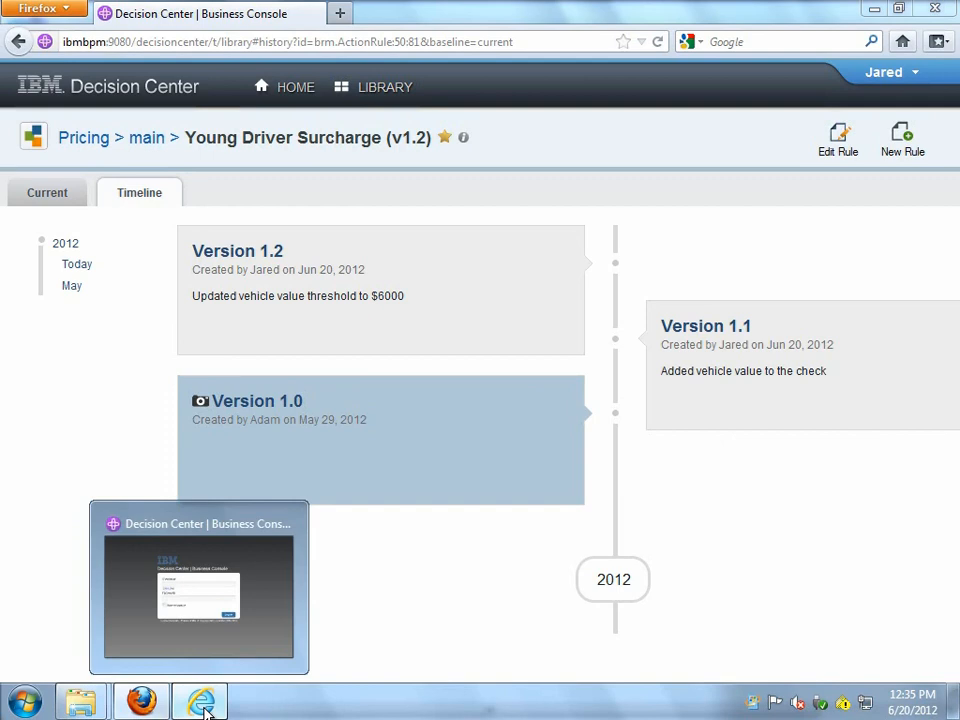
- Log in as the second user in Internet Explorer with their username and password, then check the user menu
left_click(205, 710)
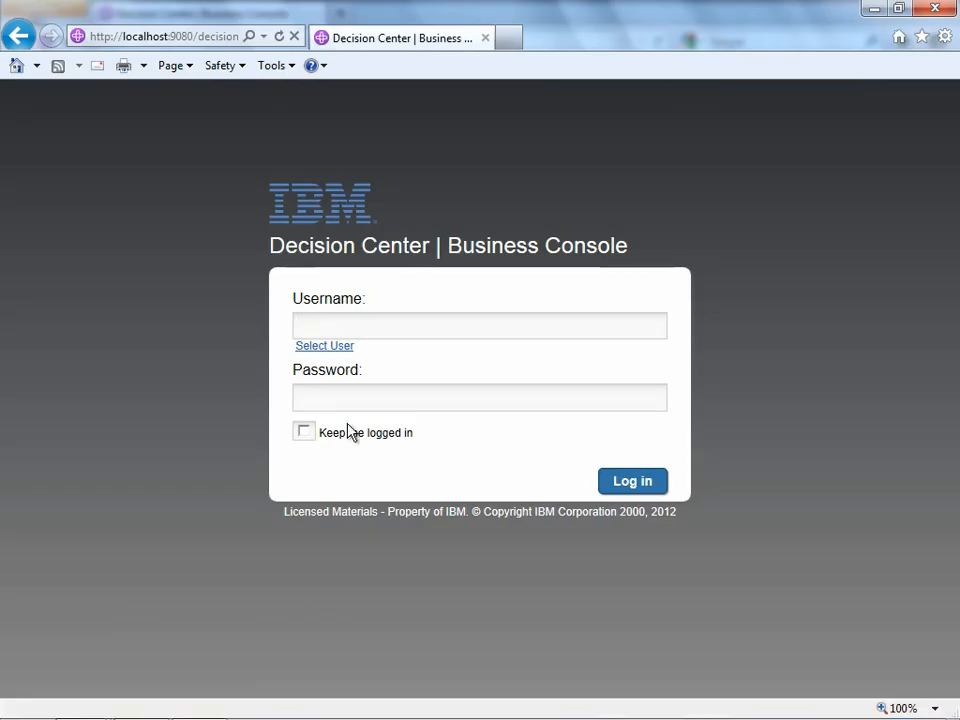
key("Tab")
key("Tab")
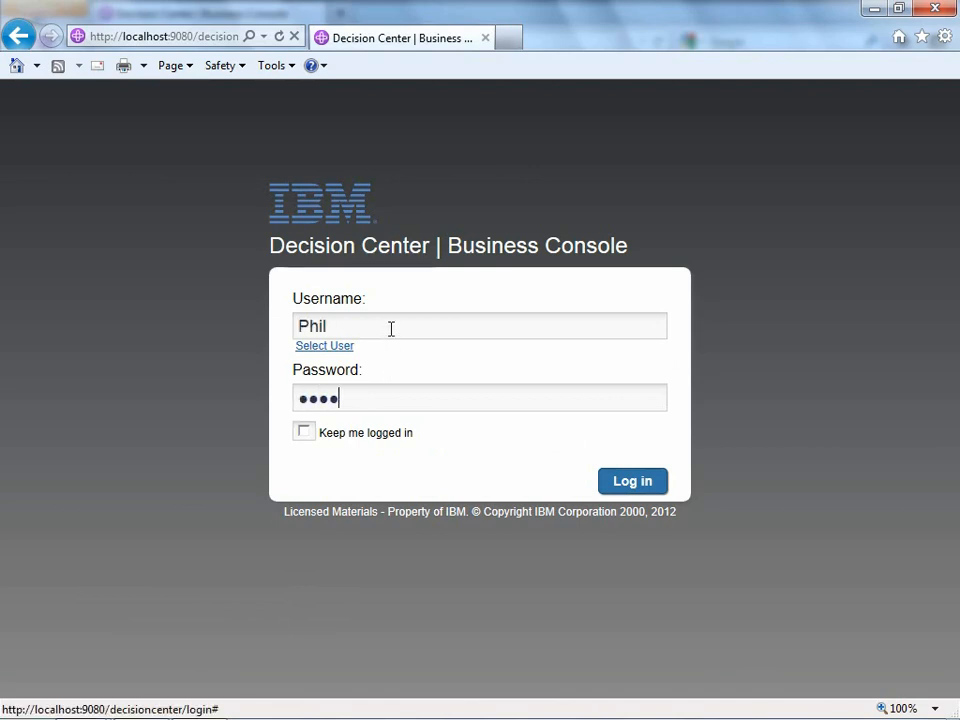
left_click(622, 482)
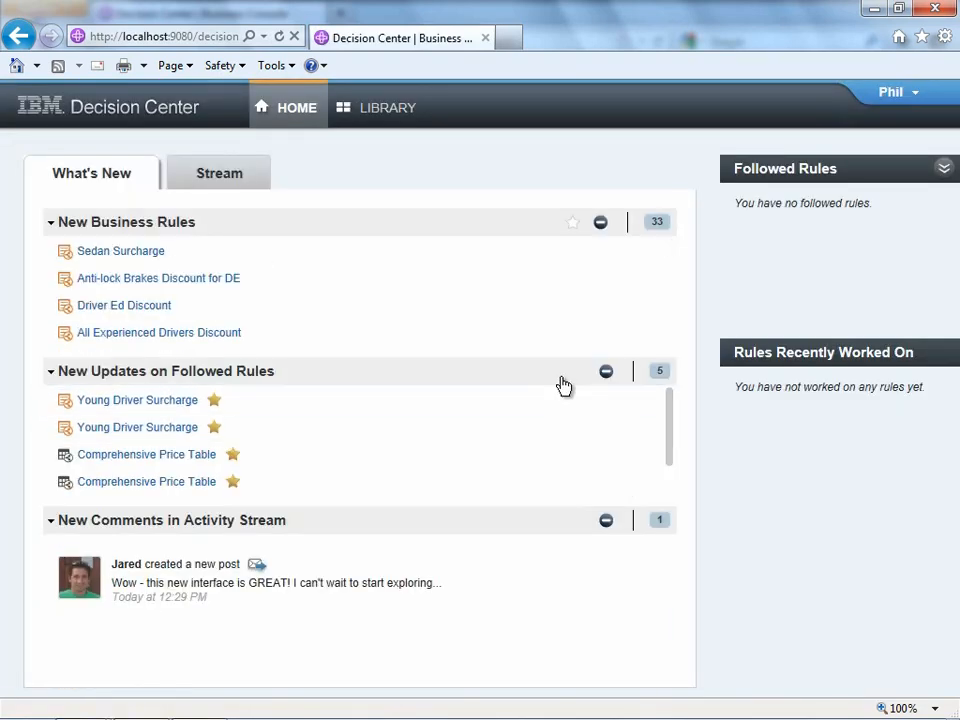
left_click(890, 92)
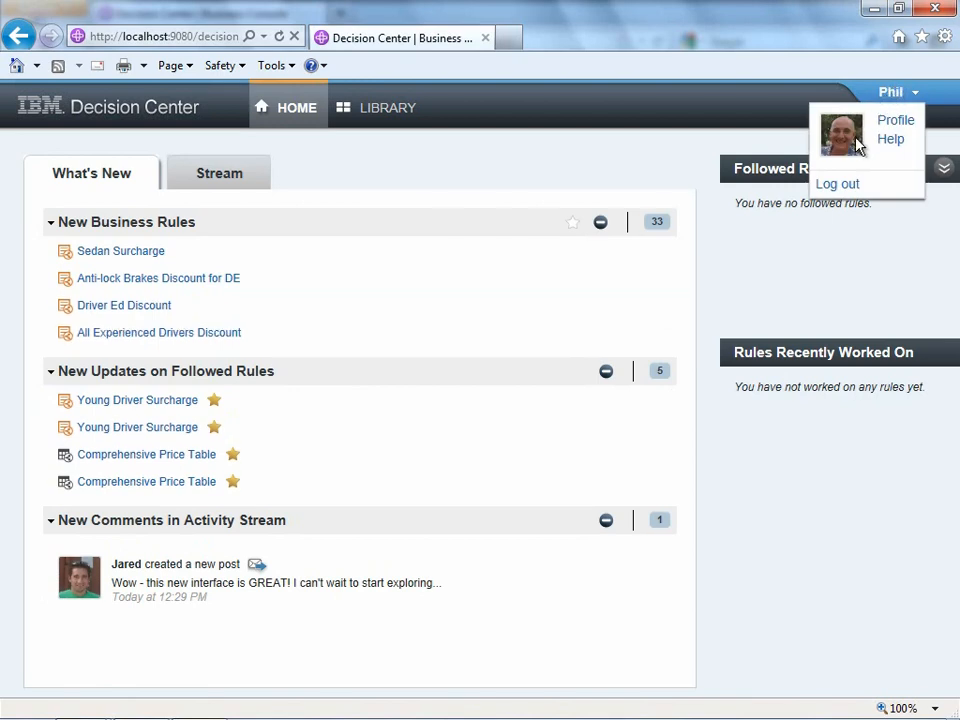
left_click(889, 96)
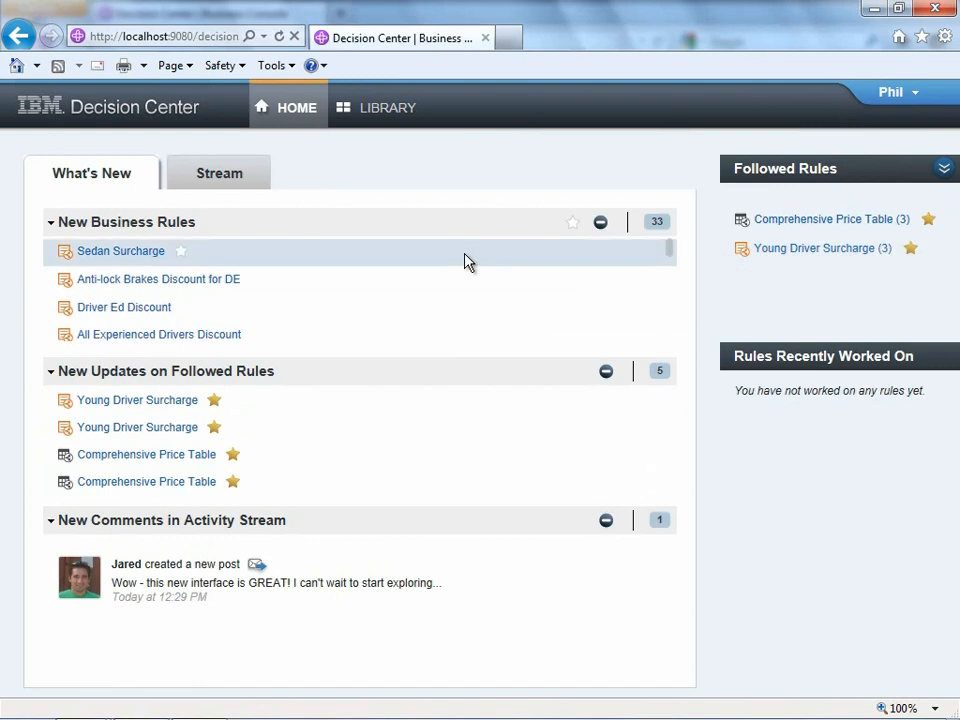
mouse_move(467, 261)
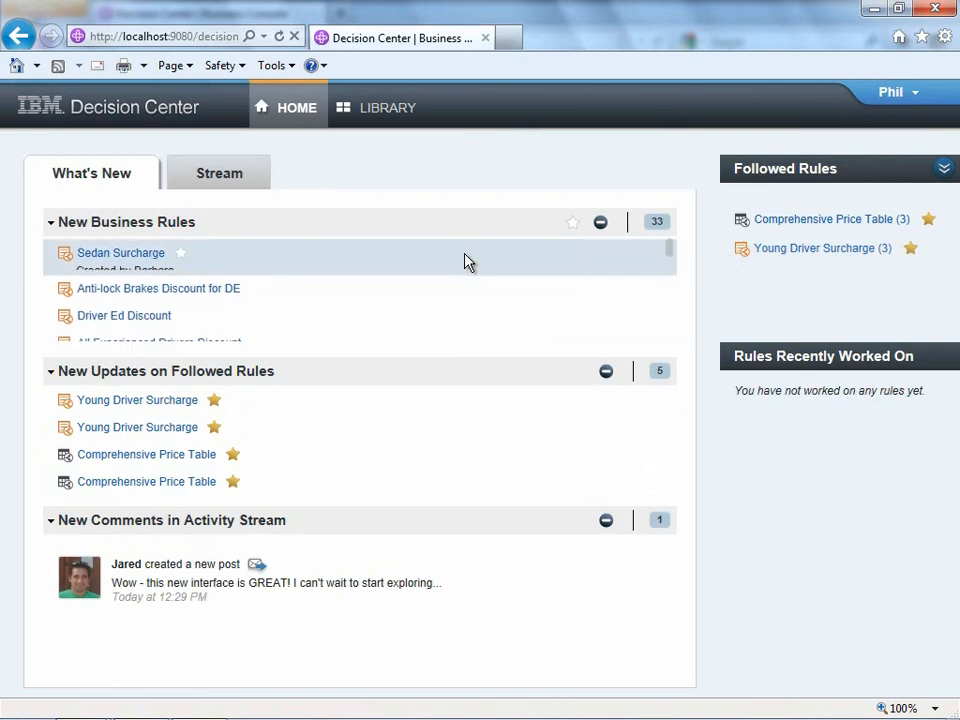
- In the Stream, reply 'Yes, it is great isn't it? Why don't you try out add ing a new rule' to the interface post
left_click(212, 184)
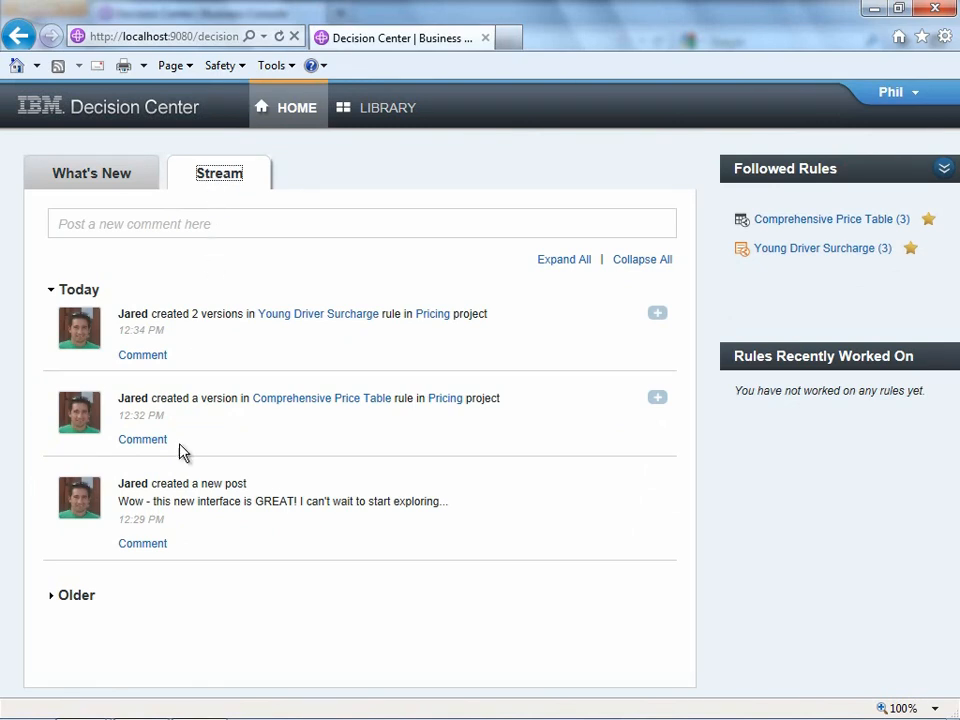
left_click(142, 544)
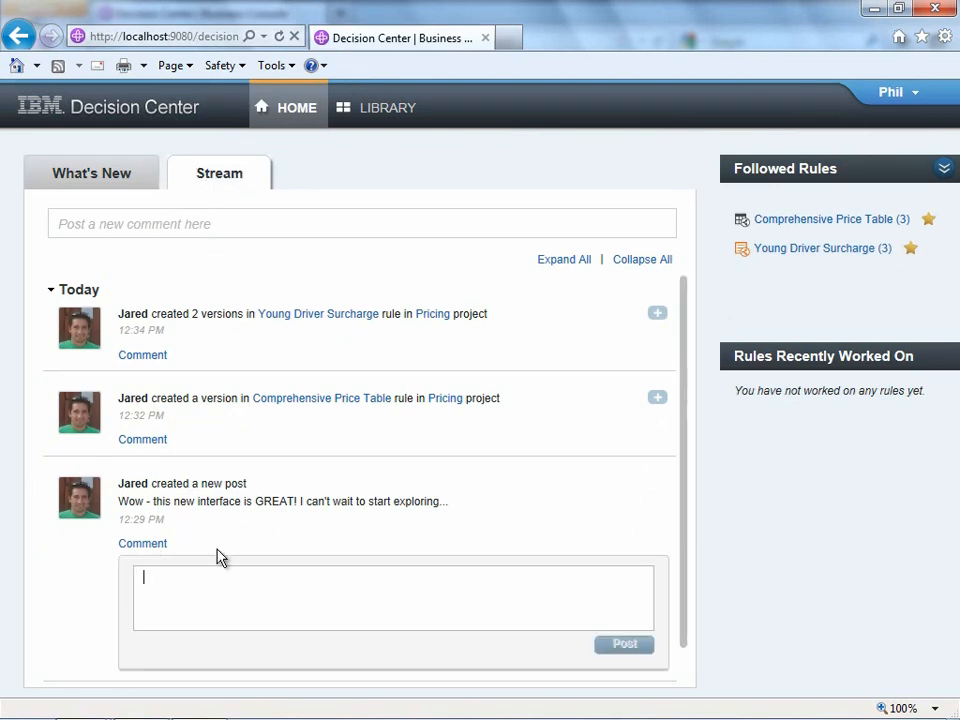
type("Yes")
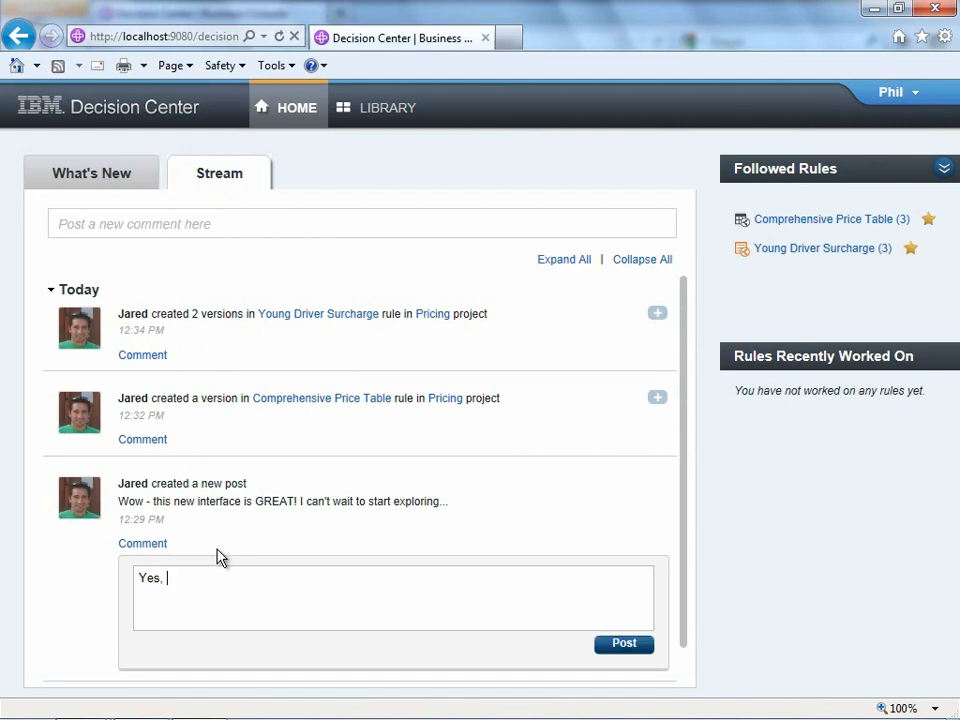
type(", it is great isn't it? Why don't you ")
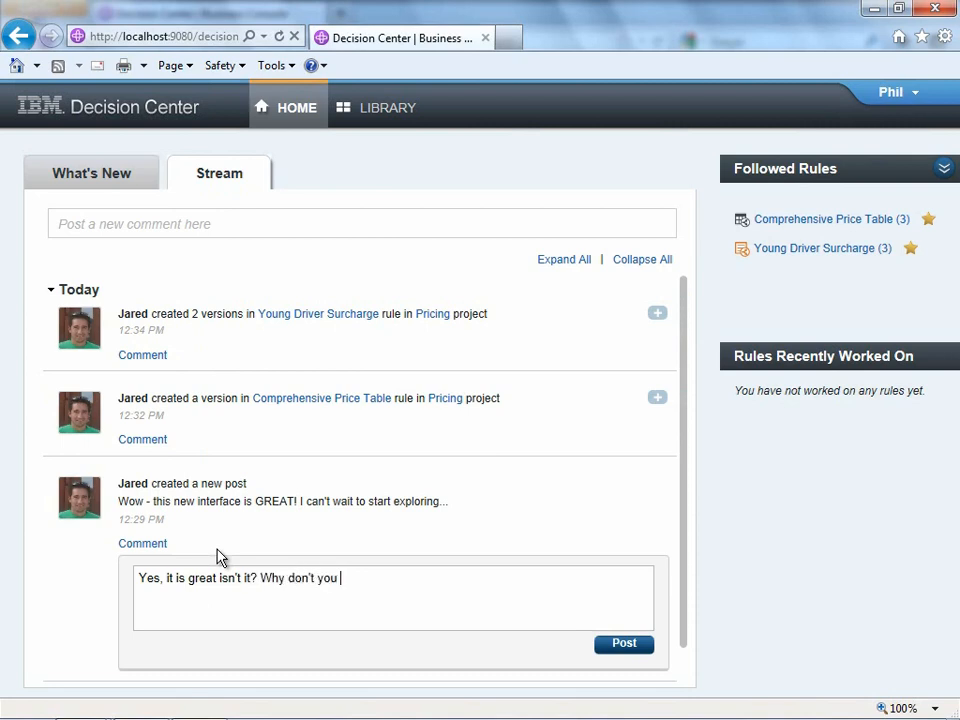
type("try out add ing a new rule.")
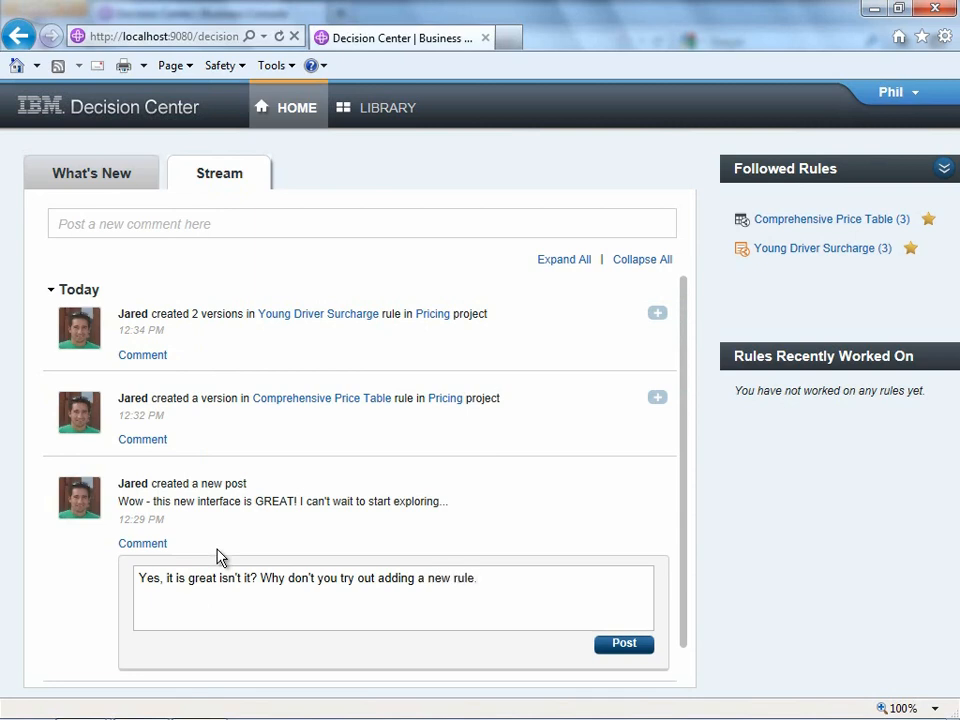
left_click(626, 646)
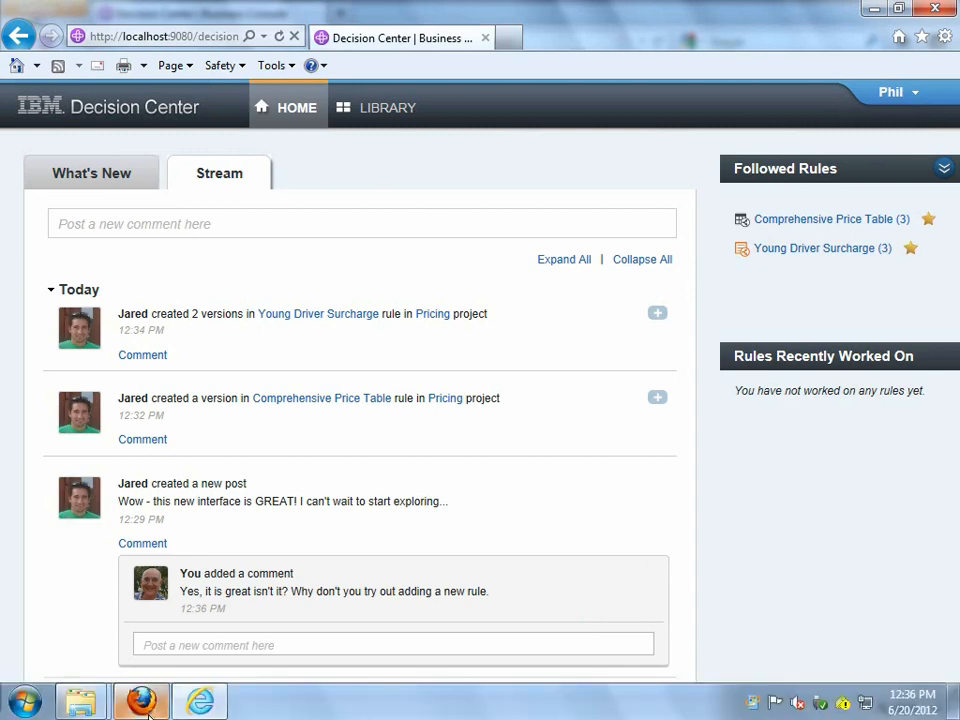
- From the Firefox home page, reply 'Ok. sounds good - what kind of rule should I create?' under the new comment
mouse_move(143, 703)
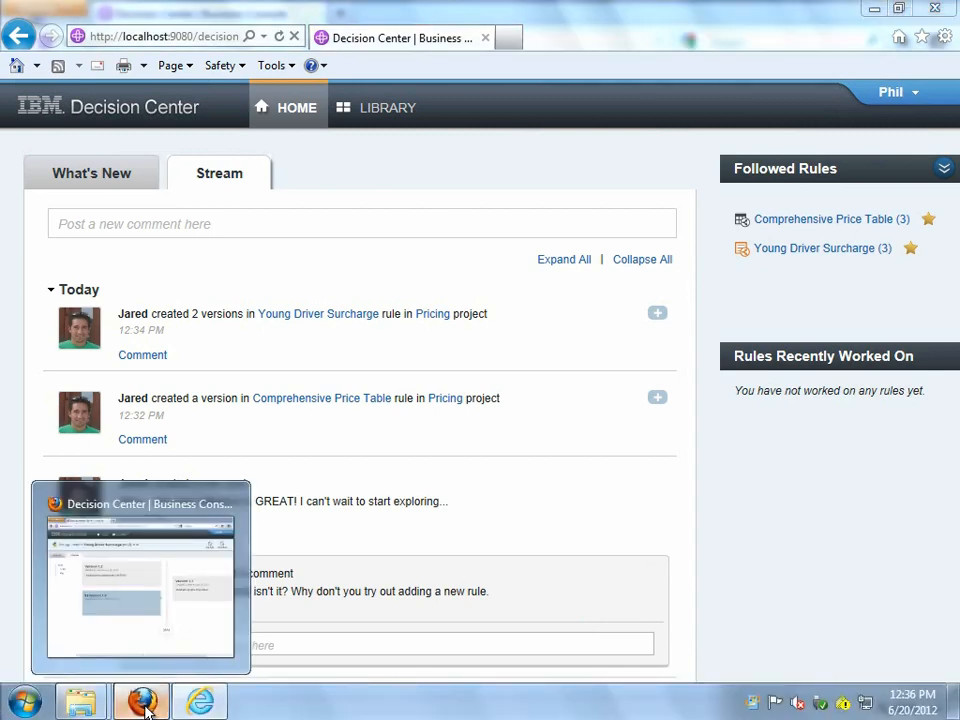
left_click(143, 703)
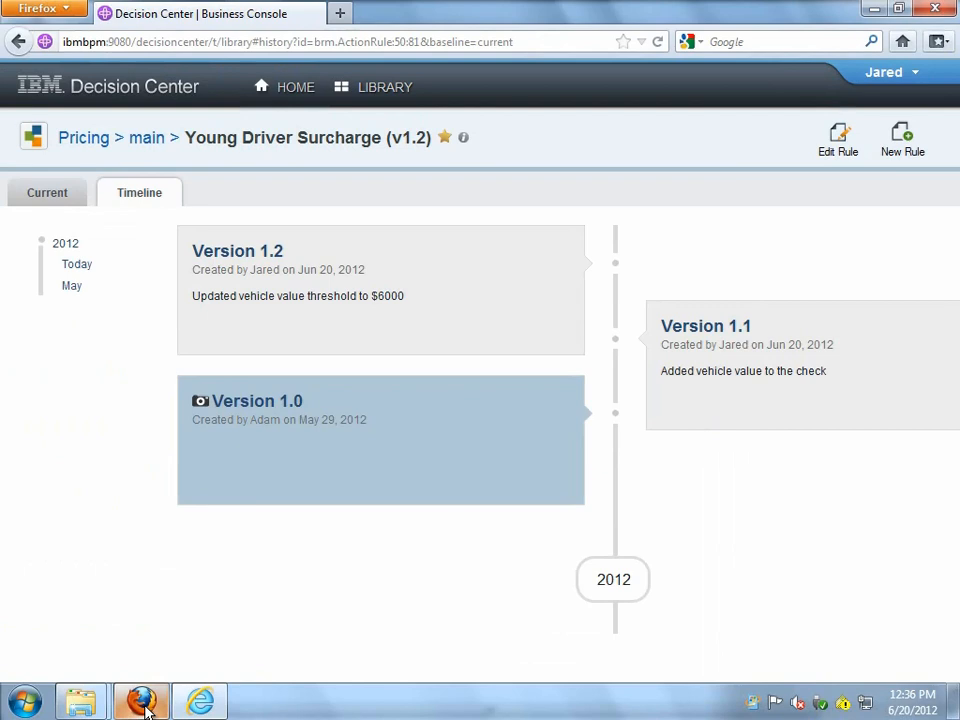
left_click(293, 93)
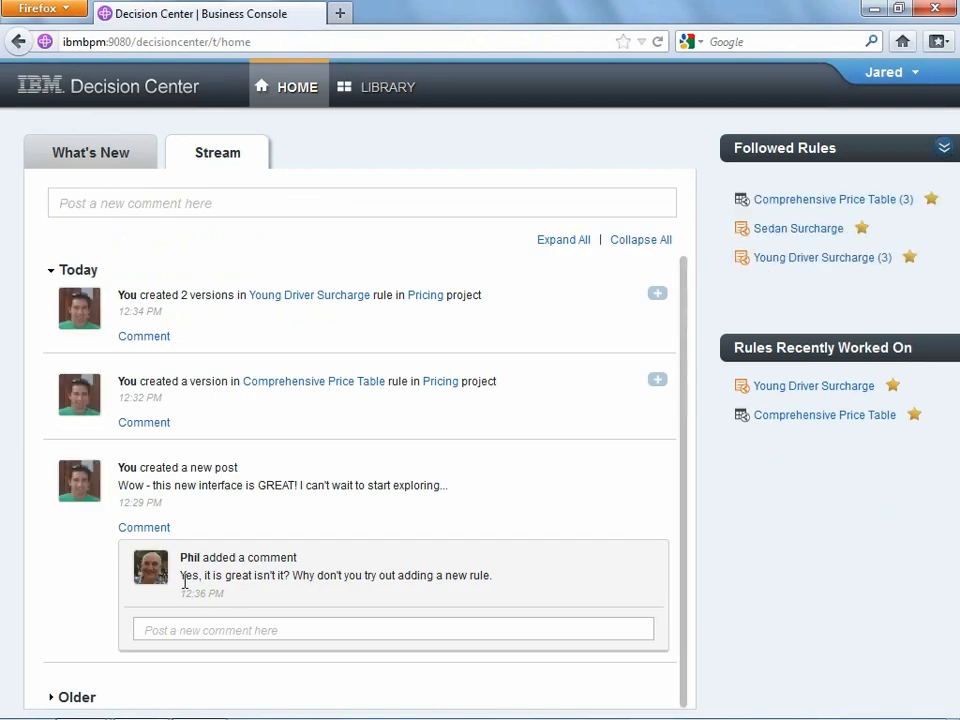
left_click(264, 631)
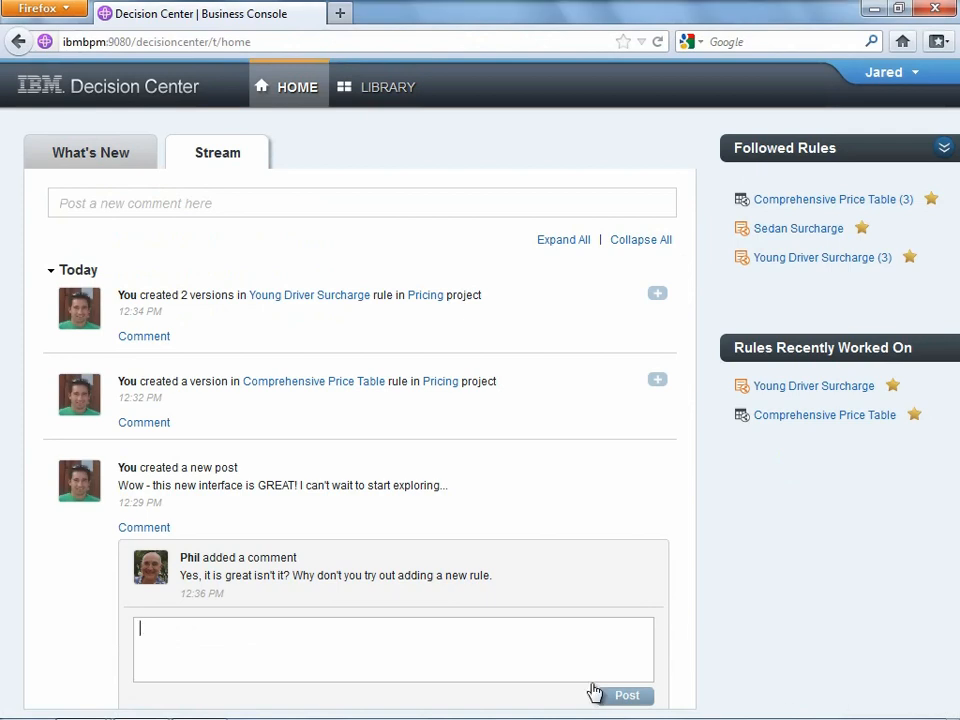
type("Ok. ")
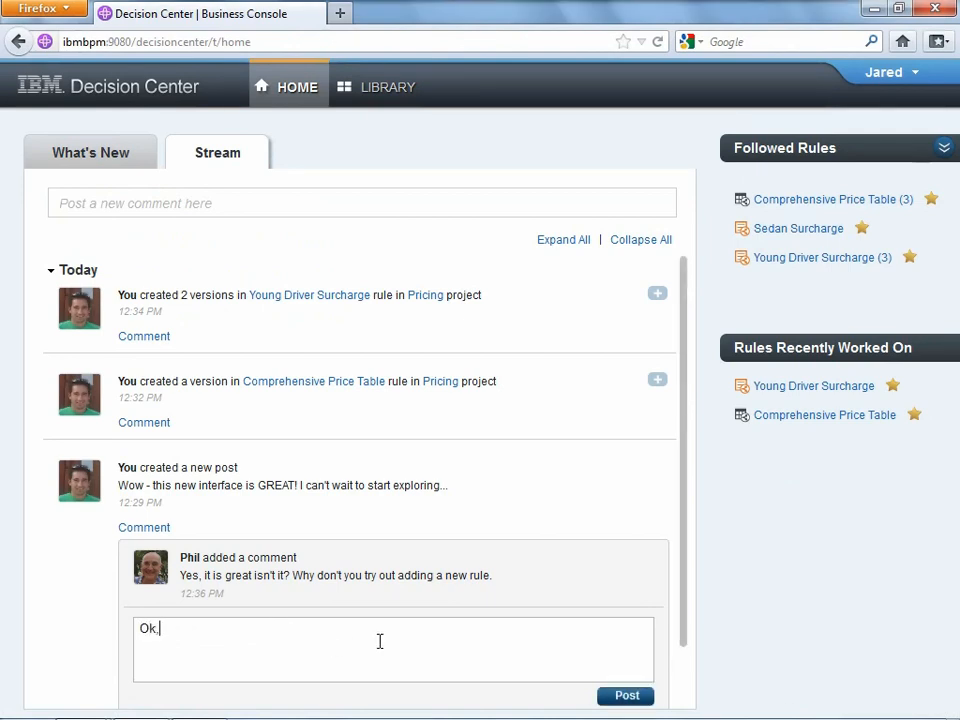
type("sounds good - what kind of rule should I ")
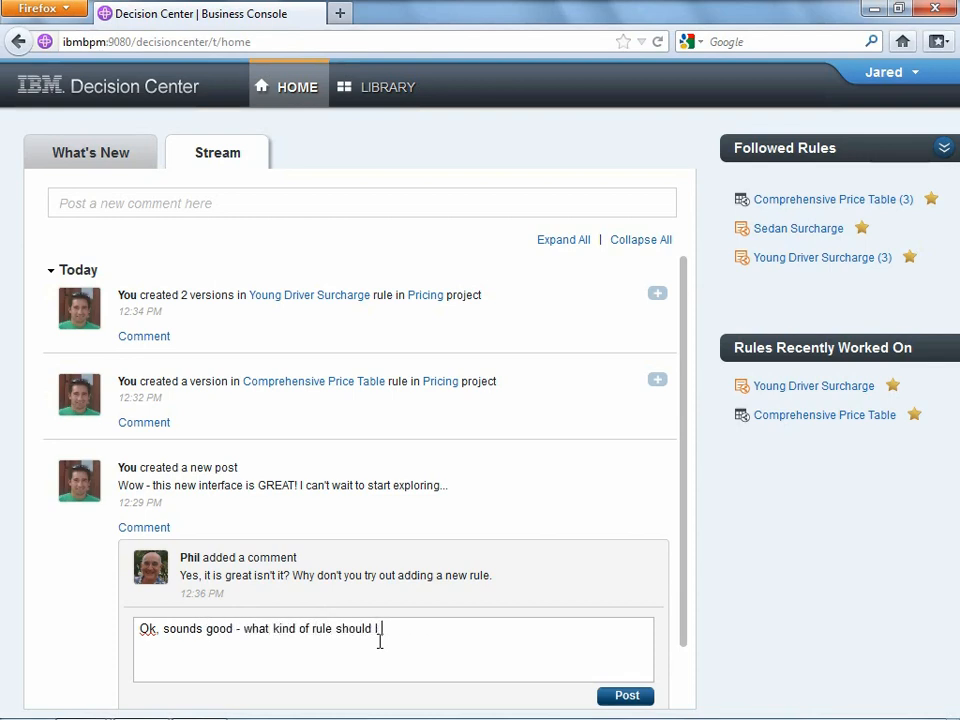
type("create?")
left_click(632, 696)
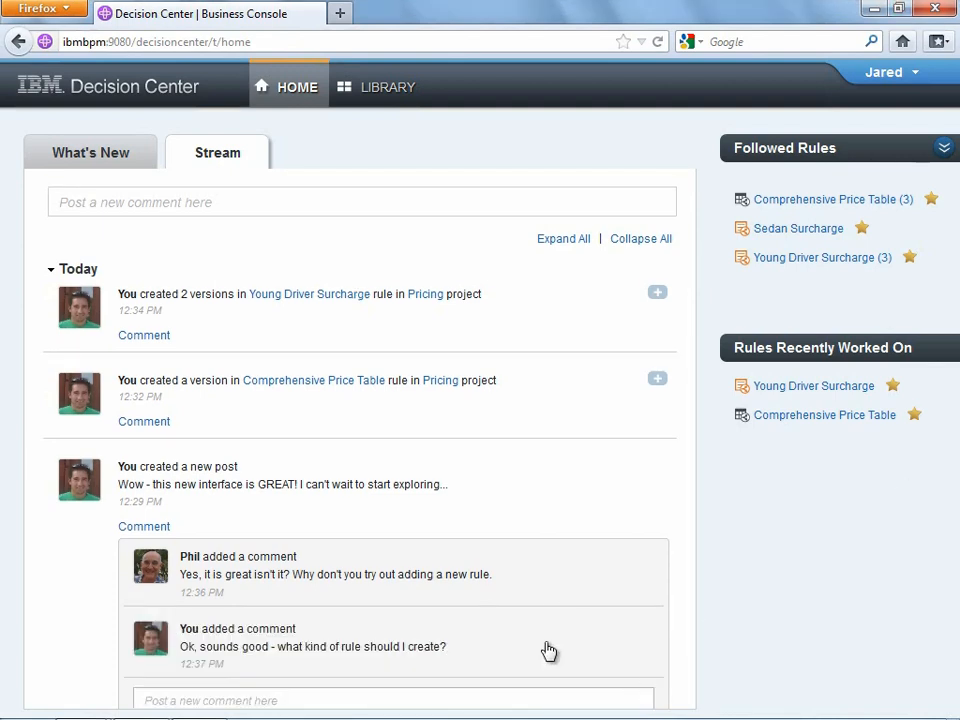
mouse_move(200, 710)
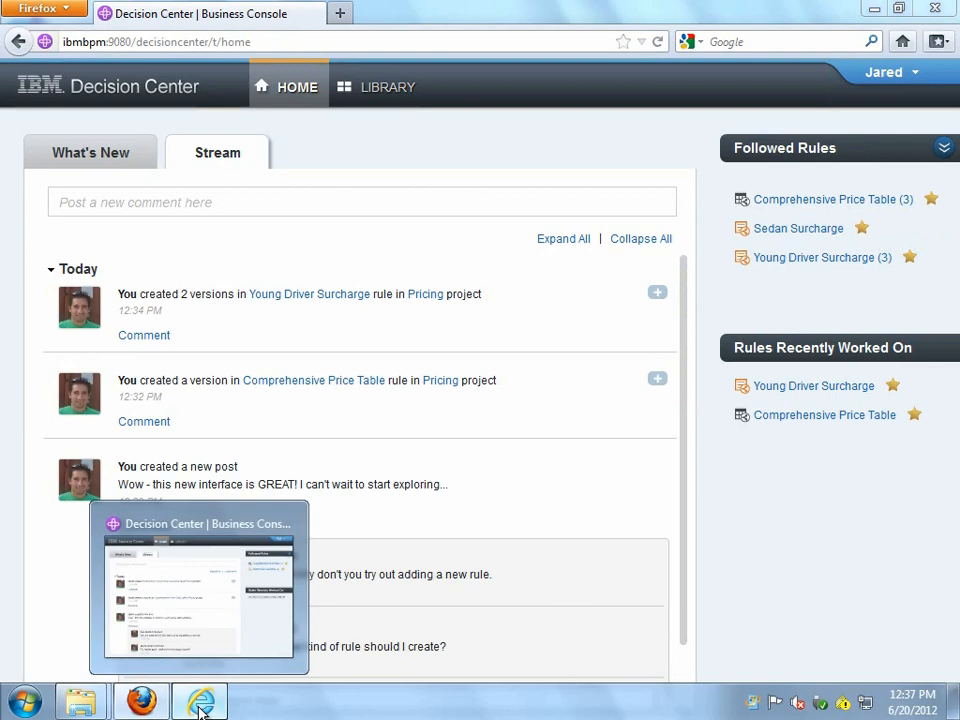
- As the second user, reply 'Let's add a surcharge for sedans in NJ' in the interface-post thread
left_click(200, 708)
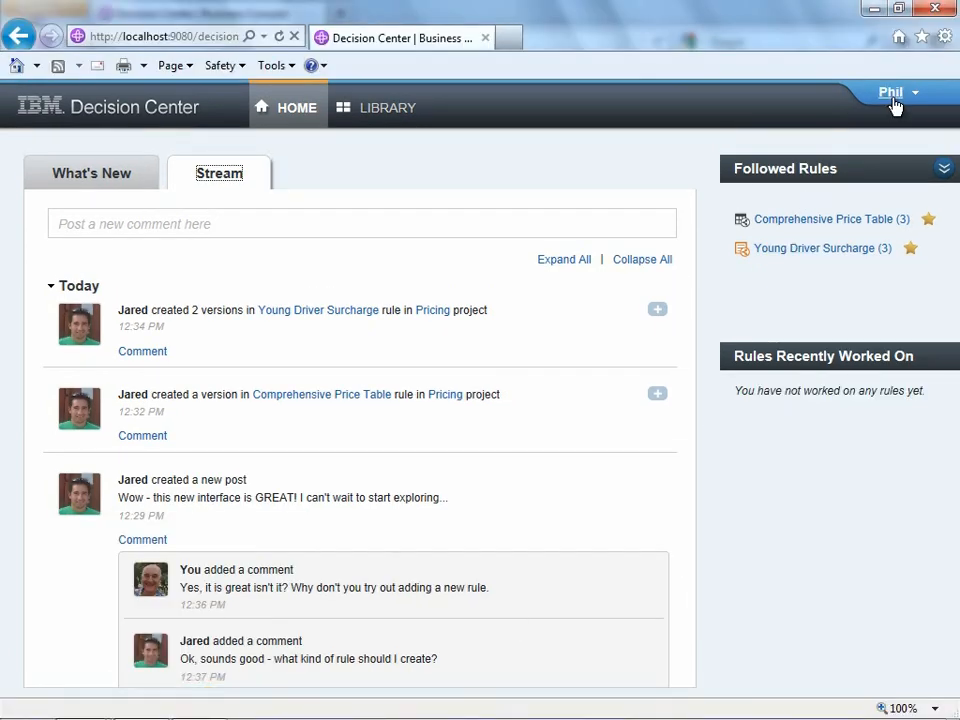
left_click(206, 659)
scroll(290, 658, "down", 1)
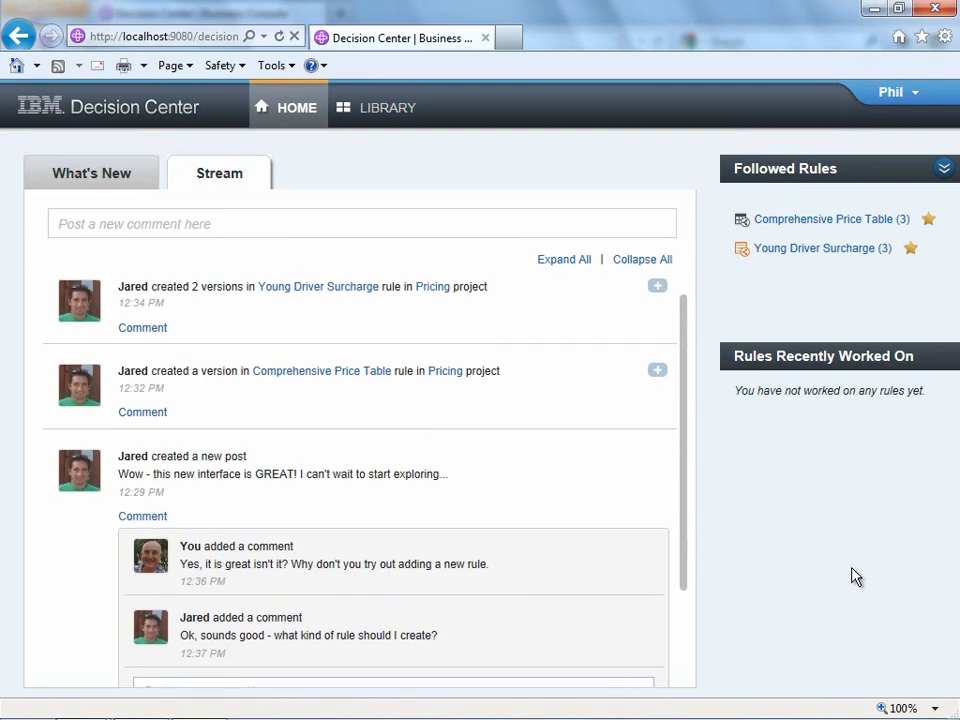
left_click_drag(686, 529, 690, 602)
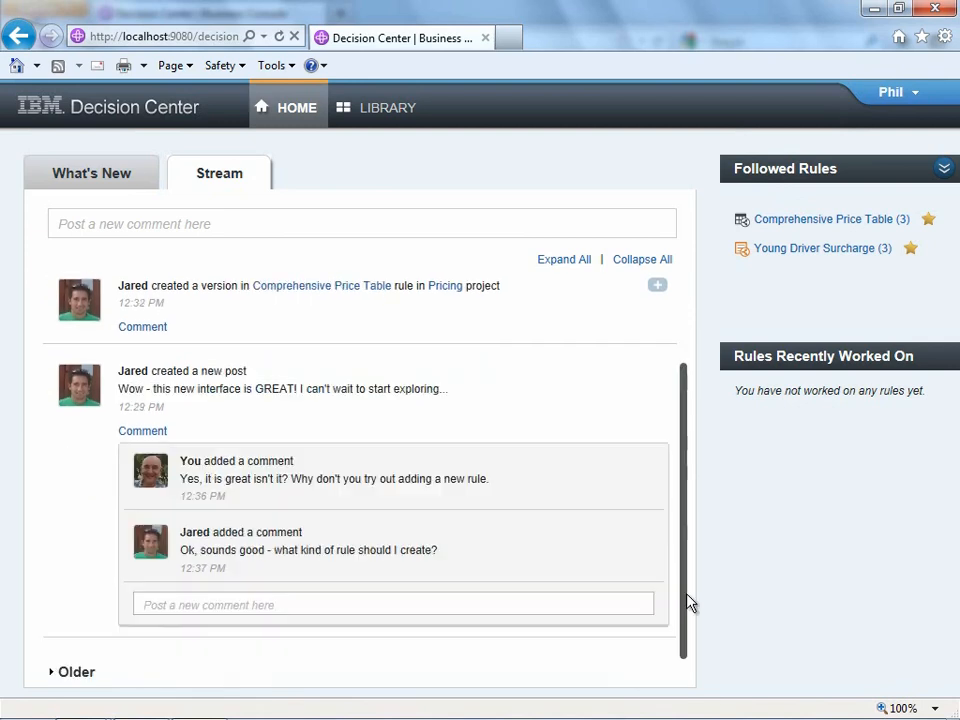
left_click(253, 603)
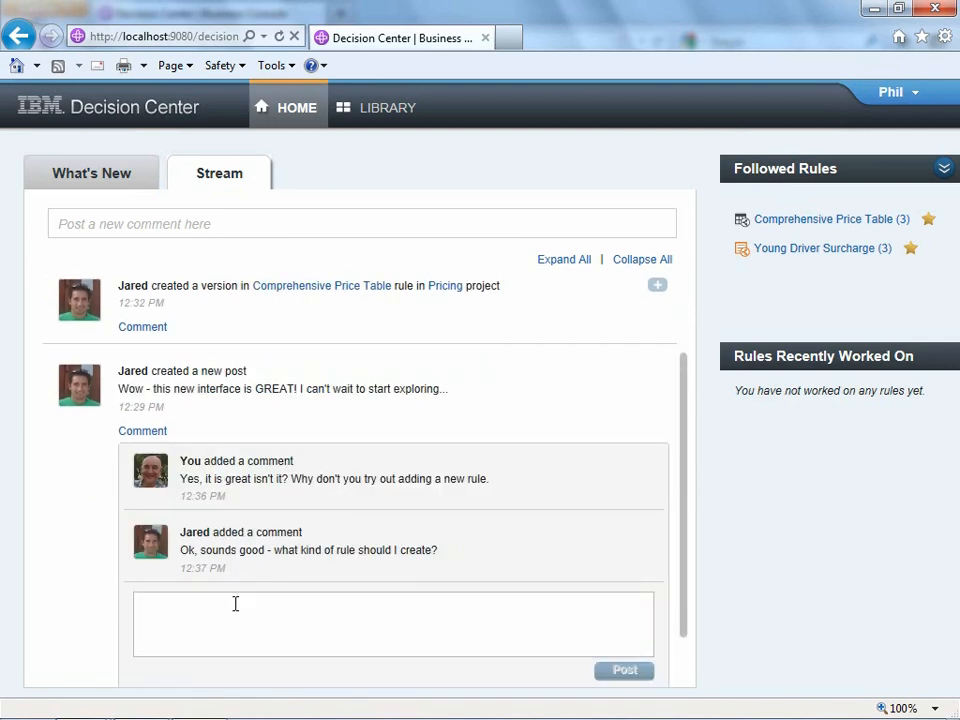
type("Let's add a ")
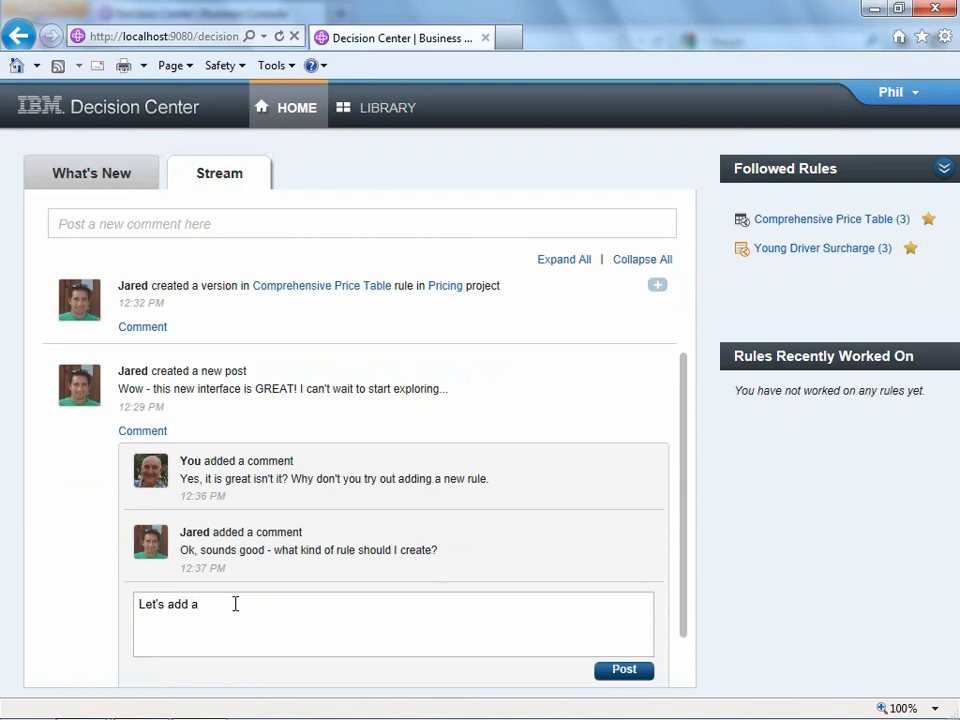
type("surcharge for sedans in NJ")
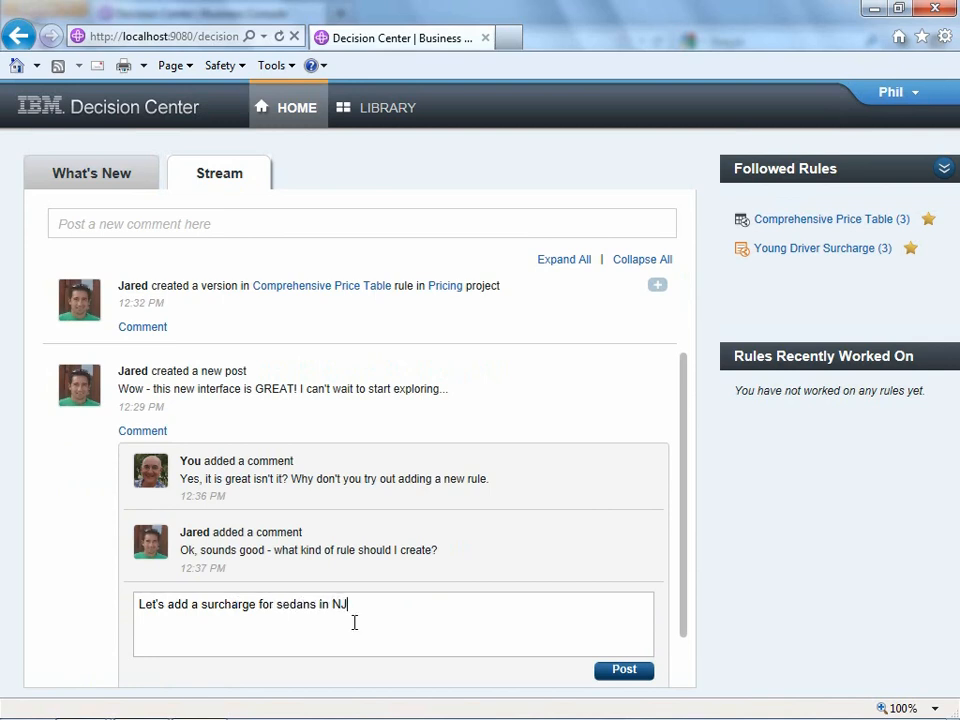
left_click(615, 672)
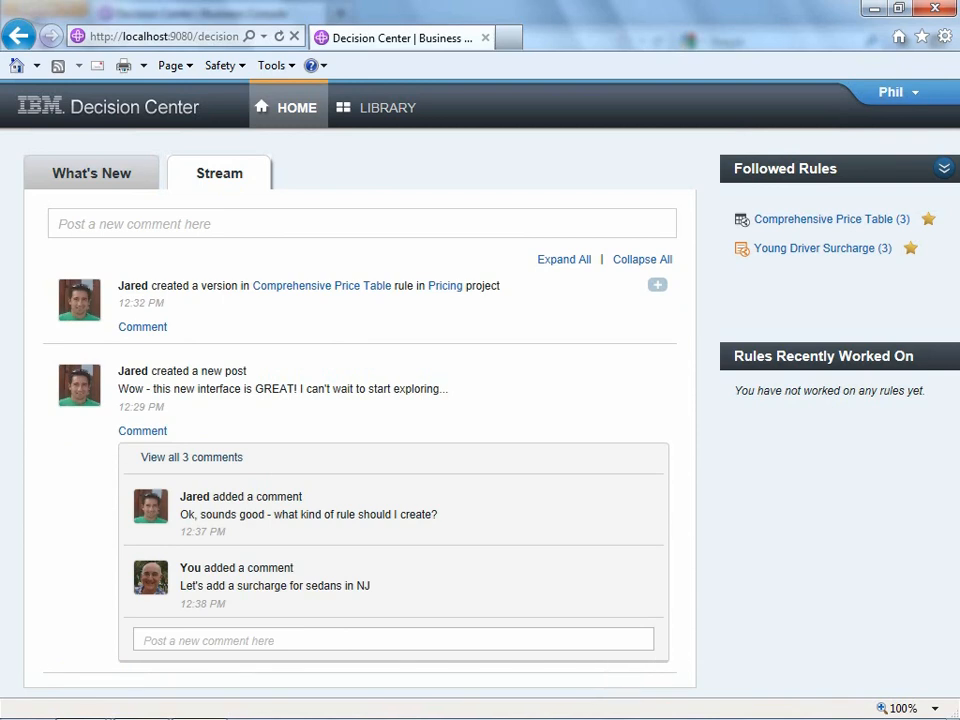
mouse_move(800, 219)
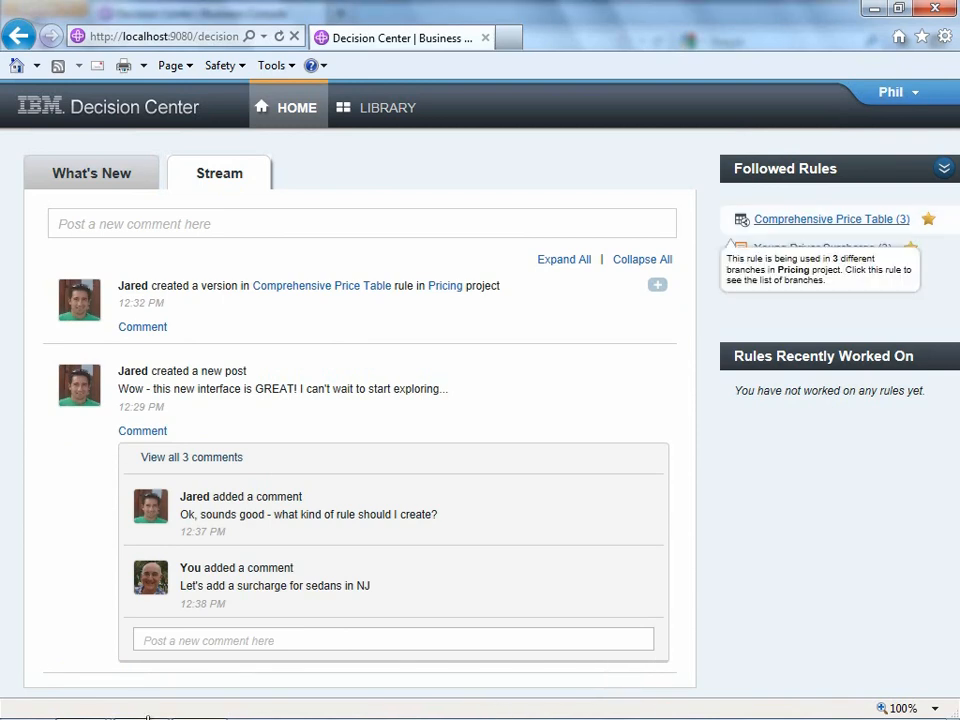
mouse_move(148, 718)
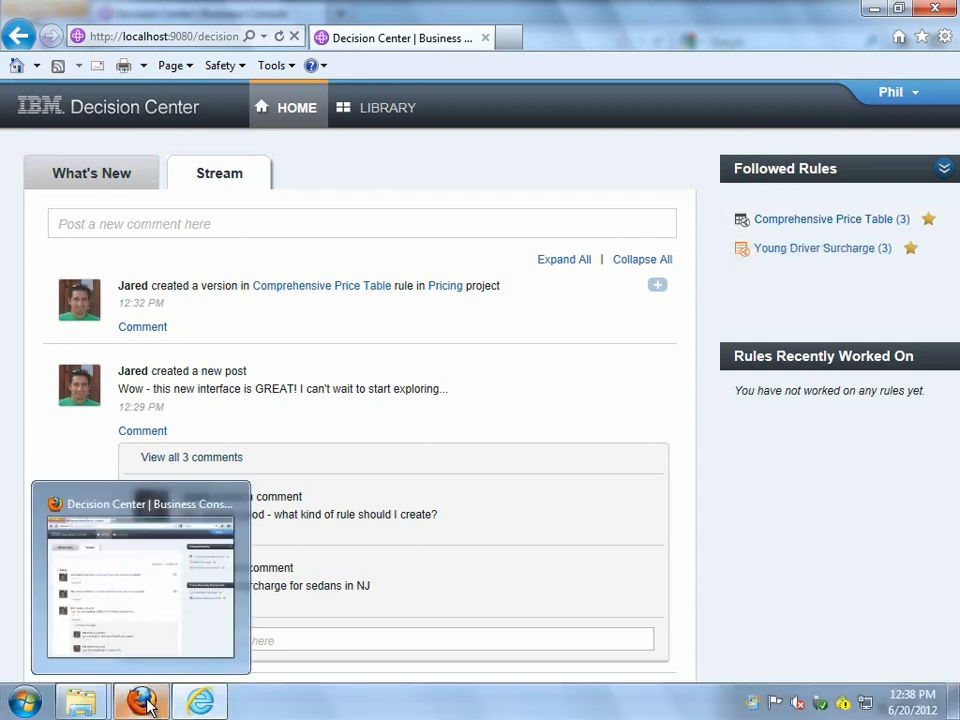
- Take a 'Version 1.1' snapshot of the Pricing project described 'Before I started adding new rules to the projec'
left_click(117, 600)
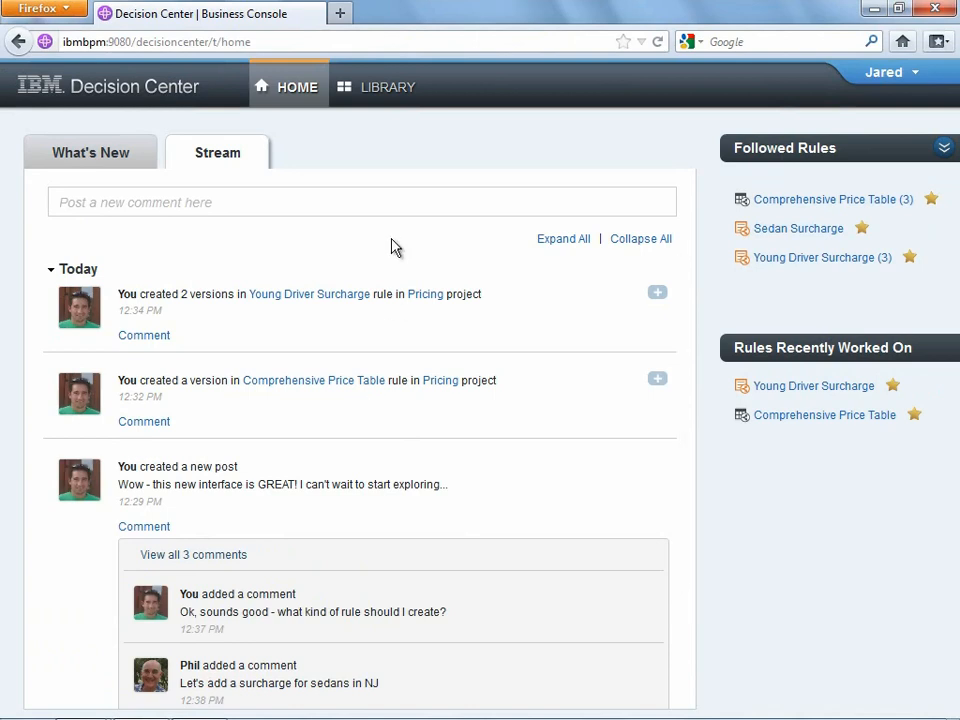
left_click(373, 90)
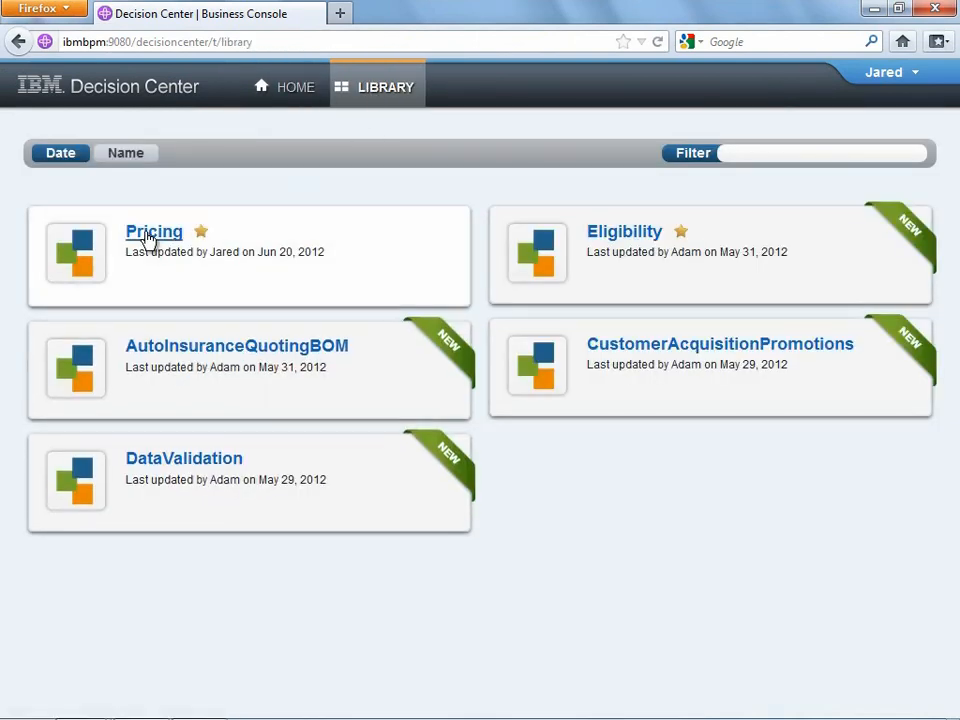
left_click(148, 238)
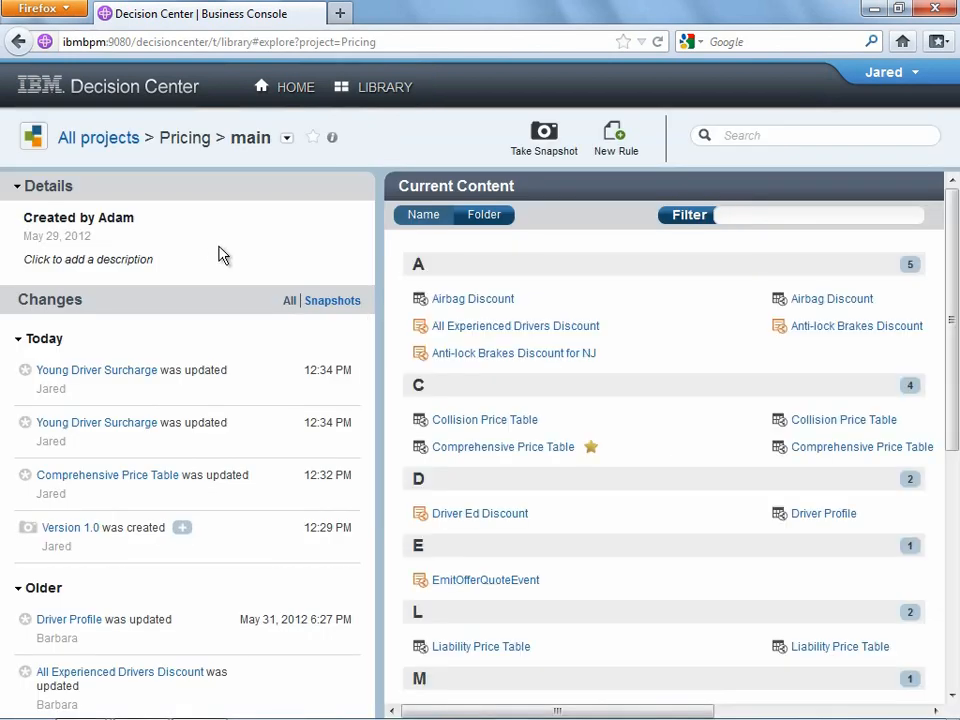
left_click(545, 134)
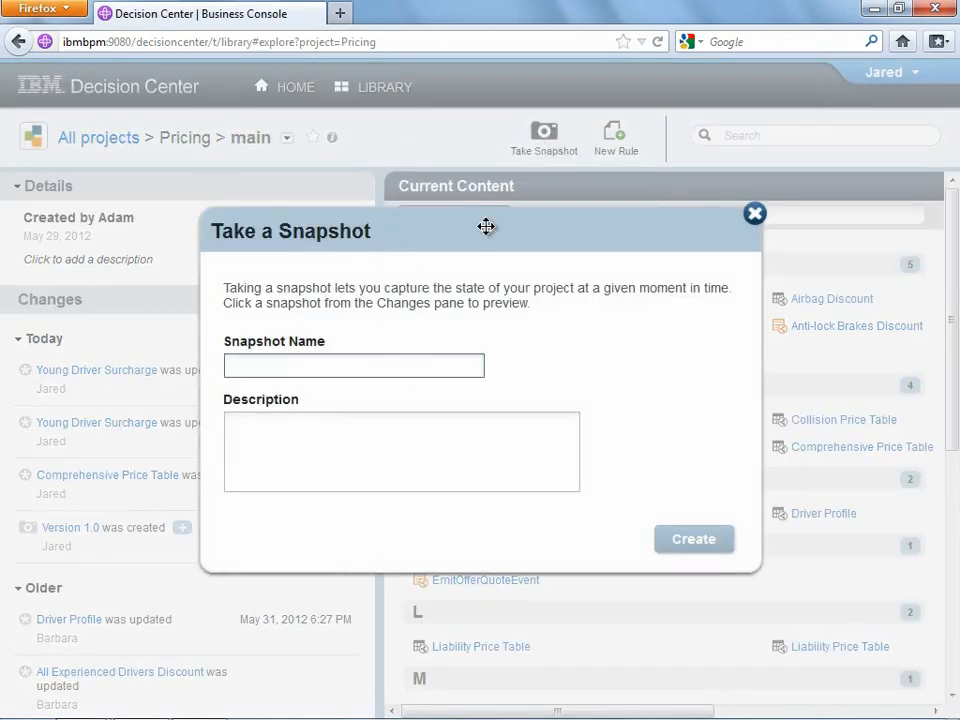
type("Version 1.1")
left_click(378, 436)
type("Before I started adding new rules to the project")
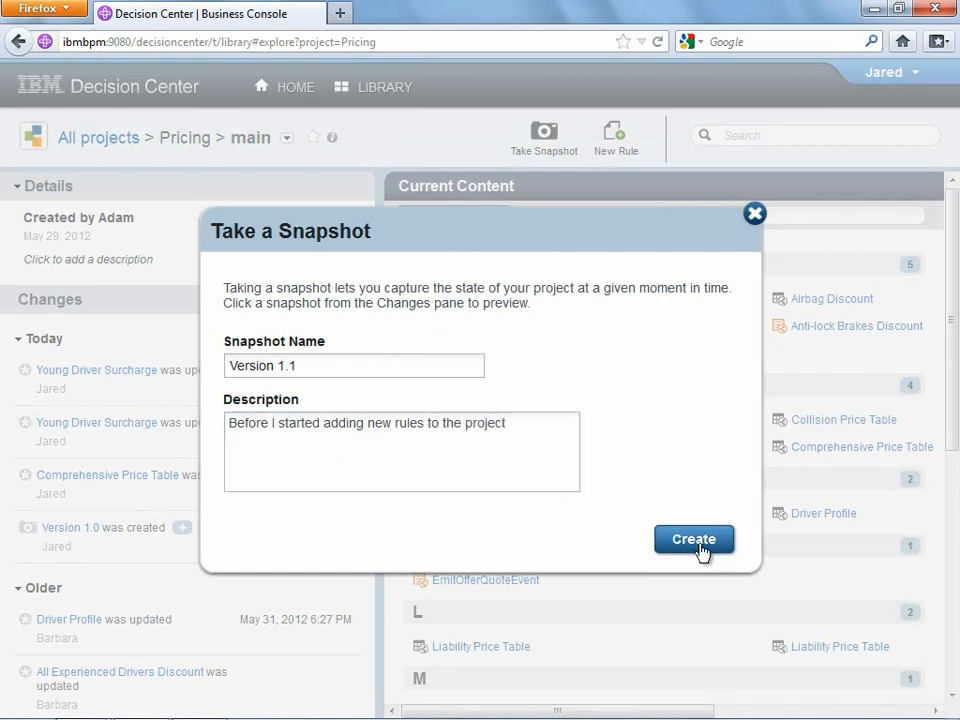
left_click(701, 547)
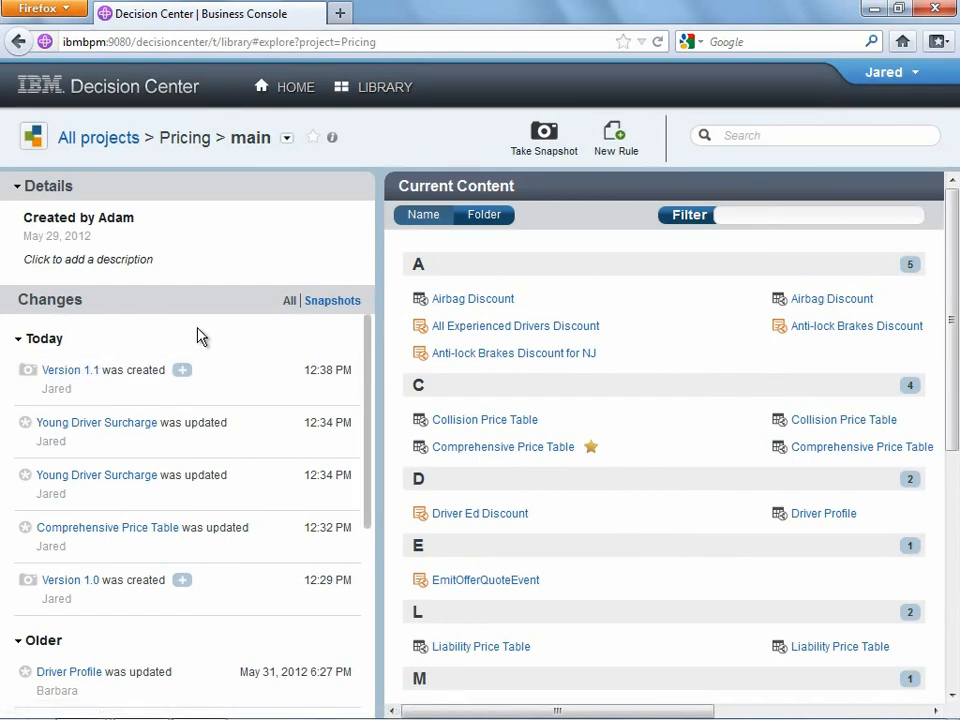
- Create a text-based rule 'Special NJ Sedan Surcharge' in /Pricing/Coverage Pricing/Surcharges
left_click(615, 137)
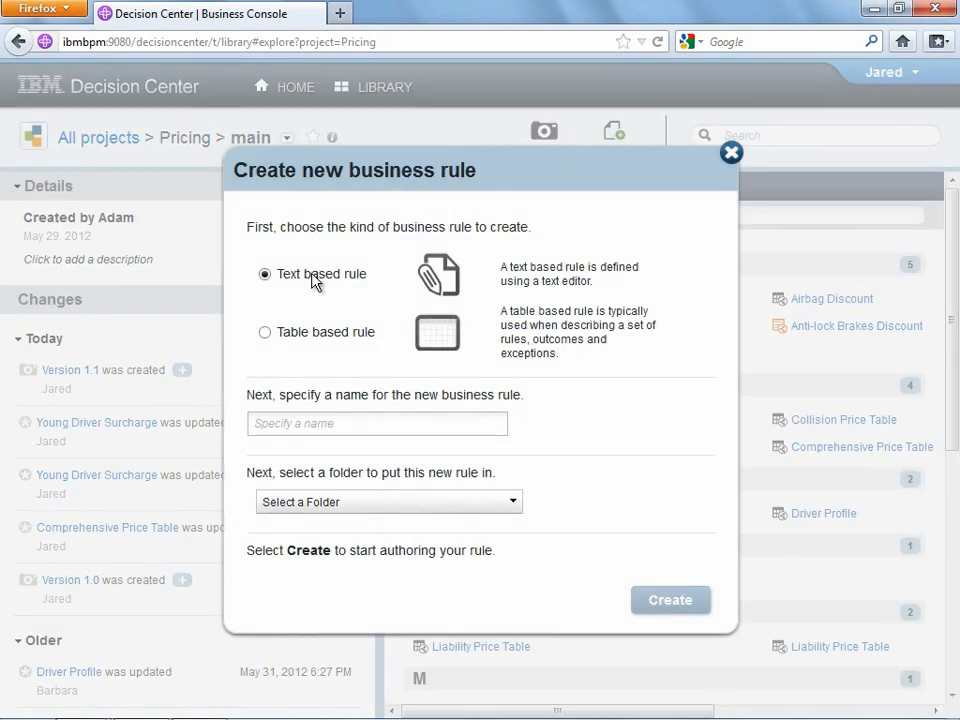
left_click(306, 420)
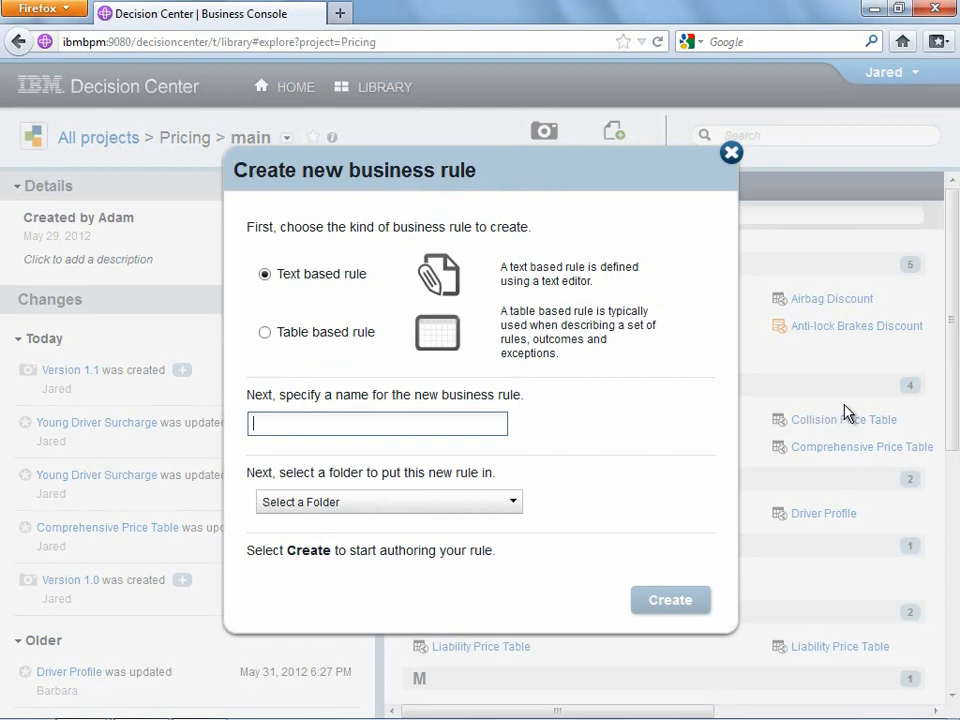
type("Special NJ Sedan Surcharge")
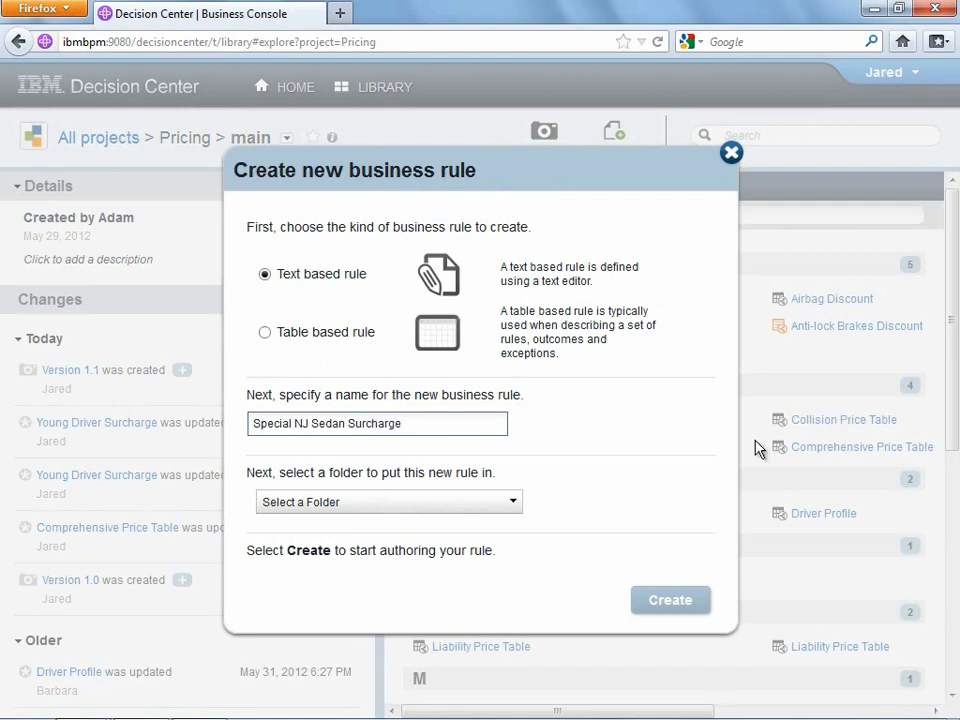
left_click(393, 505)
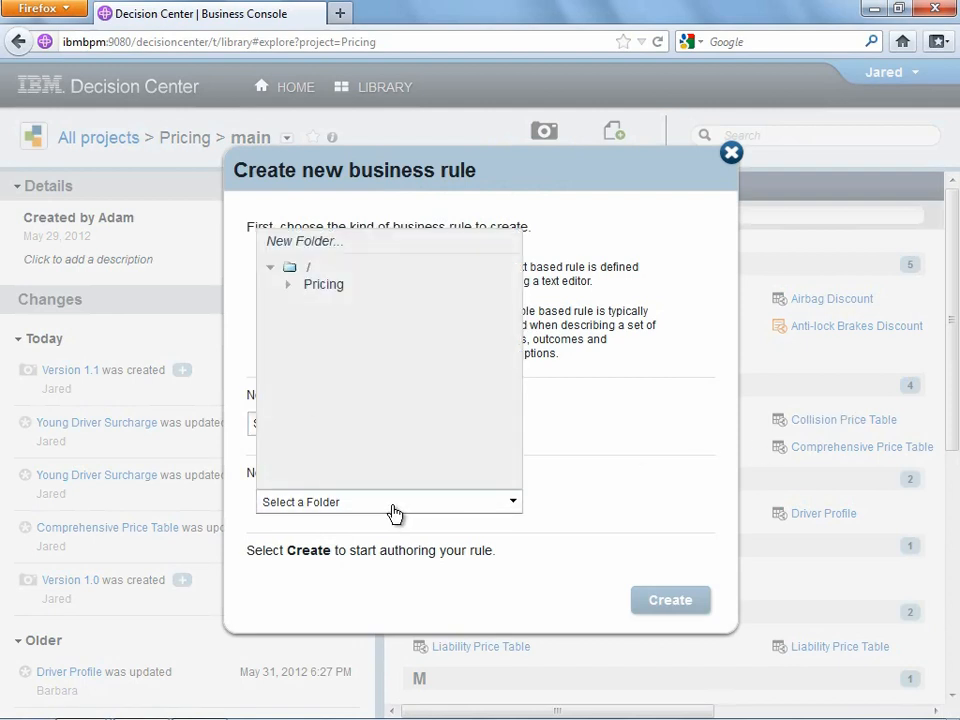
left_click(289, 286)
left_click(305, 302)
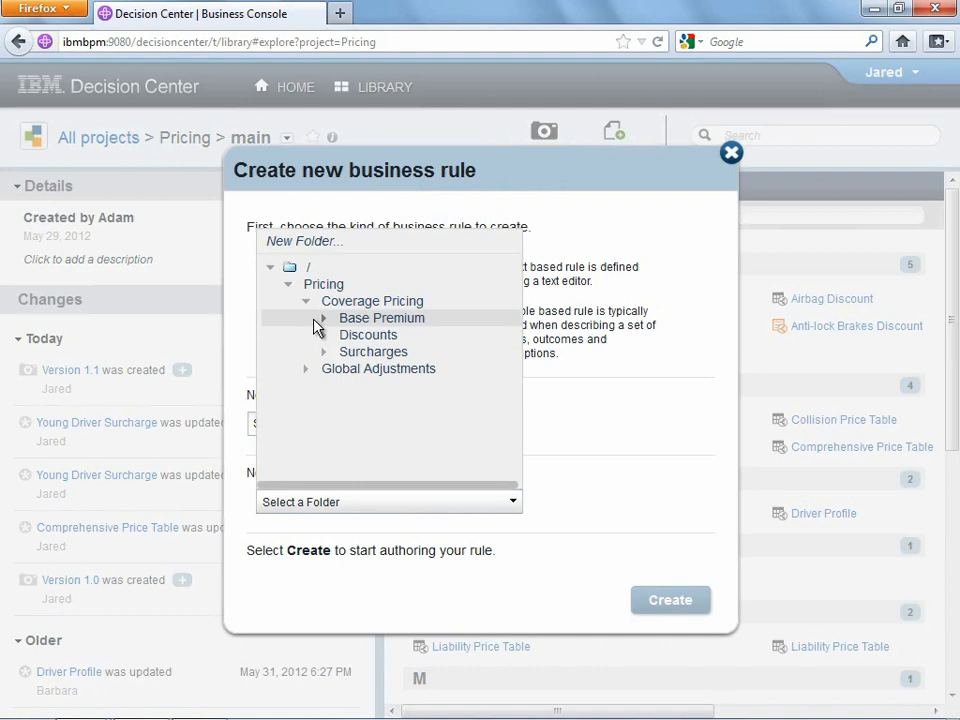
left_click(368, 353)
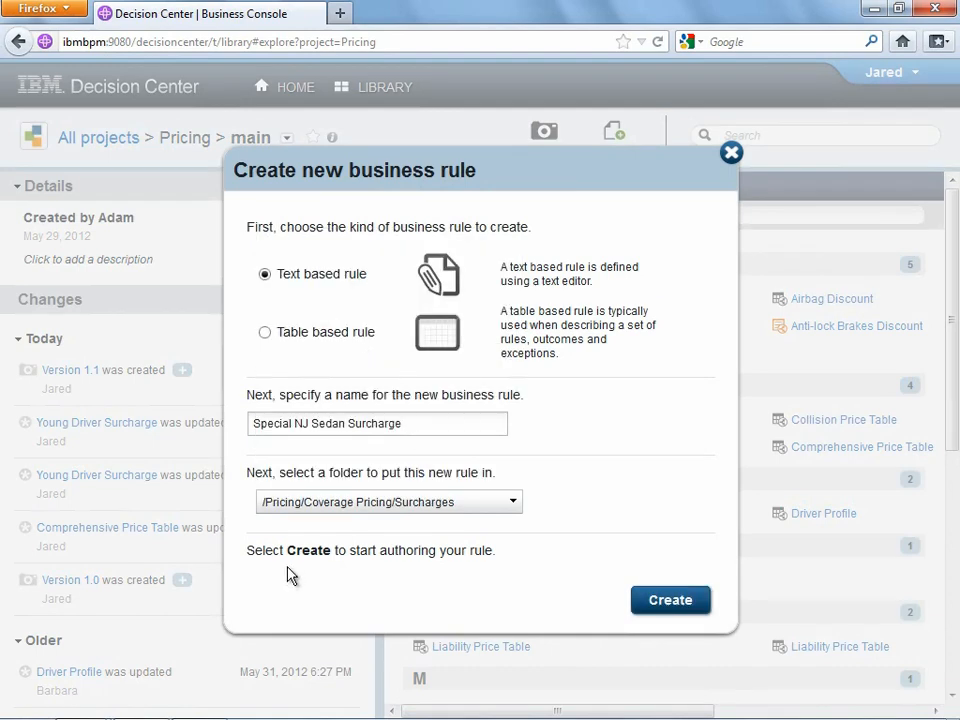
left_click(676, 600)
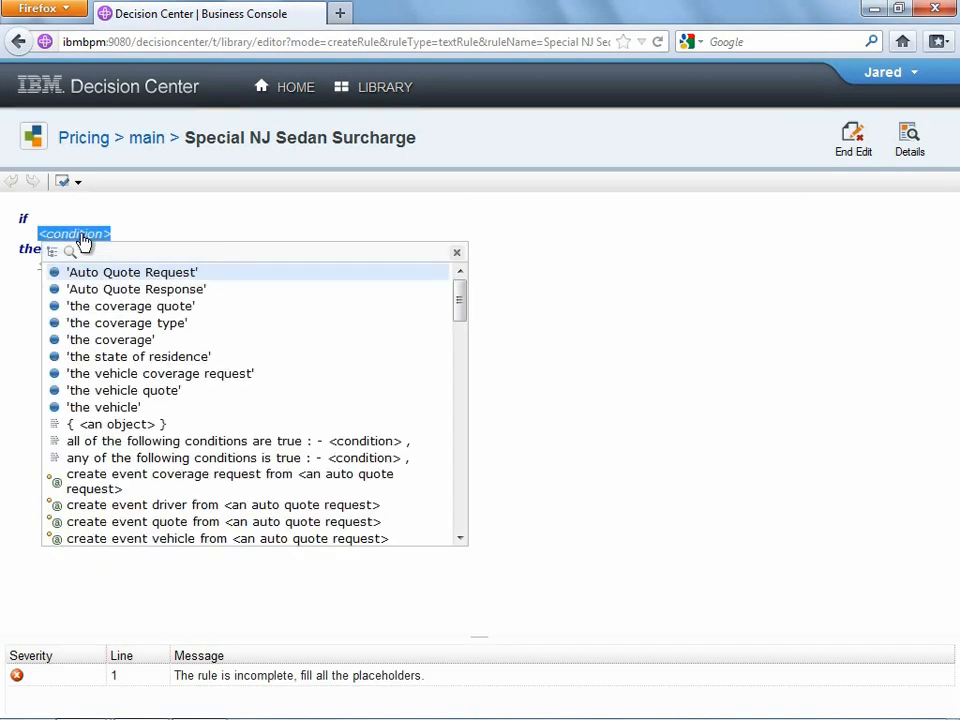
- Set the rule condition to: the driver's state of residence is NJ
scroll(190, 400, "down", 5)
scroll(214, 412, "down", 8)
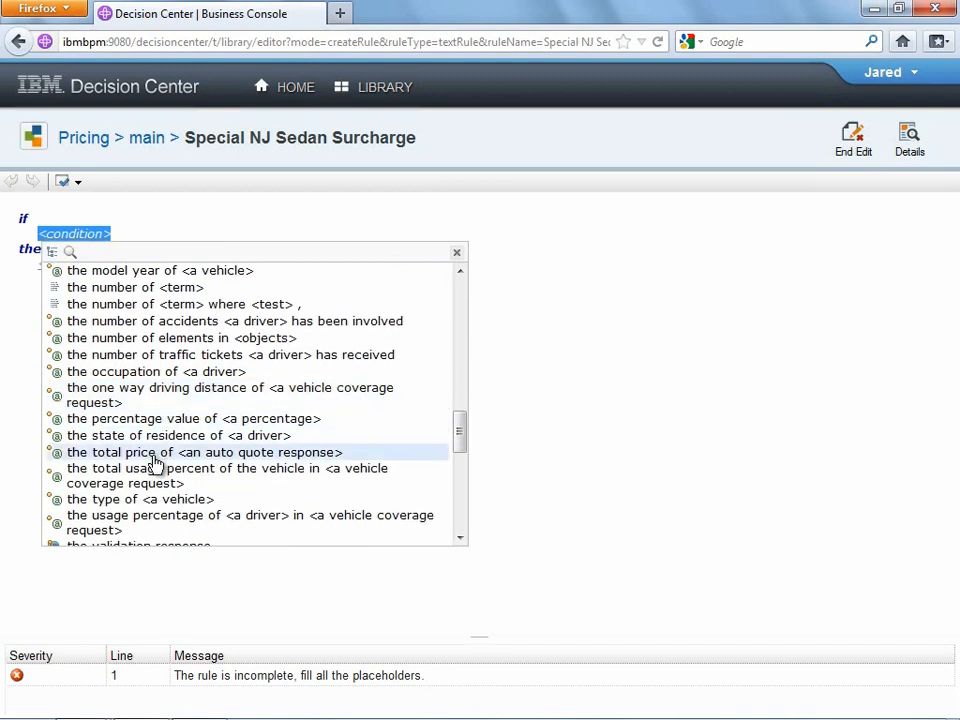
scroll(160, 476, "down", 5)
scroll(185, 458, "up", 3)
scroll(185, 458, "up", 2)
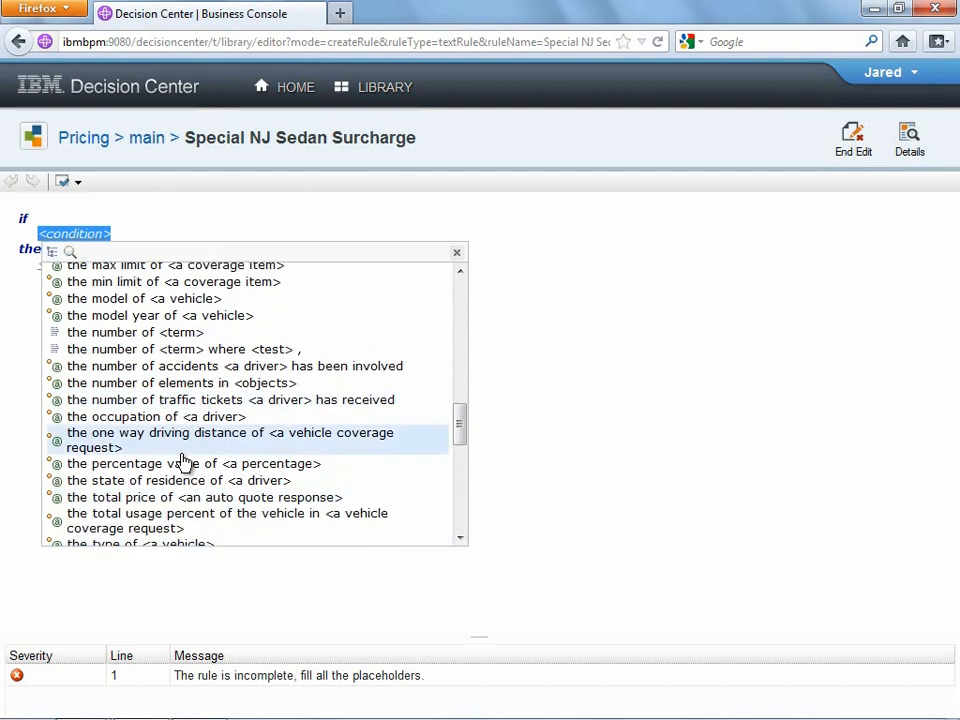
left_click(170, 487)
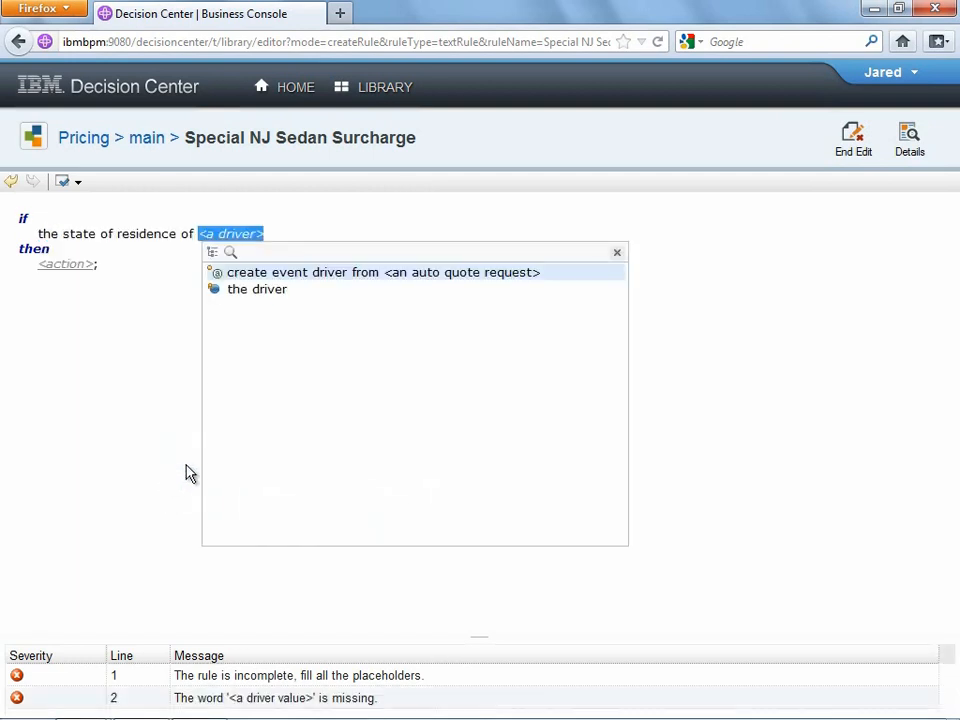
left_click(252, 292)
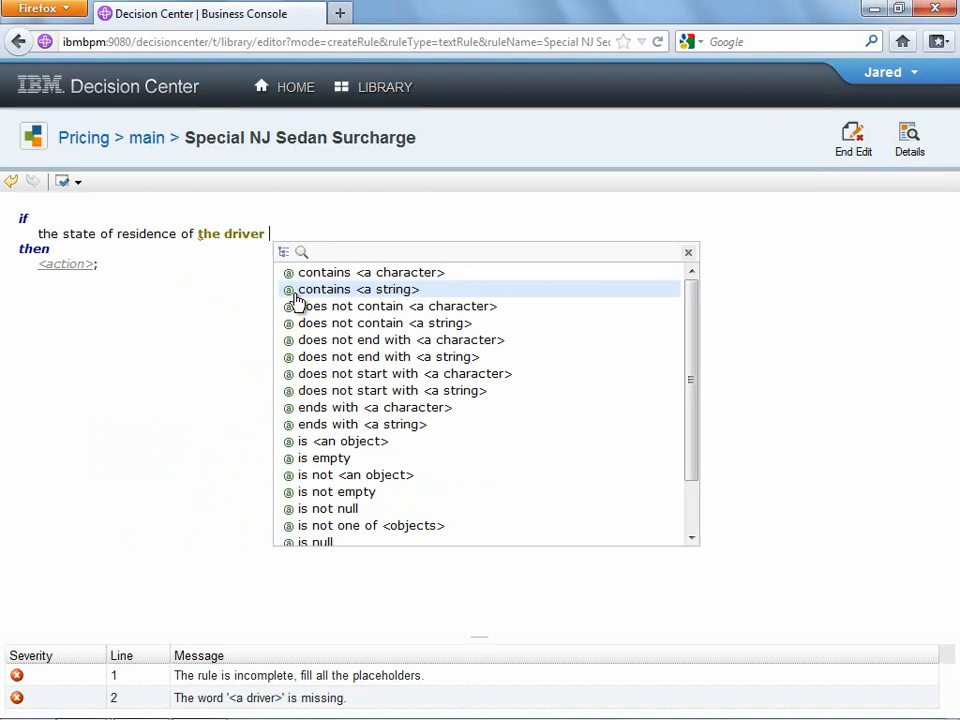
type("is")
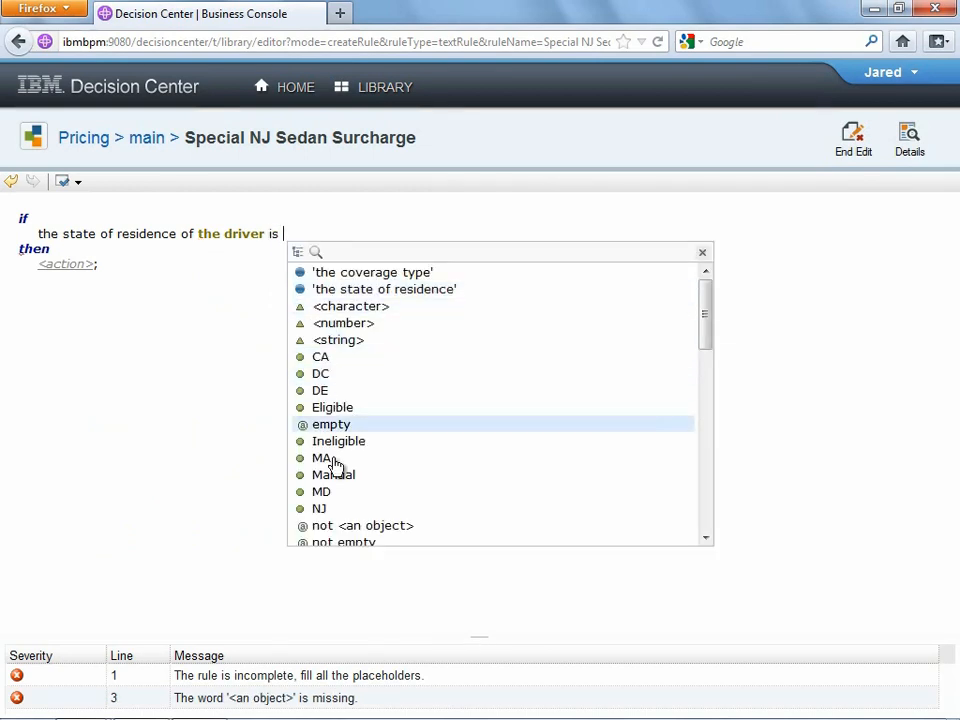
left_click(318, 508)
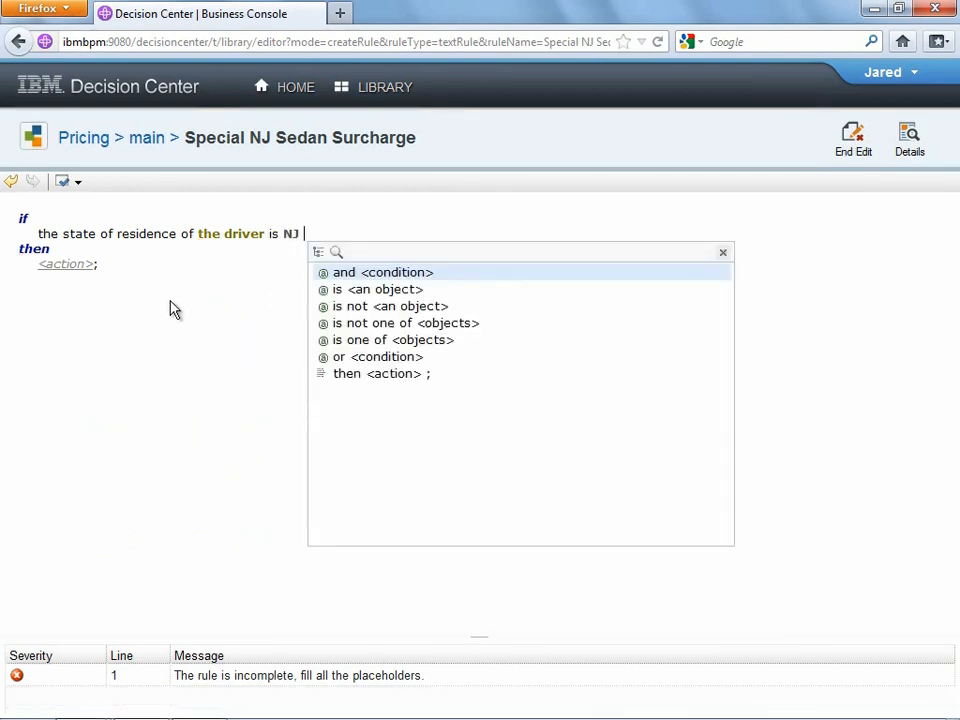
- Set the action to add a $20 surcharge to the coverage quote with reason 'Special NJ Sedan Surcharge'
left_click(68, 266)
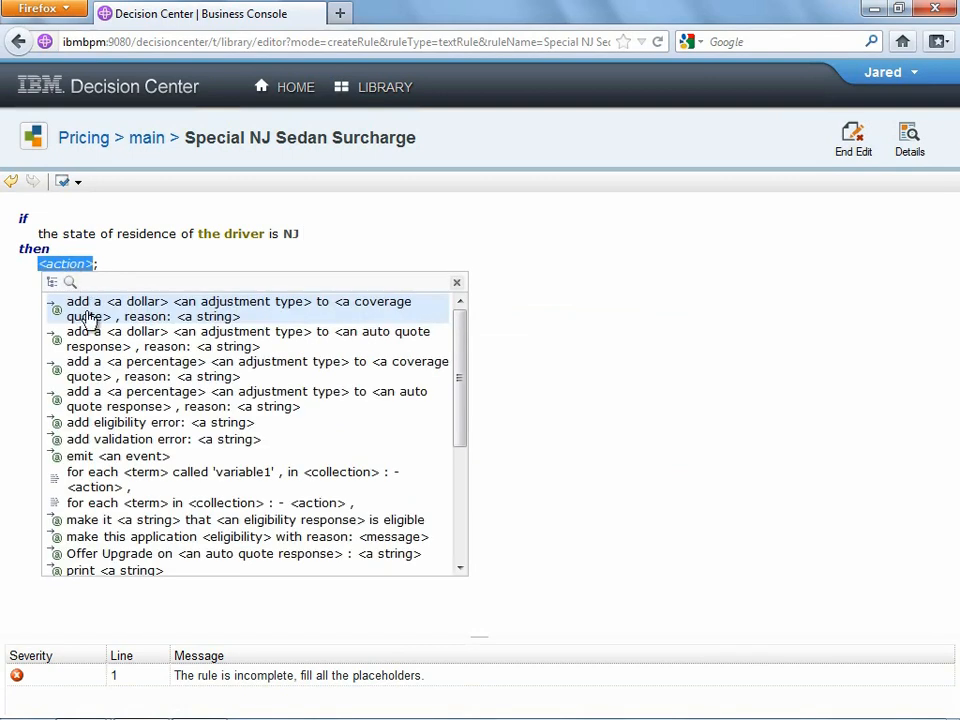
left_click(90, 318)
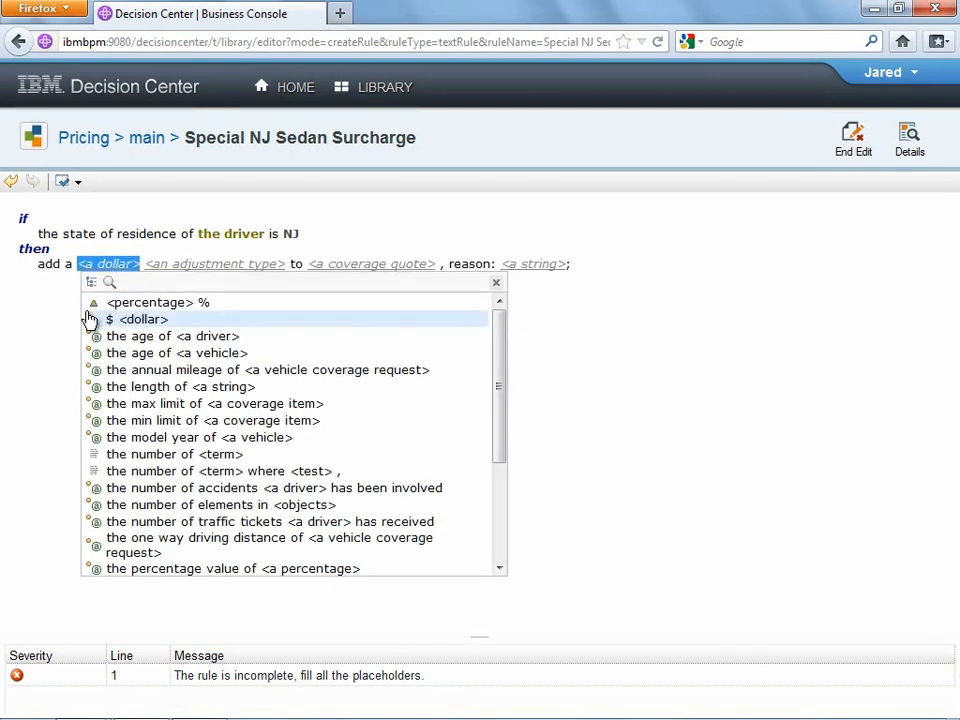
left_click(145, 320)
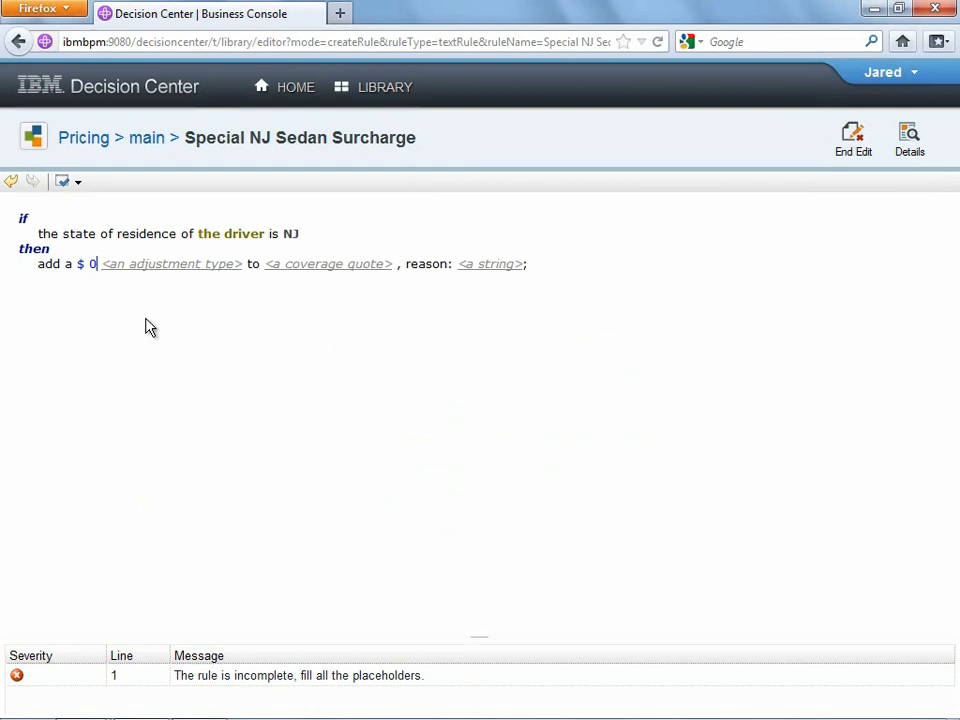
key("BackSpace")
type("20")
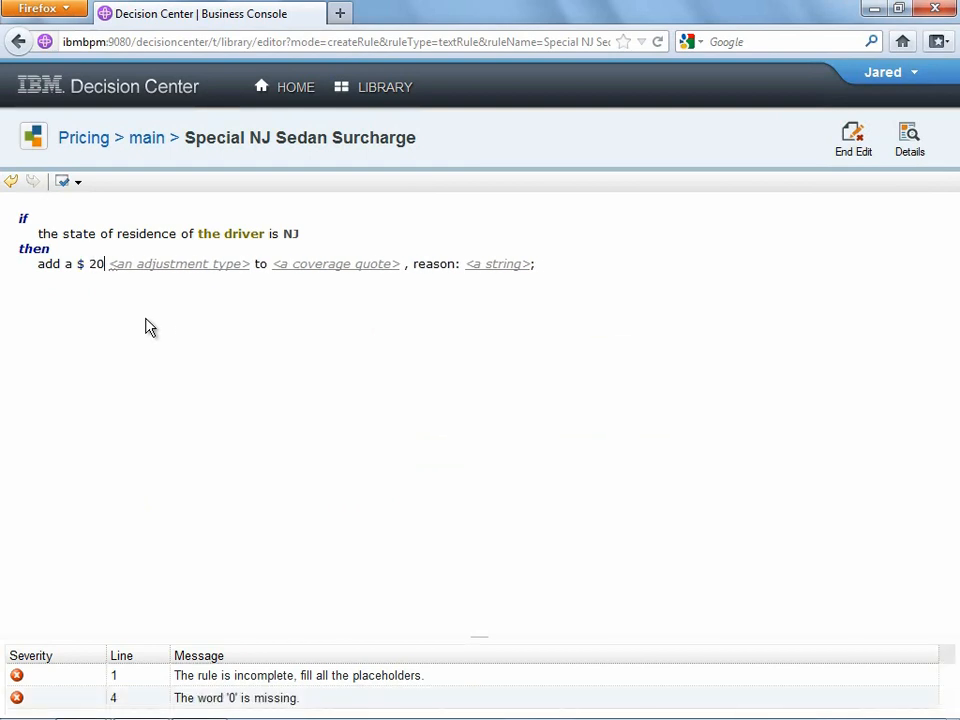
left_click(177, 264)
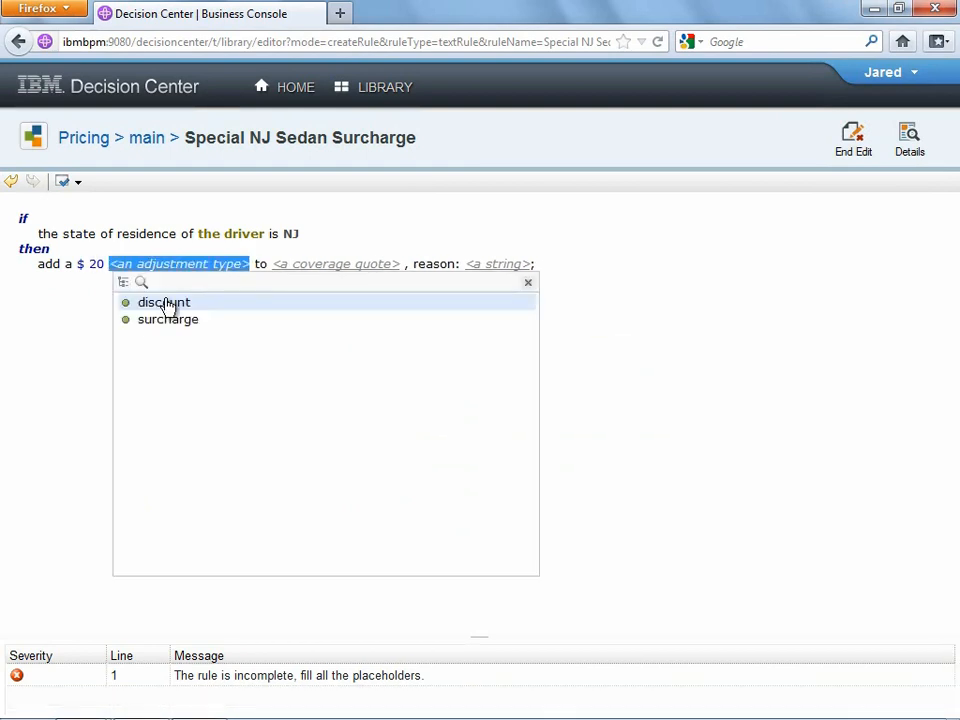
left_click(163, 320)
left_click(261, 266)
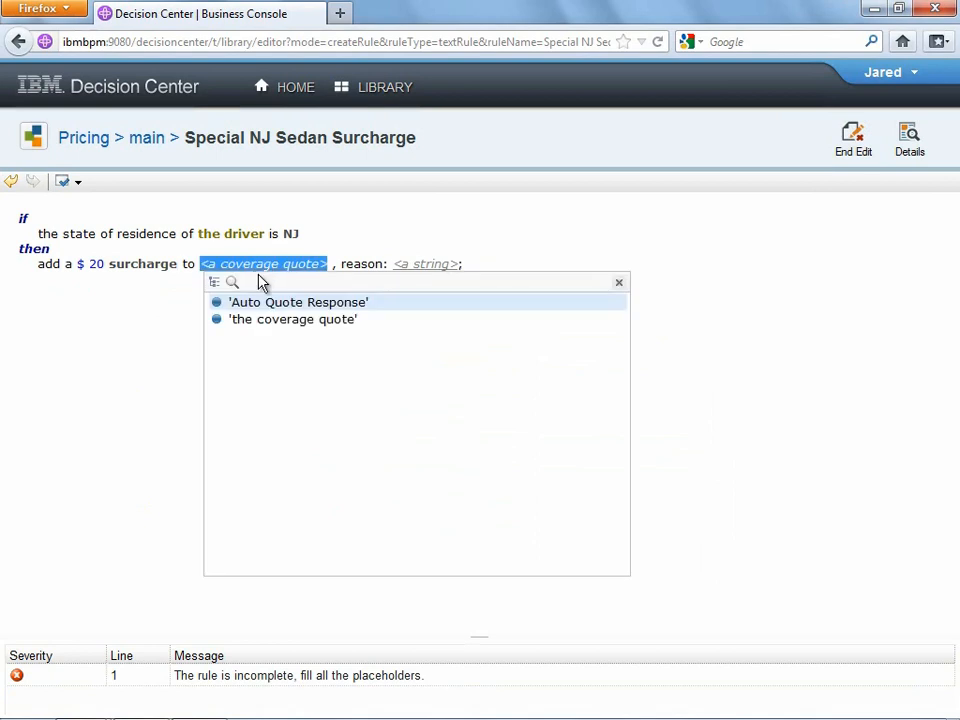
left_click(277, 320)
left_click(430, 266)
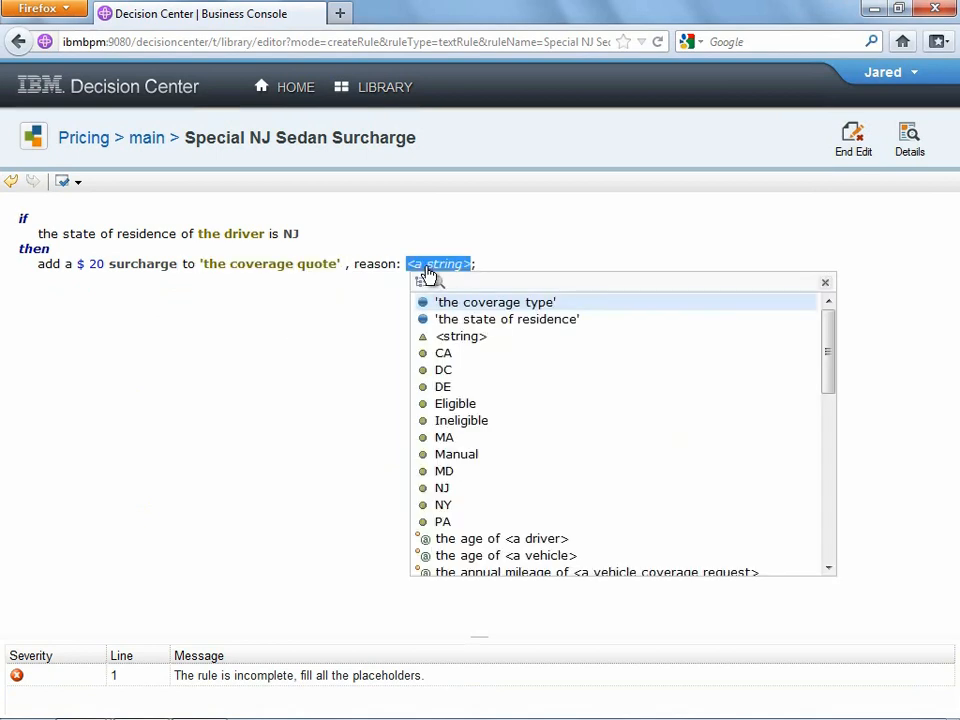
left_click(443, 338)
type("Special ")
type("NJ Sedan Surcha")
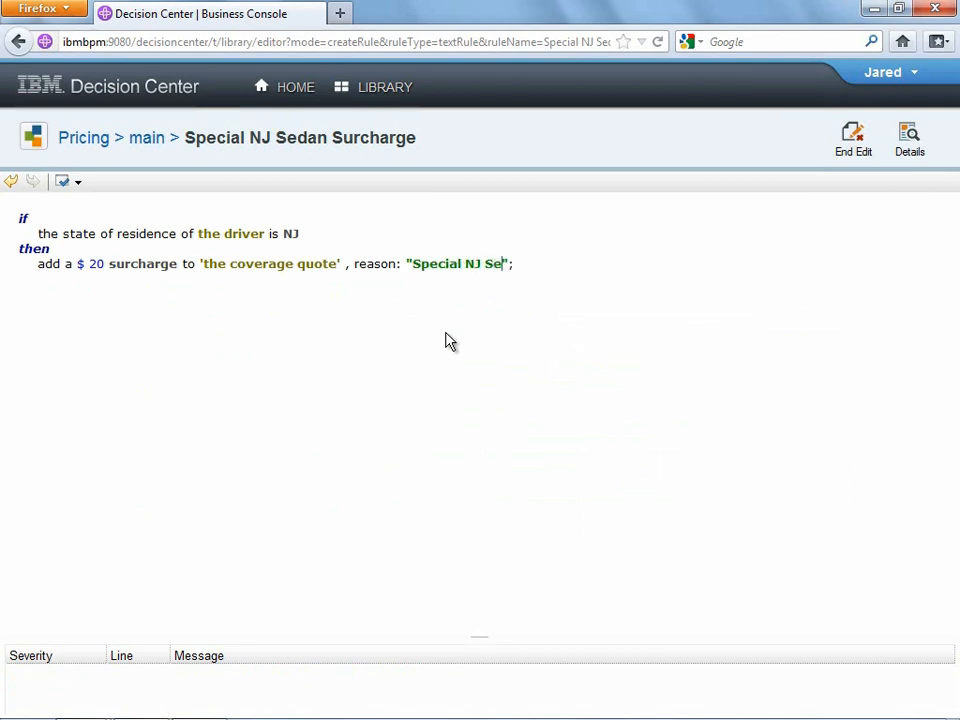
type("rge")
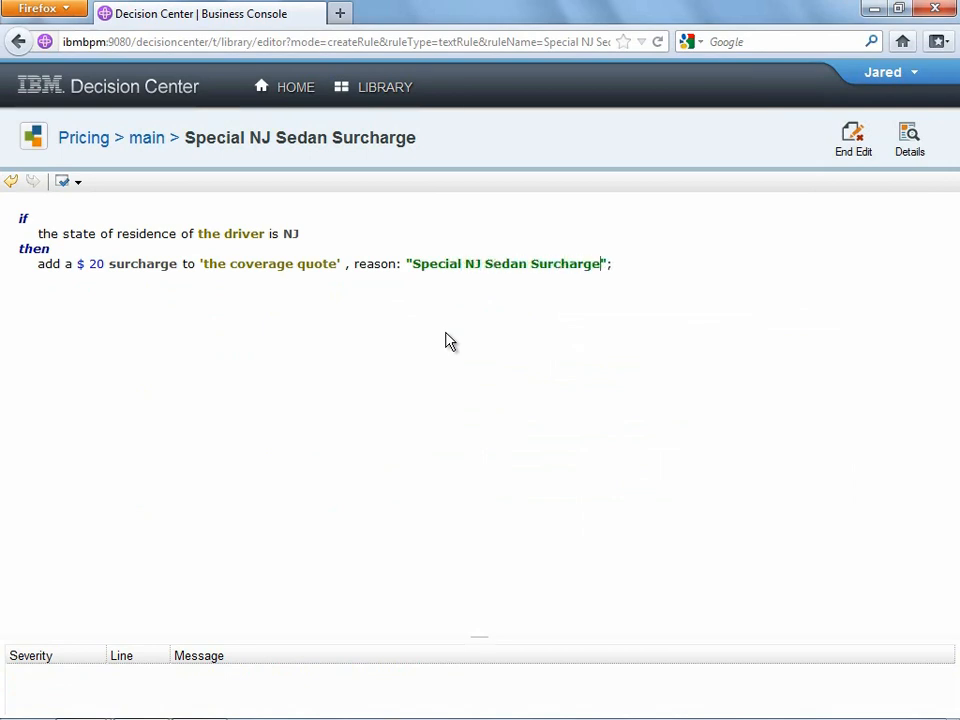
- Save the rule as v1.0 with a comment noting the new NJ surcharge was created at the second user's request
left_click(851, 148)
type("Create")
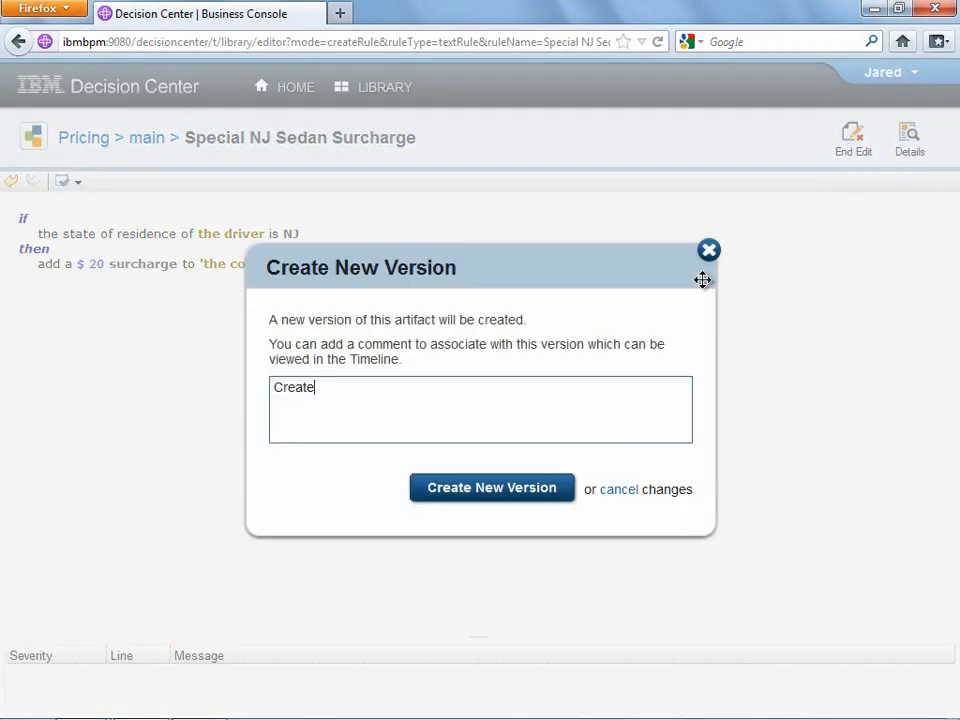
type("d a new surcharge for ")
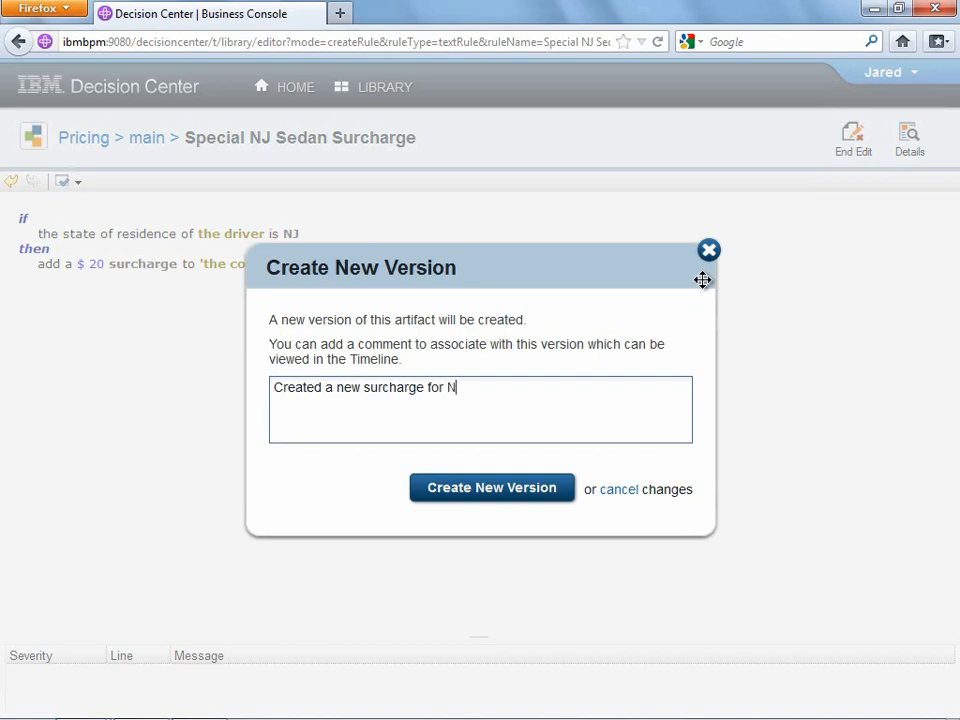
type("NJ drivers per Phil's request")
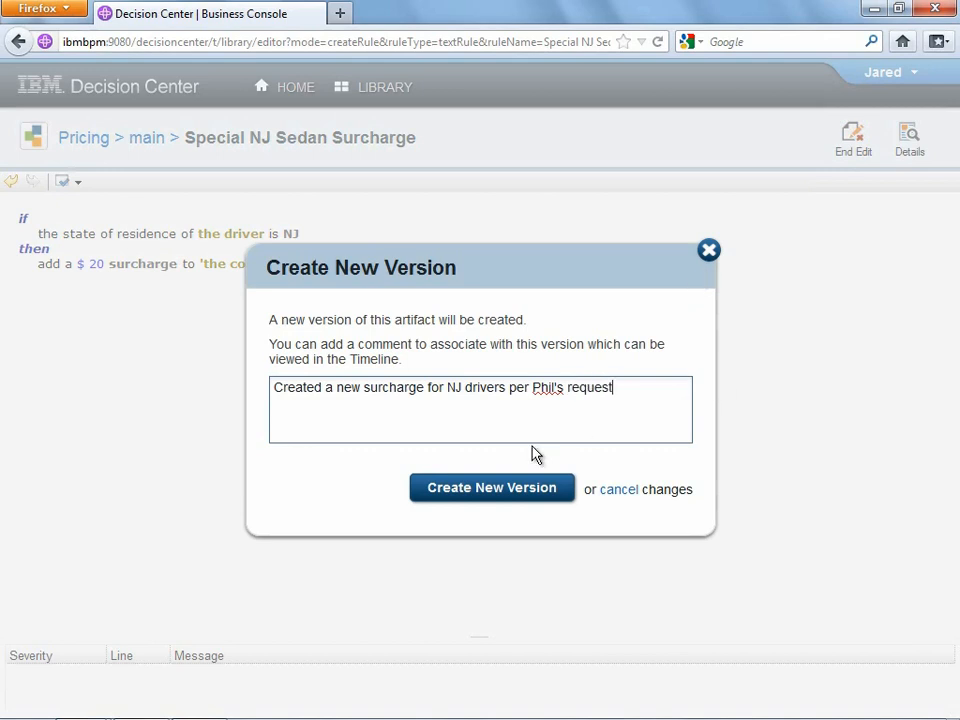
left_click(495, 489)
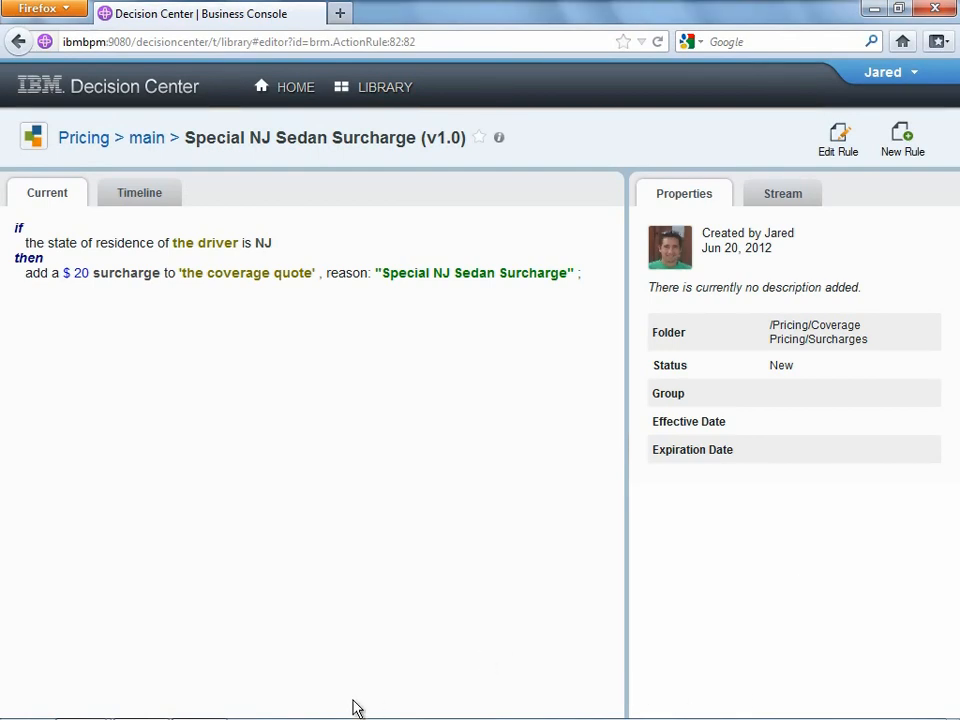
mouse_move(203, 705)
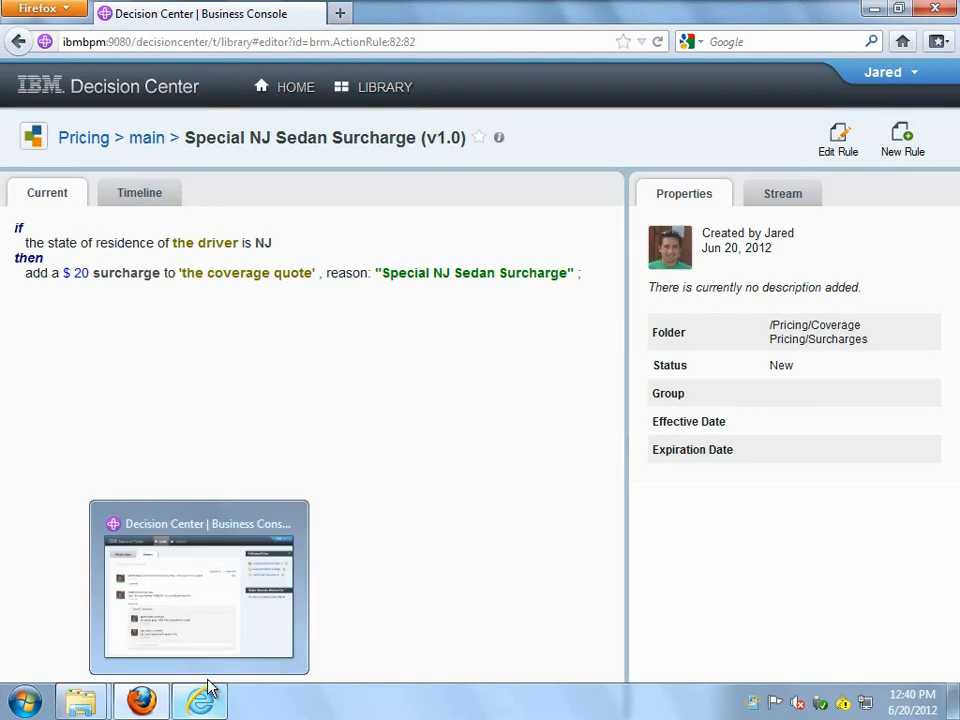
- As the reviewer, comment 'Looks about half right - you forgot to add "sedans"' on the Special NJ Sedan Surcharge stream
left_click(211, 612)
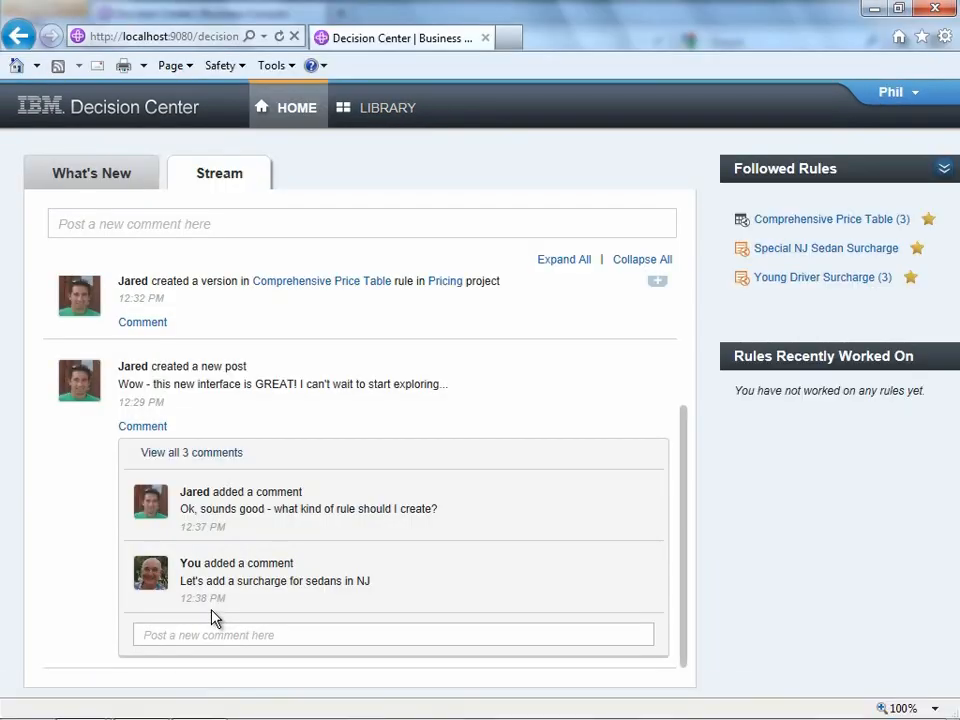
left_click_drag(686, 578, 692, 292)
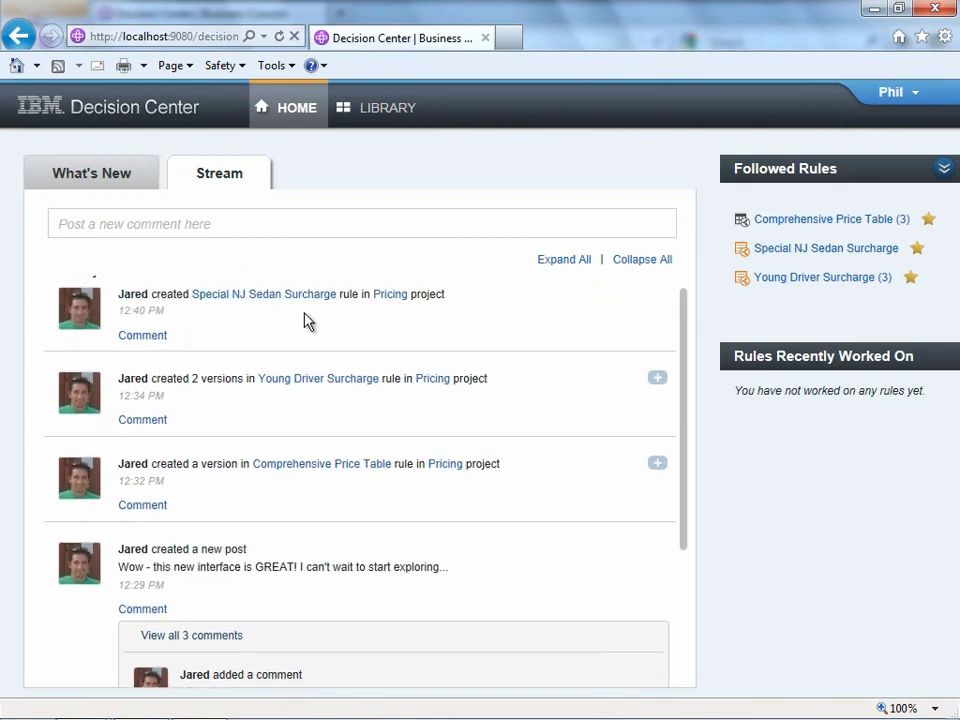
left_click(255, 297)
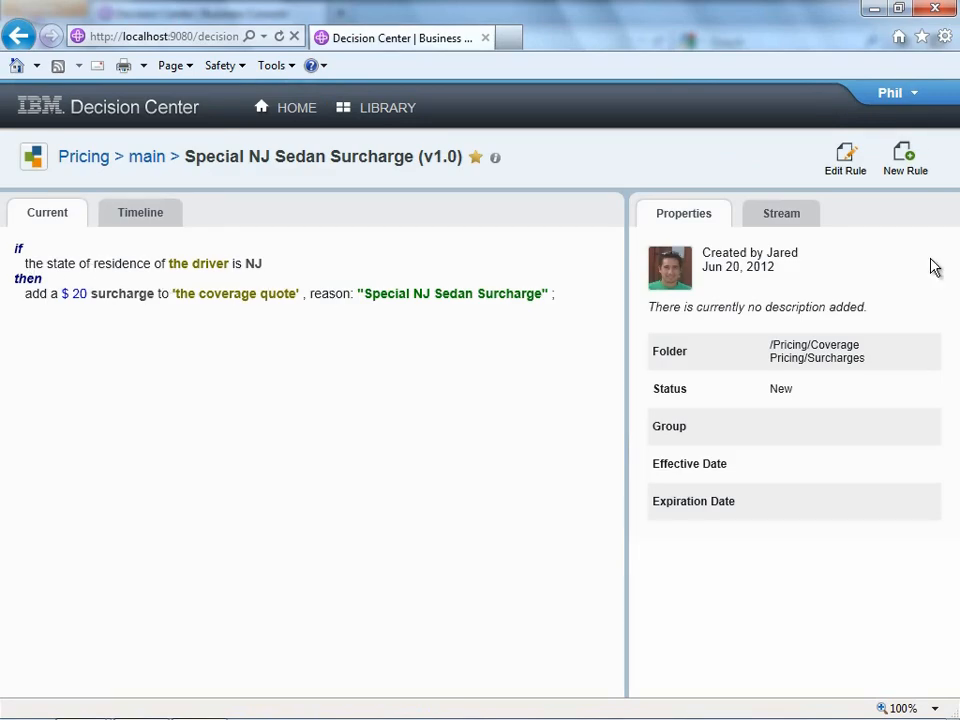
left_click(778, 222)
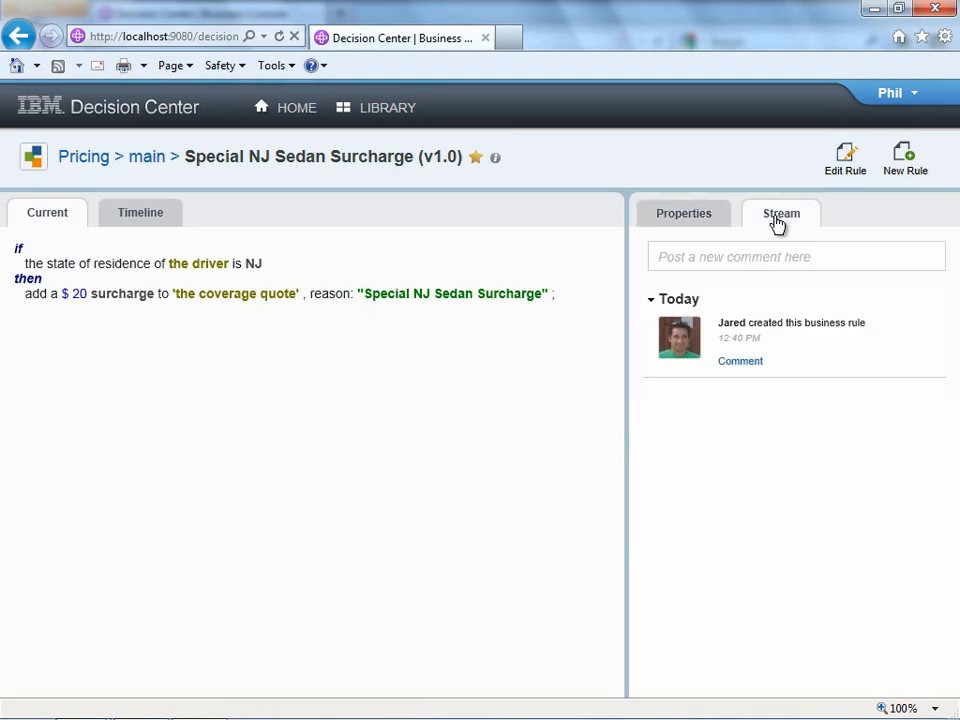
left_click(750, 364)
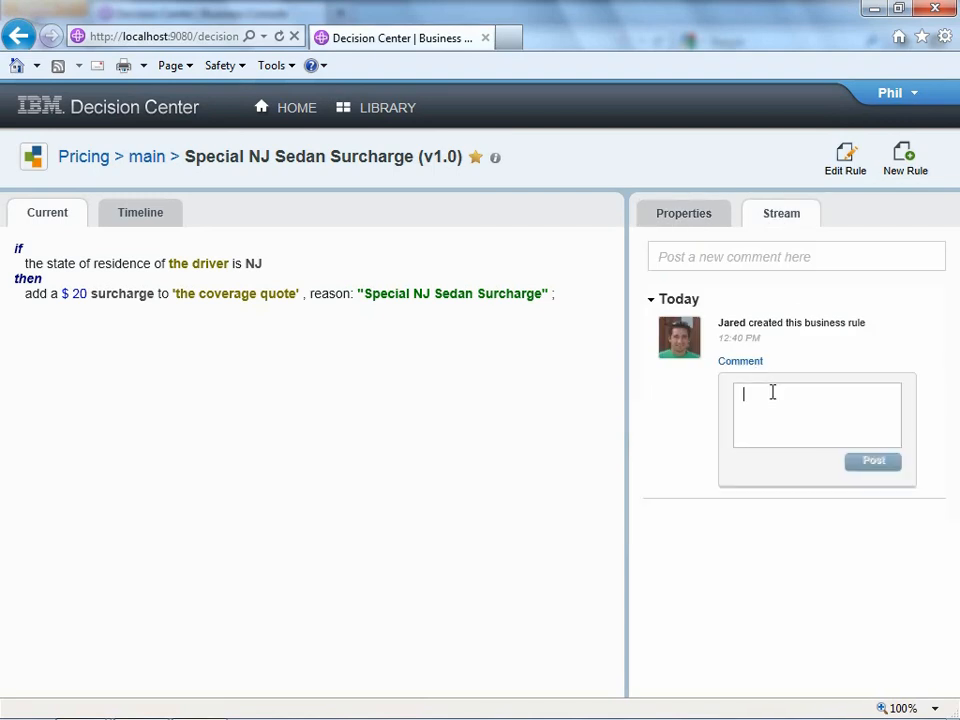
type("Looks about half right - you forg")
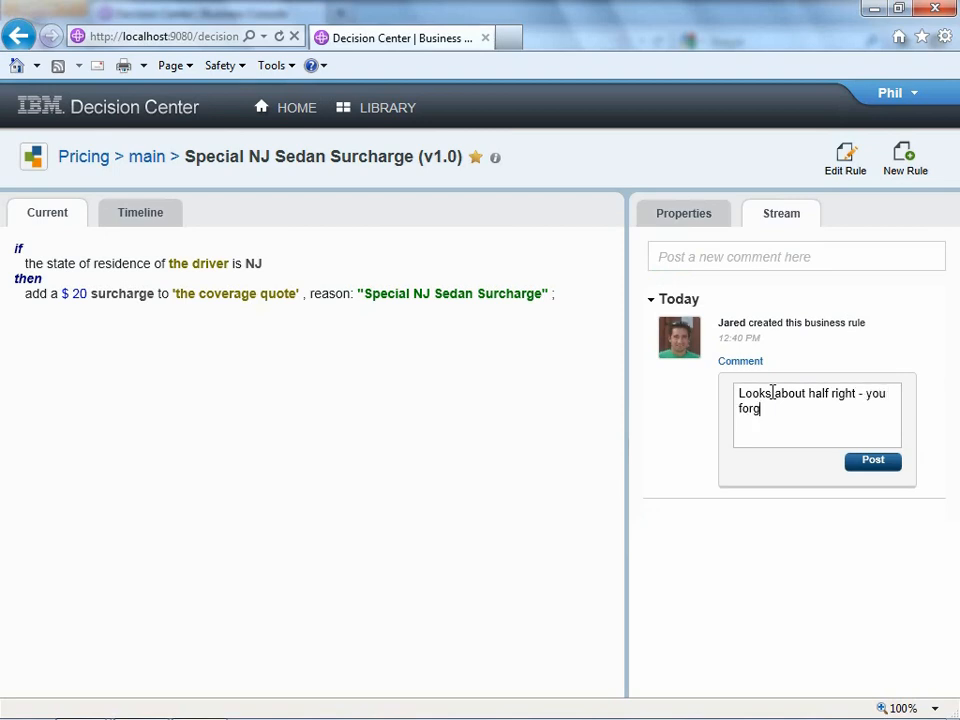
type("ot to add \"sedans")
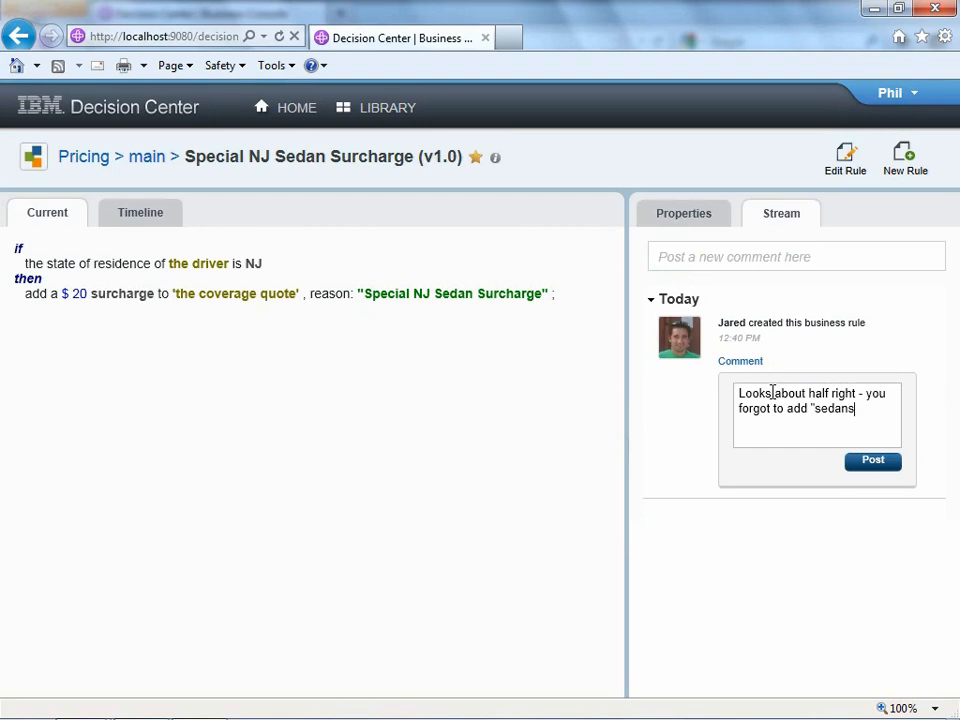
left_click(877, 462)
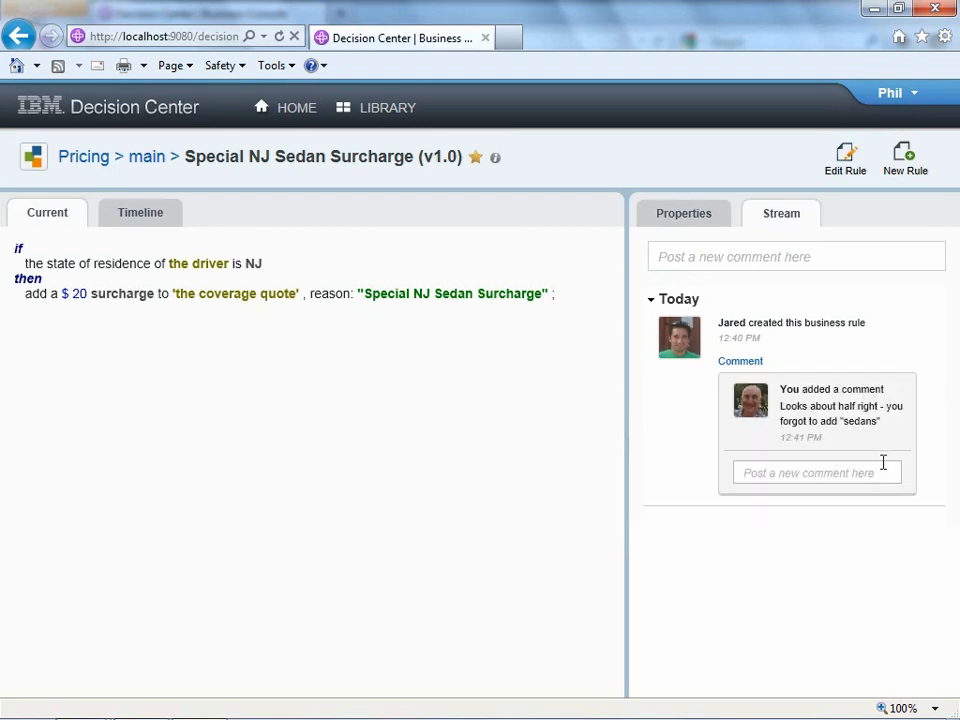
mouse_move(145, 705)
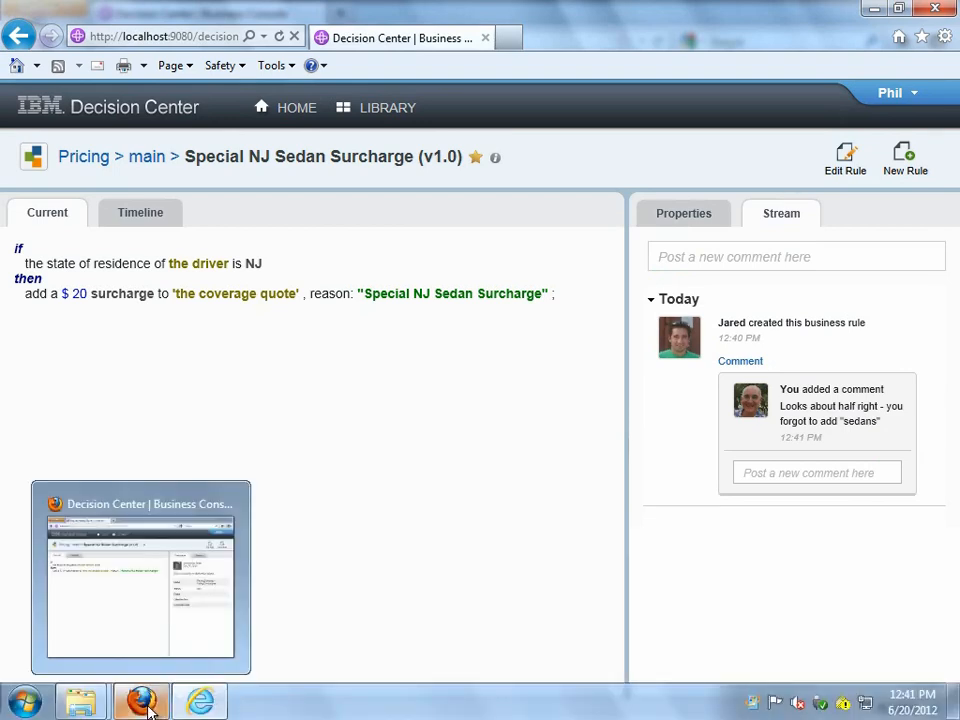
- As the author, reply 'Oops! I will fix that now...' from the home stream, then open the Special NJ Sedan Surcharge rule
left_click(139, 622)
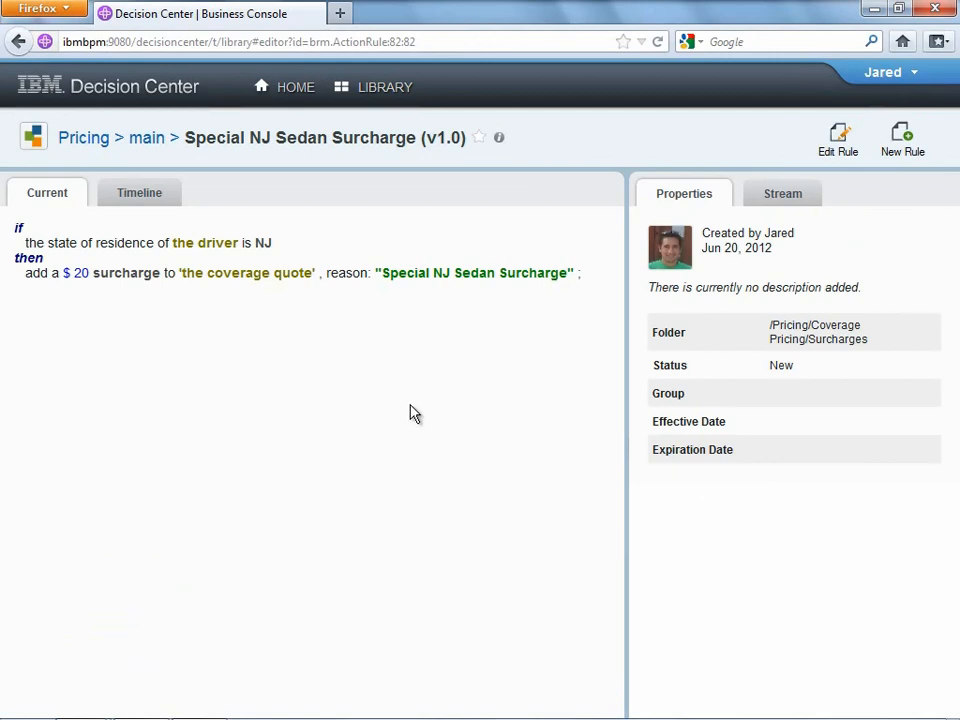
left_click(298, 88)
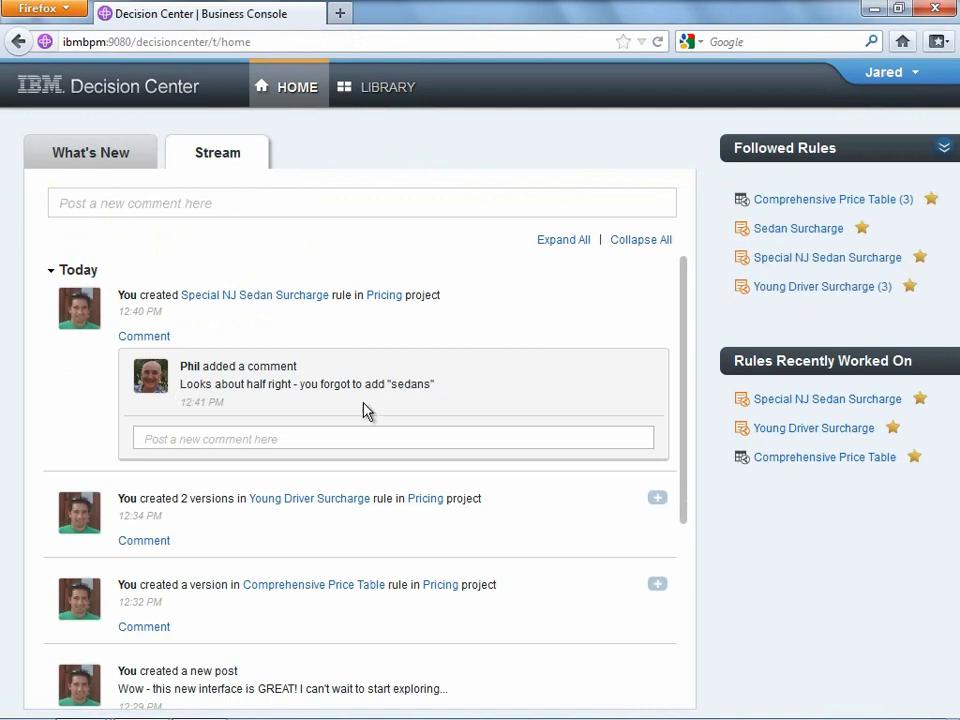
left_click(325, 437)
type("Opp")
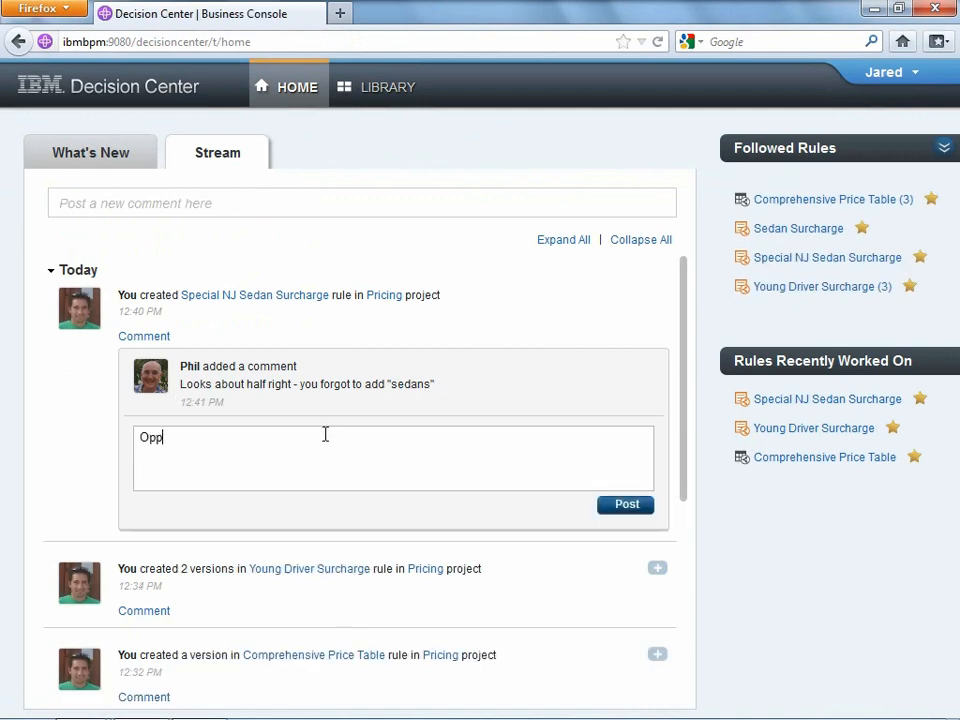
type("ops! I will fix that now...")
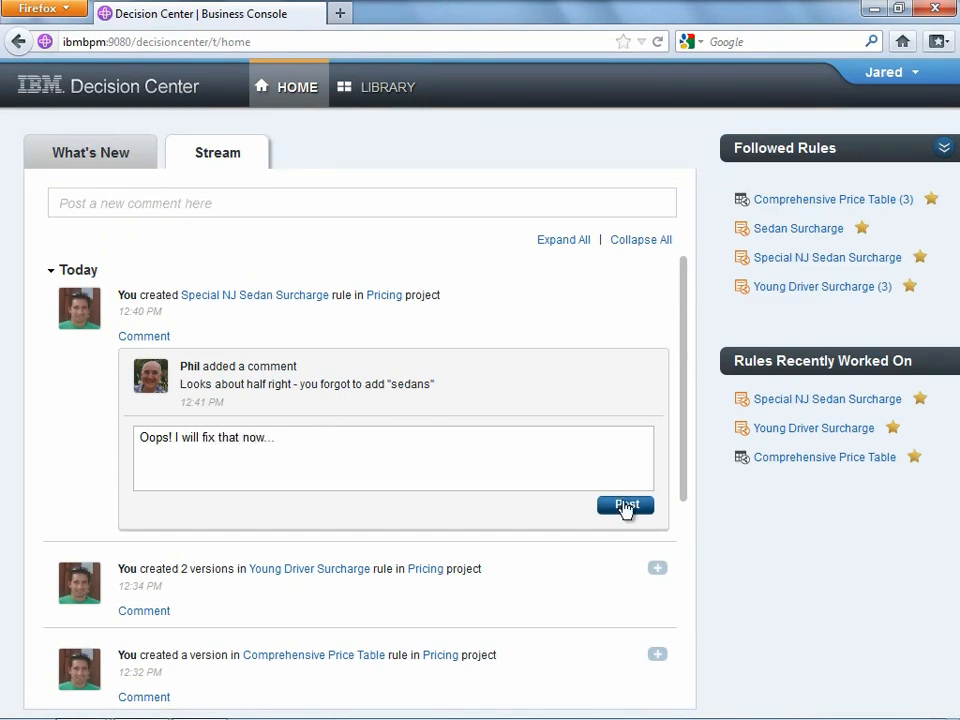
left_click(625, 506)
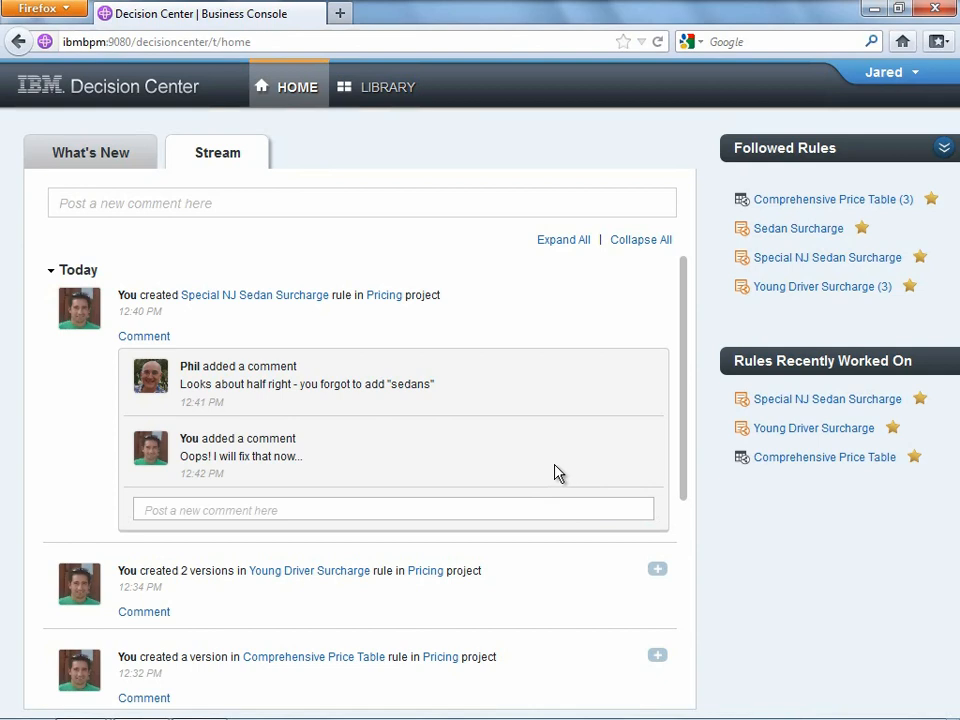
left_click(275, 297)
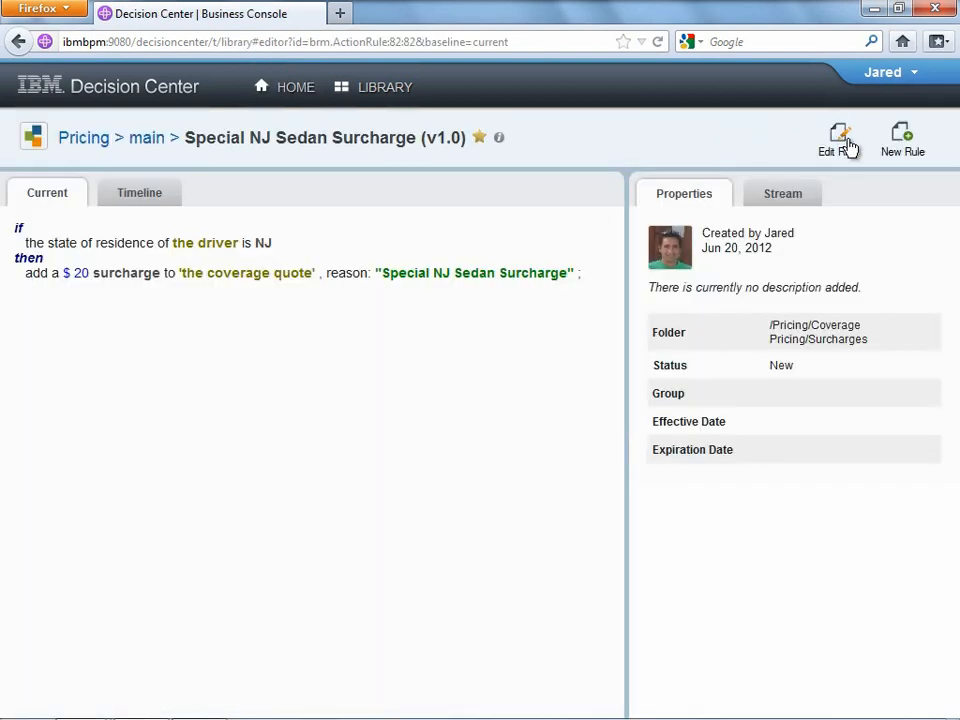
- Extend the rule's condition after NJ with 'and the type of the vehicle is Sedan'
left_click(843, 145)
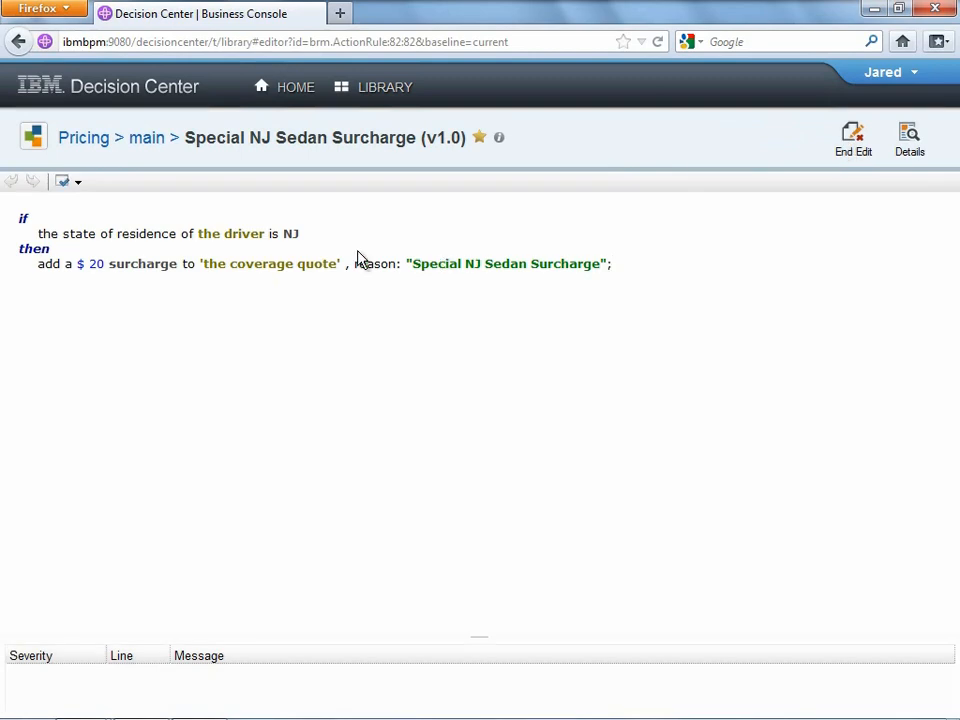
left_click(305, 236)
type("and ")
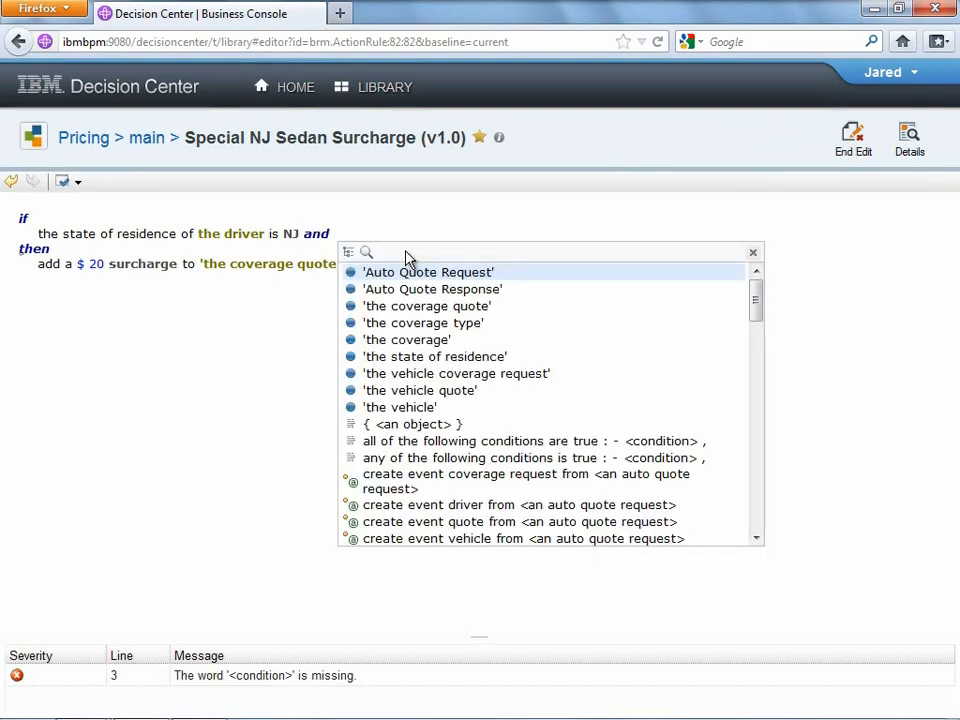
type("the ")
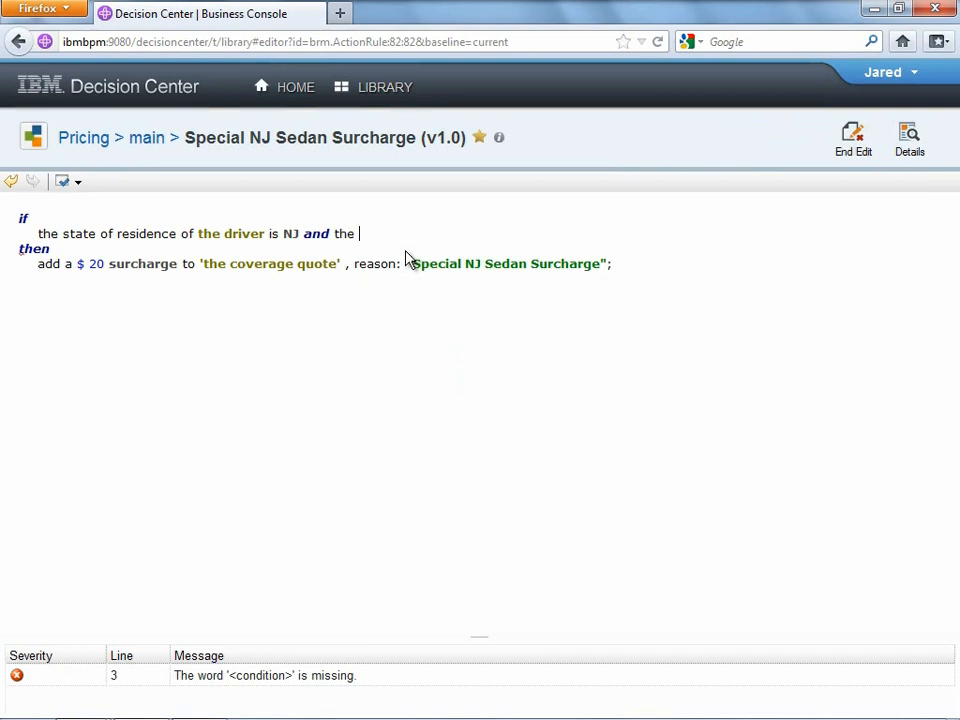
type("type")
key("Return")
key("Return")
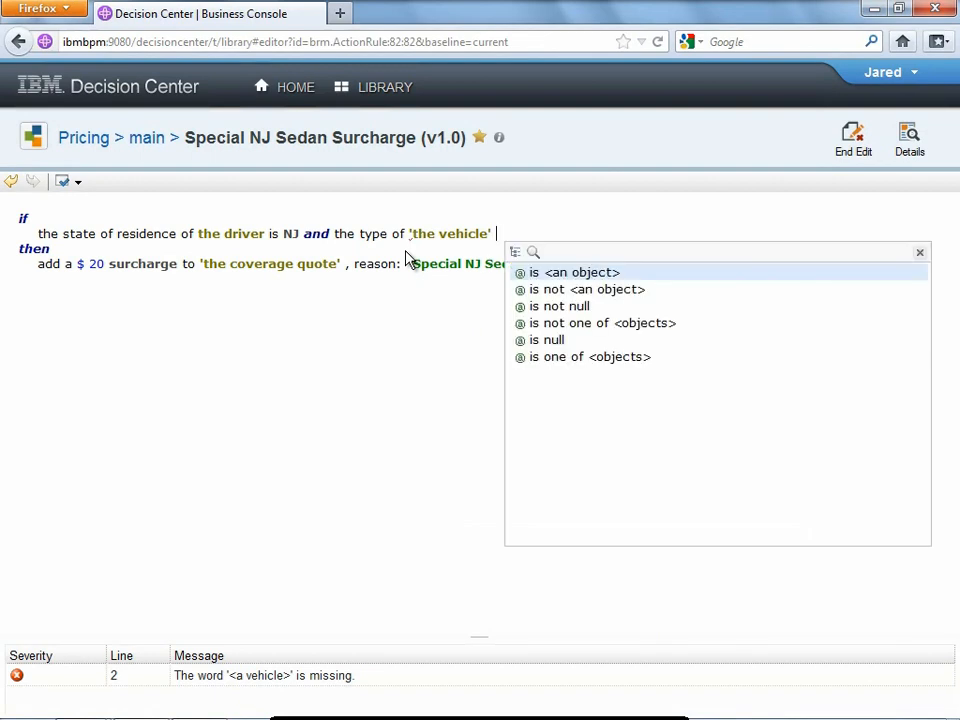
type("is")
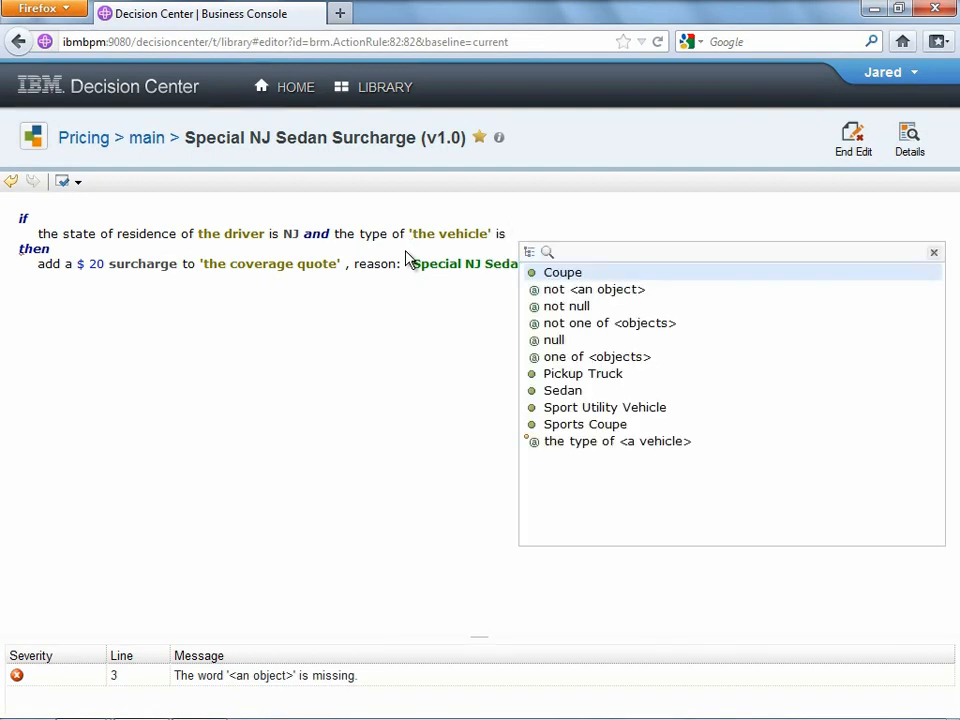
left_click(580, 392)
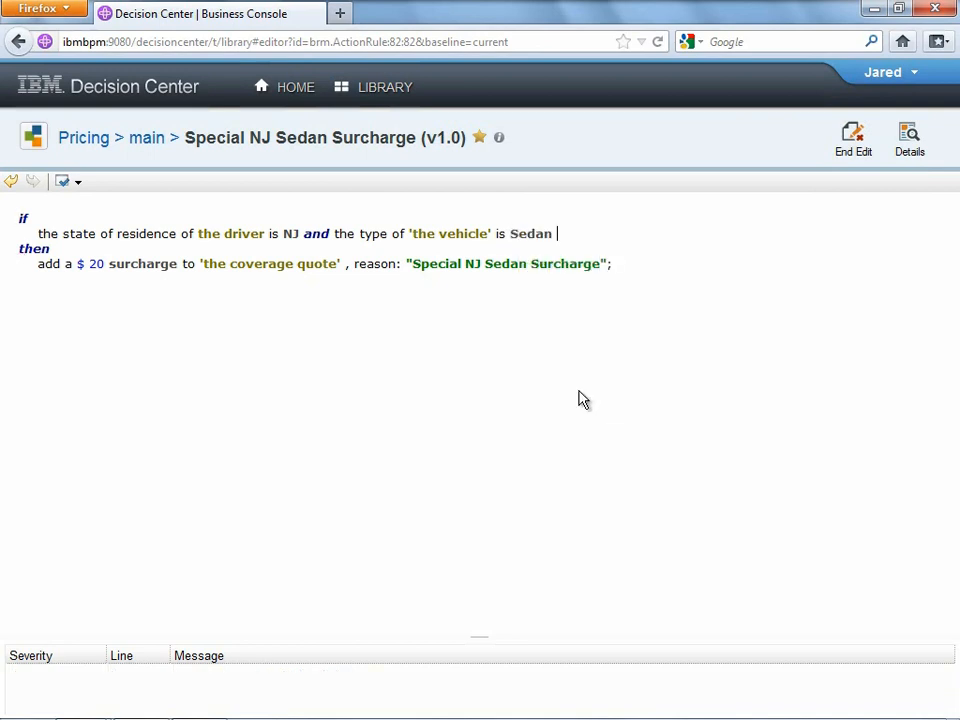
key("Escape")
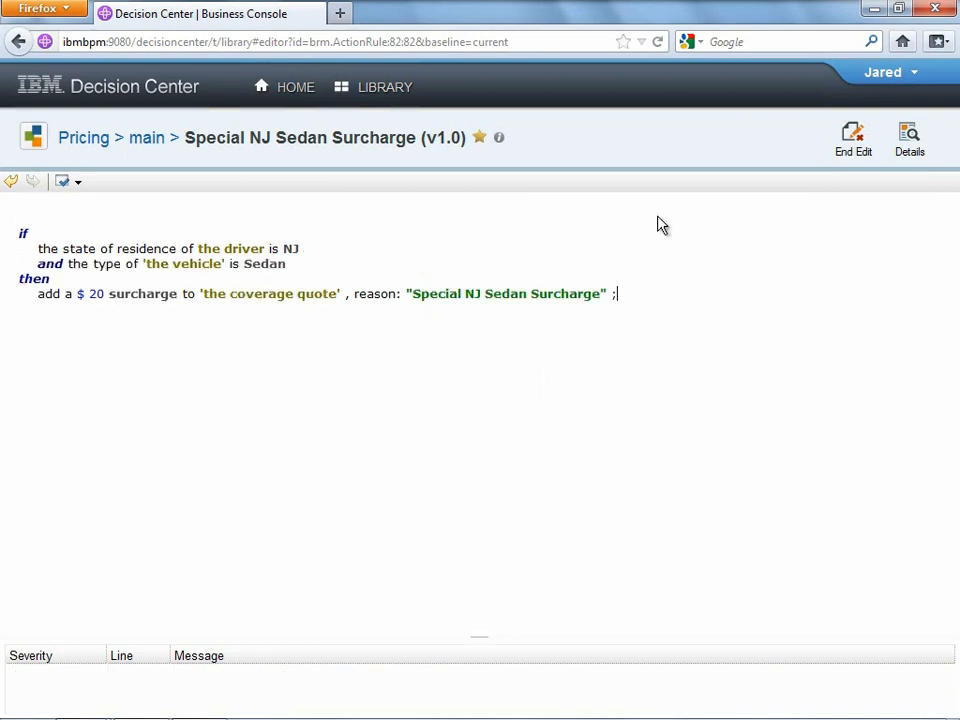
- Save the edit as a new version with the comment 'Added "sedan" to the rule'
left_click(861, 151)
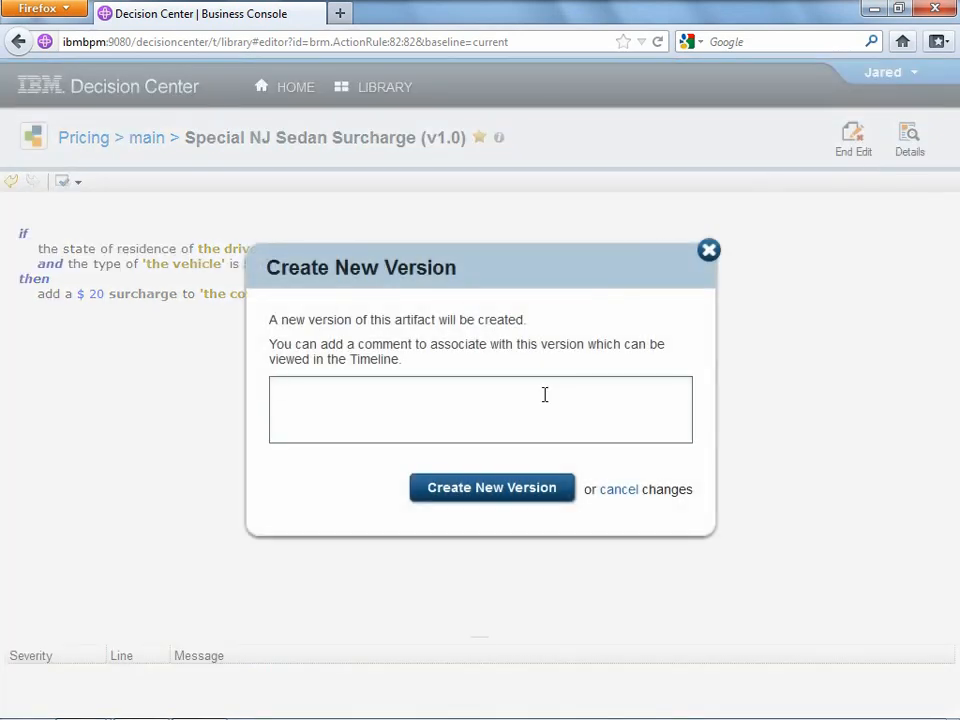
type("Added \"sedan\" to the rule")
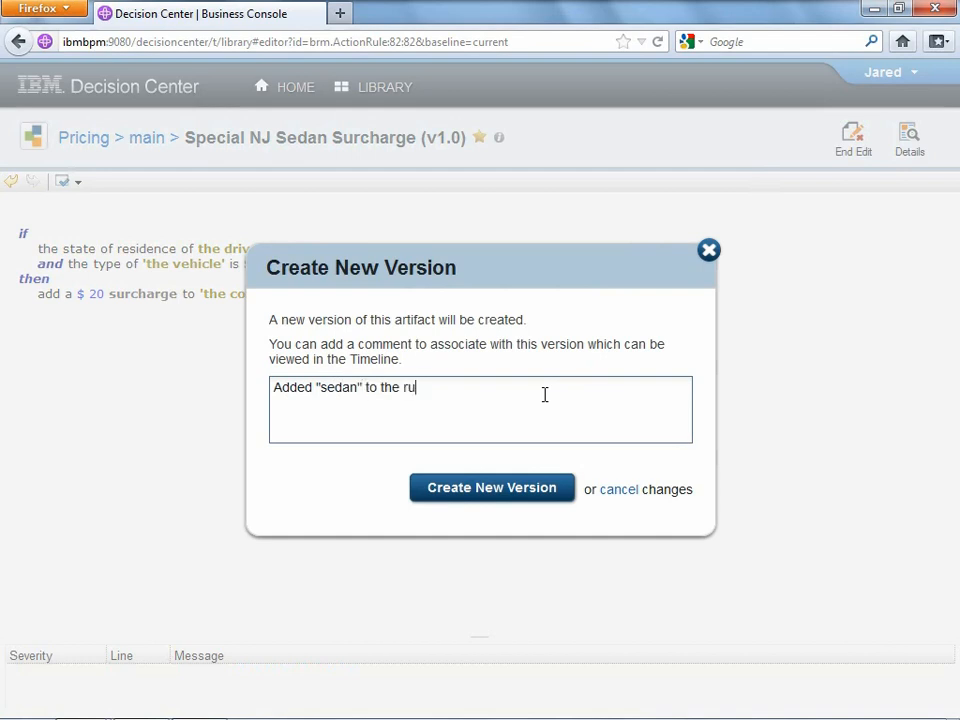
left_click(514, 490)
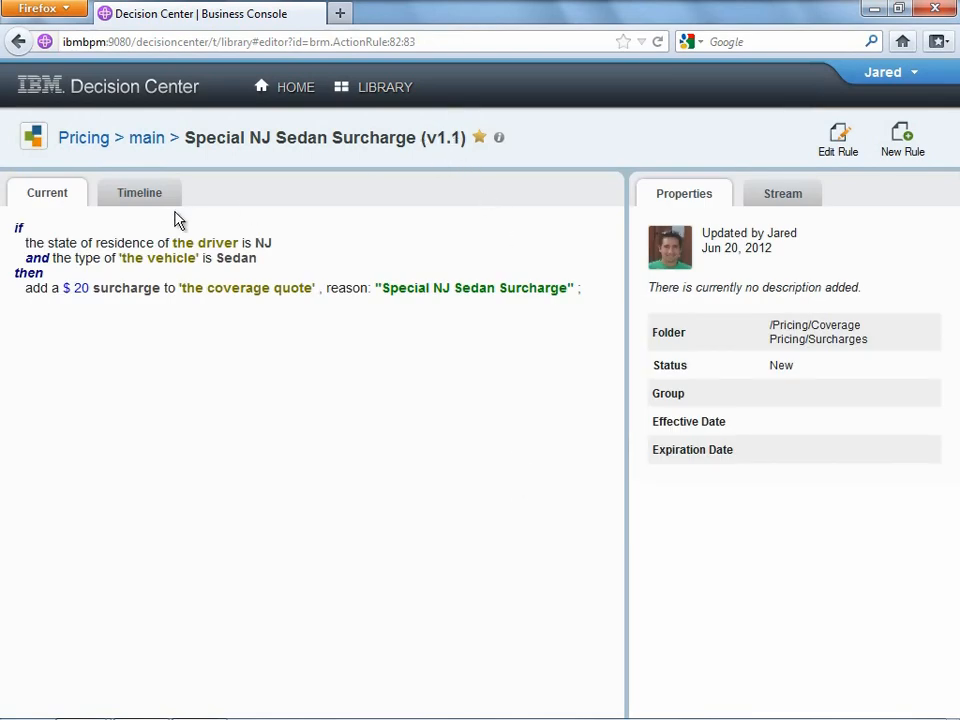
- Check the rule's version timeline, then return to its current content and comment stream
left_click(148, 204)
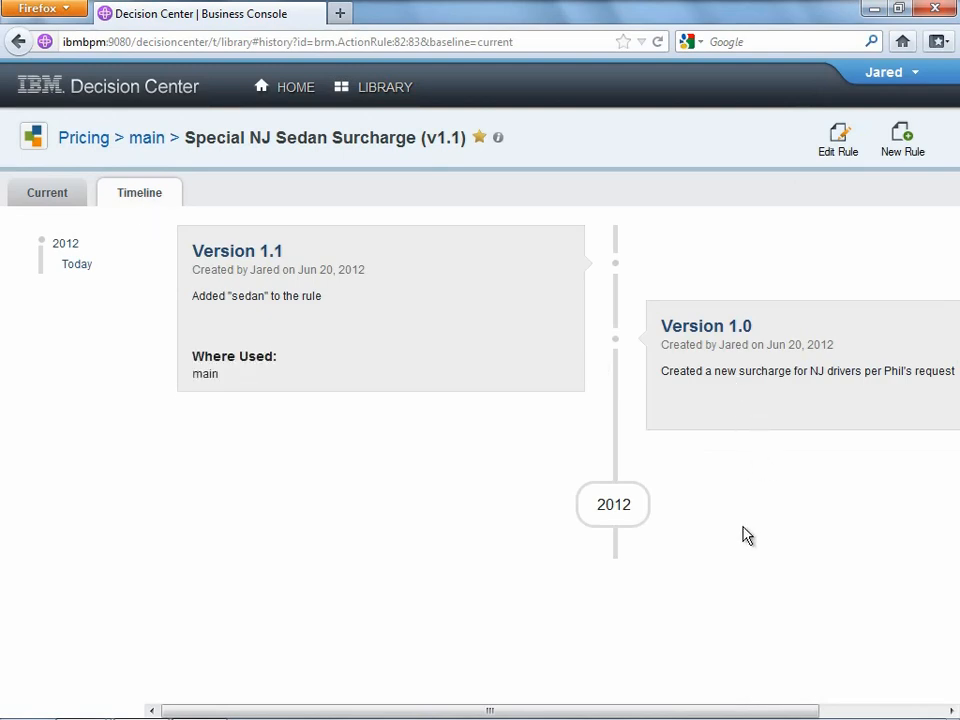
left_click(45, 199)
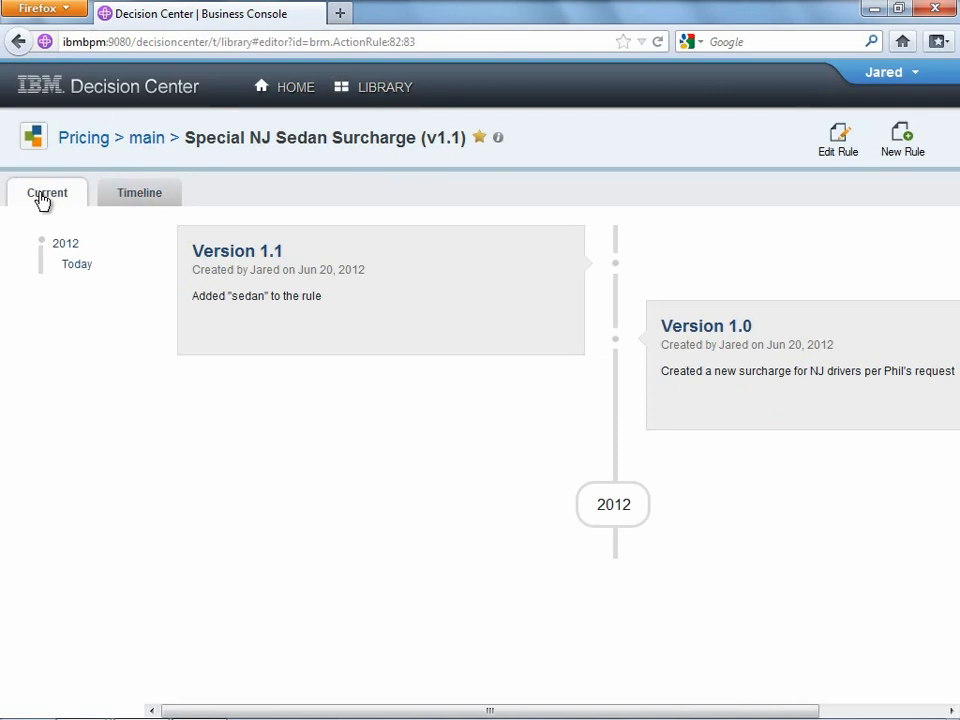
left_click(790, 198)
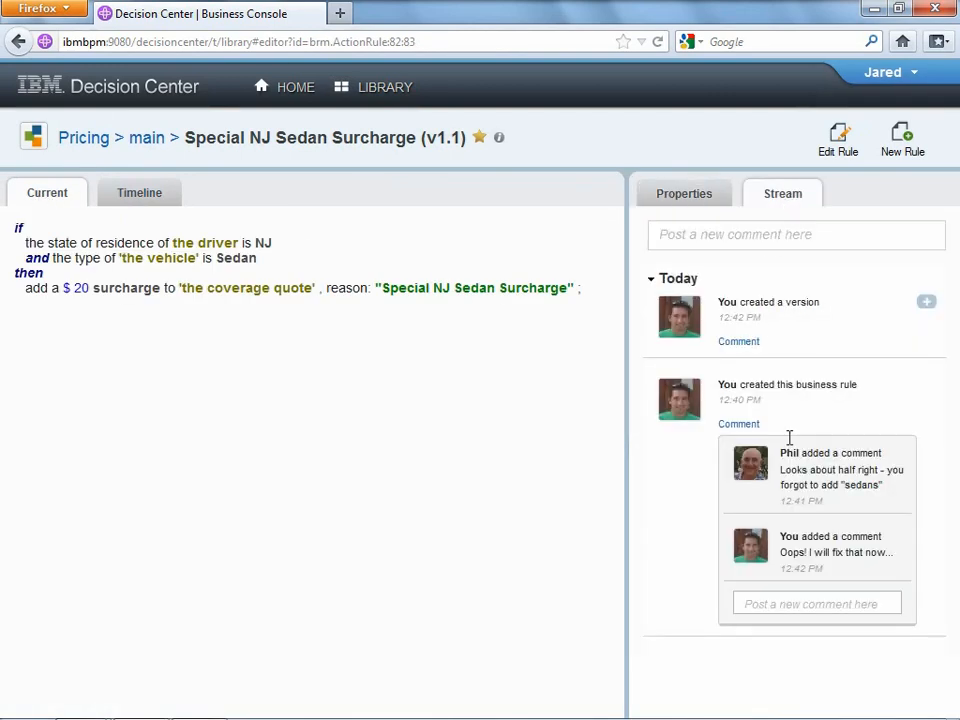
- Reply 'Ok, all set - take a look!' in the rule's comment thread
left_click(801, 603)
type("Ok, ")
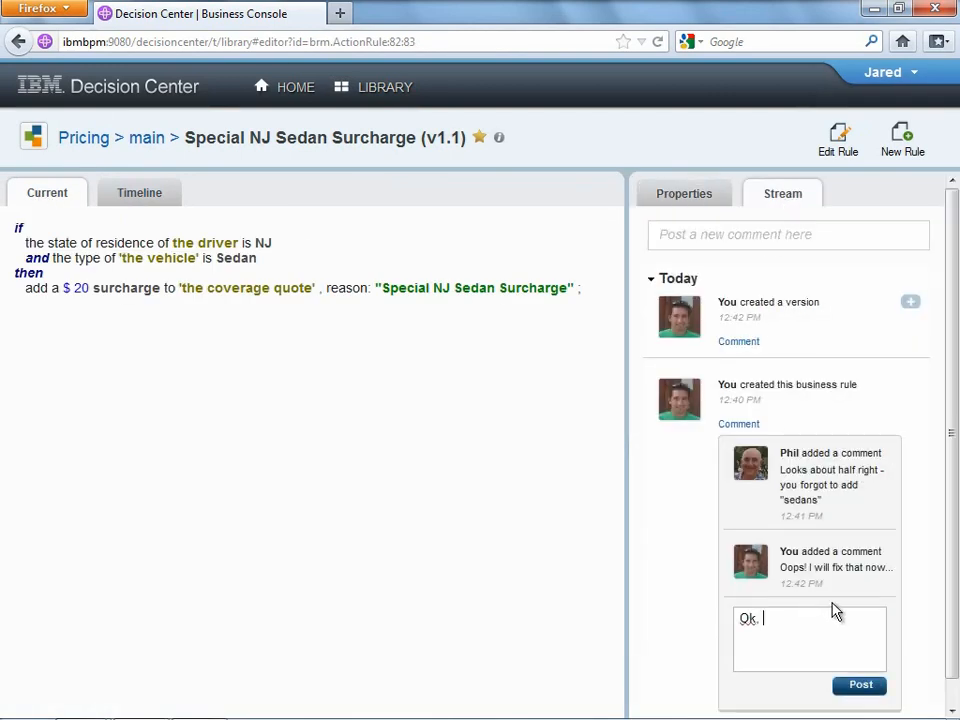
type("all set - take a look!")
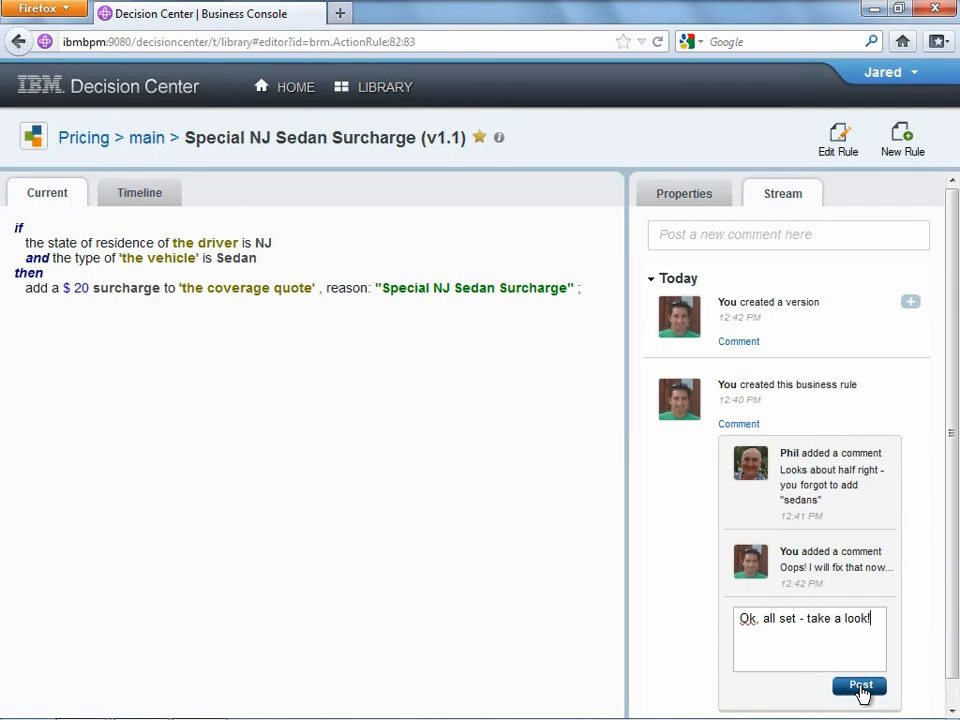
left_click(862, 689)
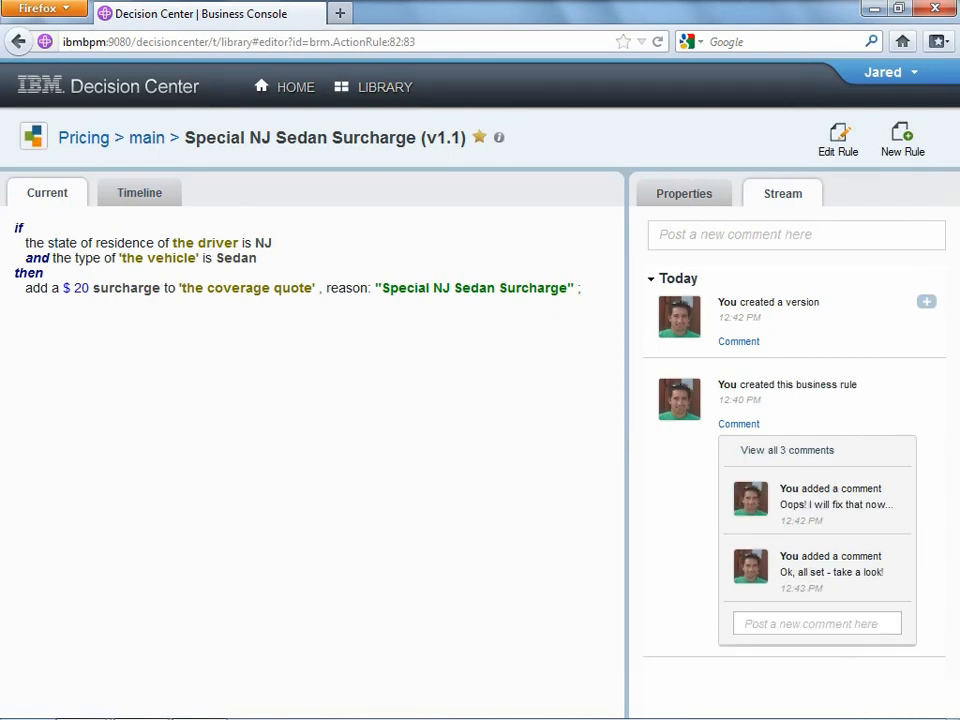
mouse_move(342, 718)
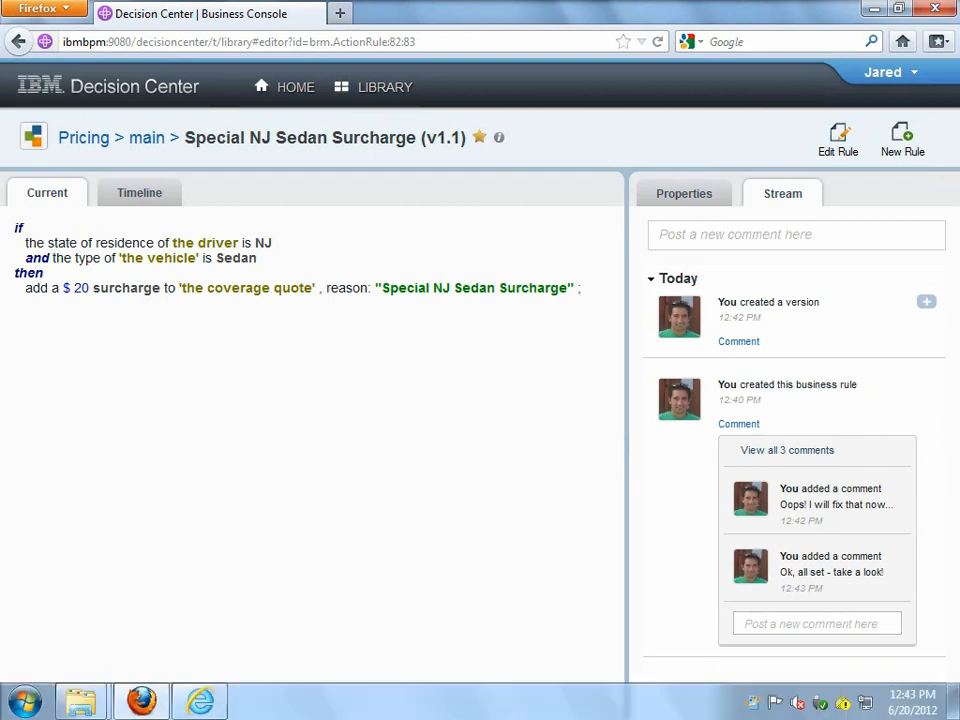
mouse_move(205, 702)
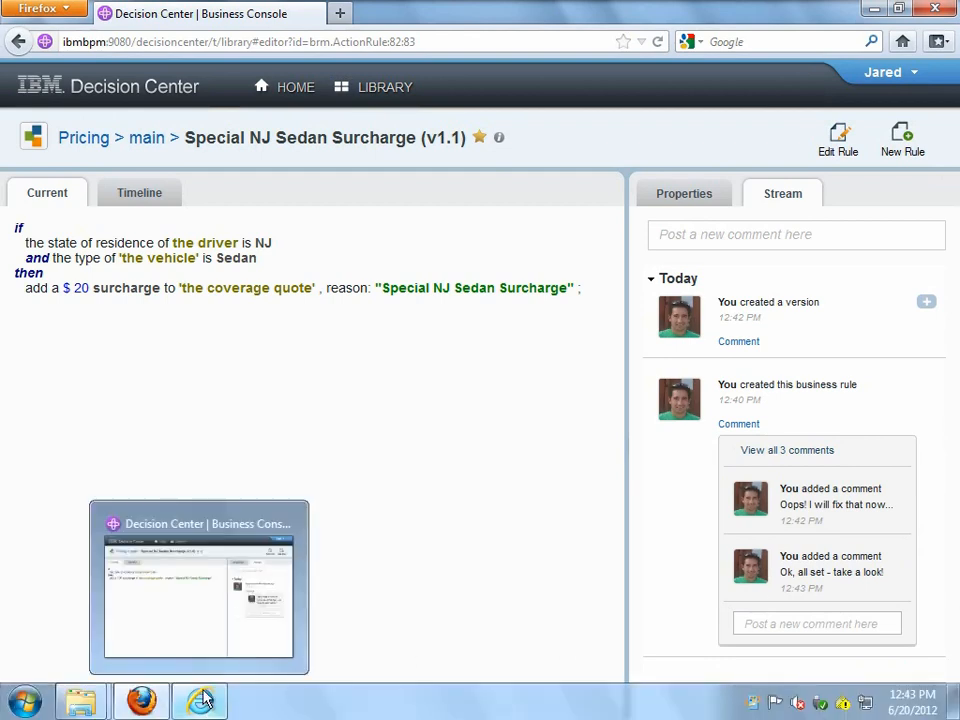
- As the reviewer, post 'Perfect - thank you!' on the rule and go to the Pricing project overview
left_click(195, 623)
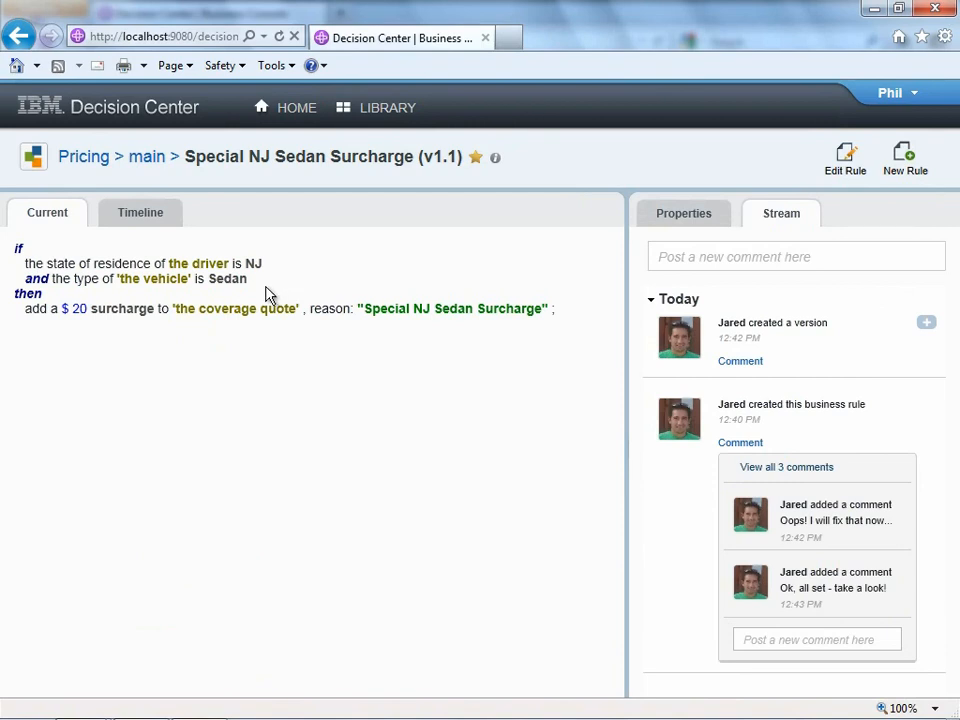
left_click(748, 640)
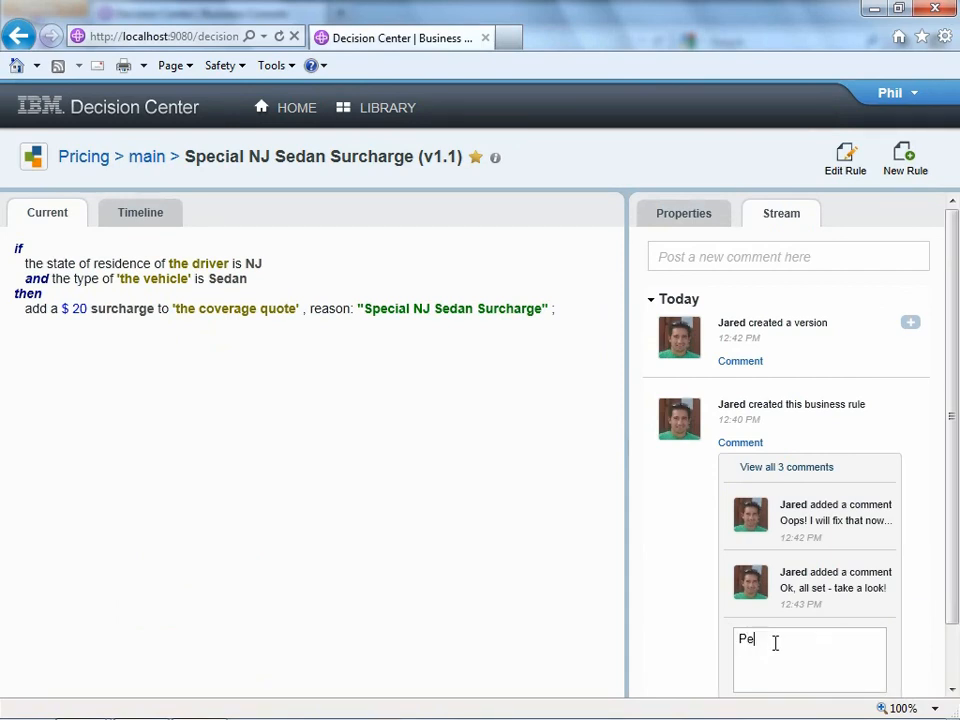
type("Perfect - thank you!")
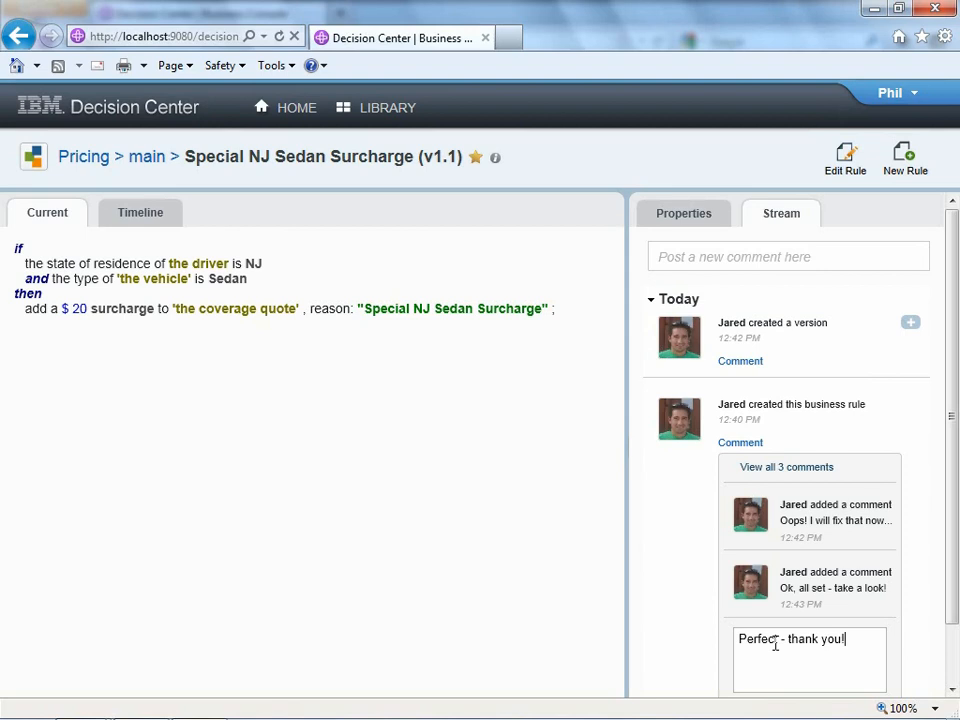
scroll(800, 640, "down", 1)
left_click(860, 640)
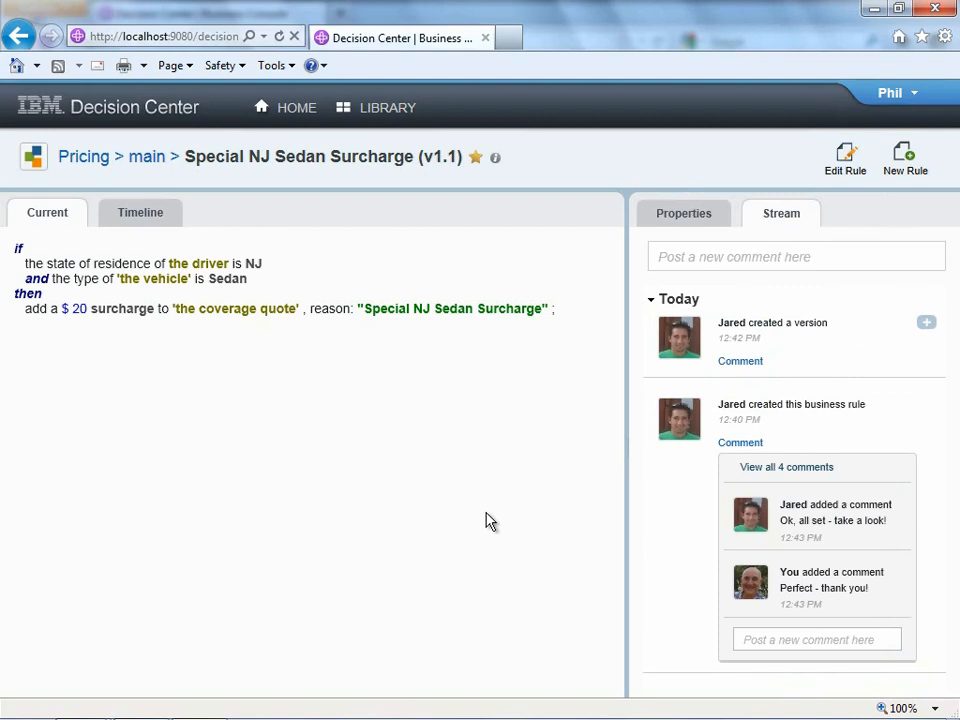
left_click(76, 160)
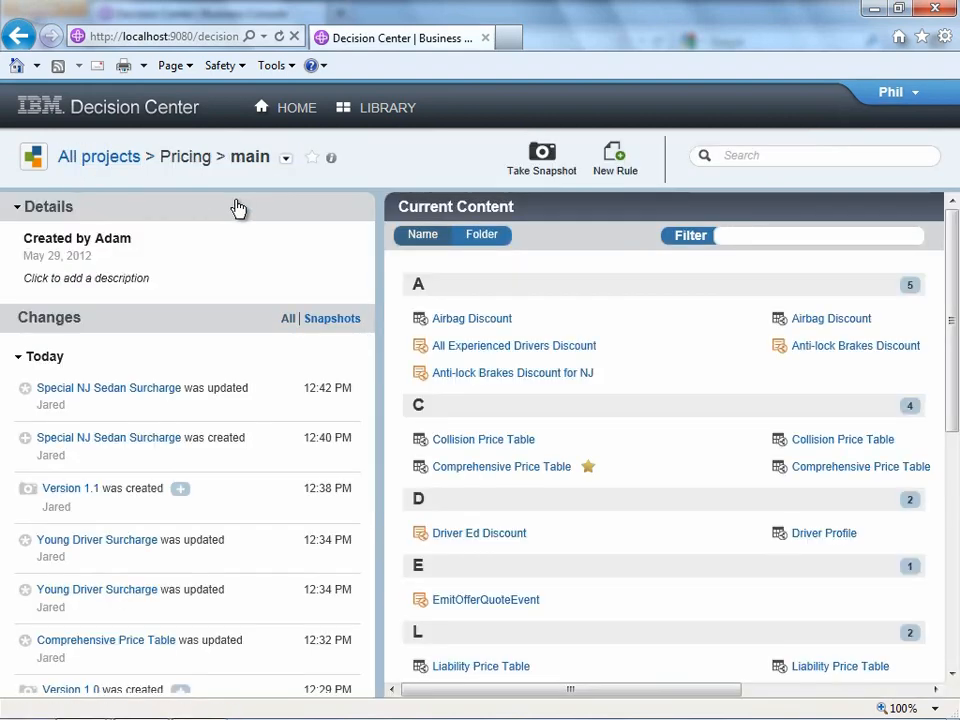
- Take a 'Version 1.2' snapshot described 'Project looks good - getting ready for new deployment', then list only snapshots
left_click(545, 168)
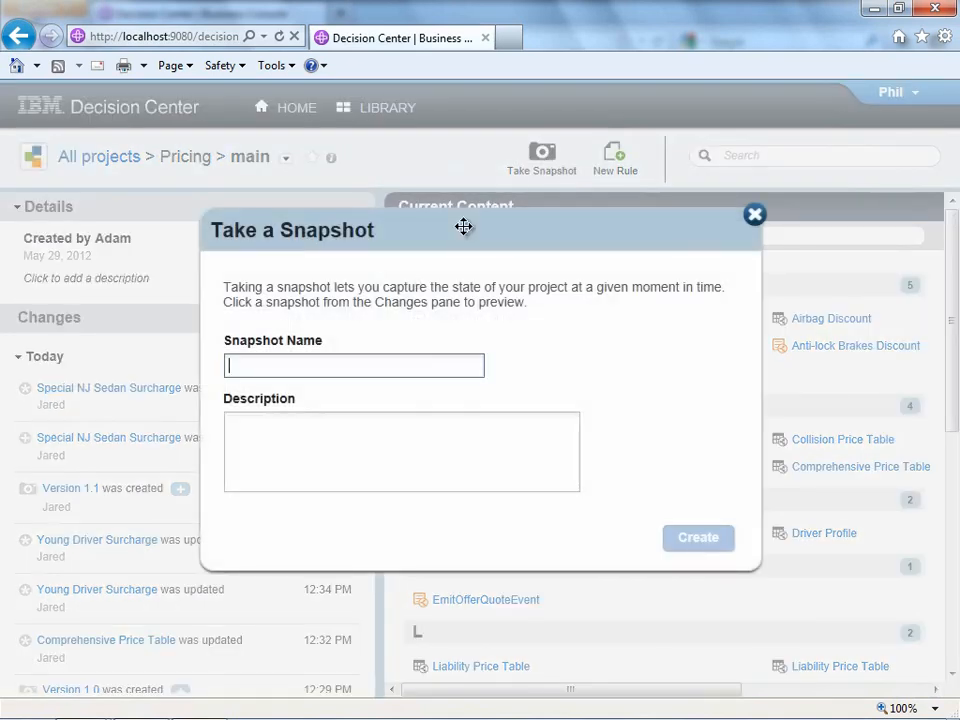
type("Version 1.2")
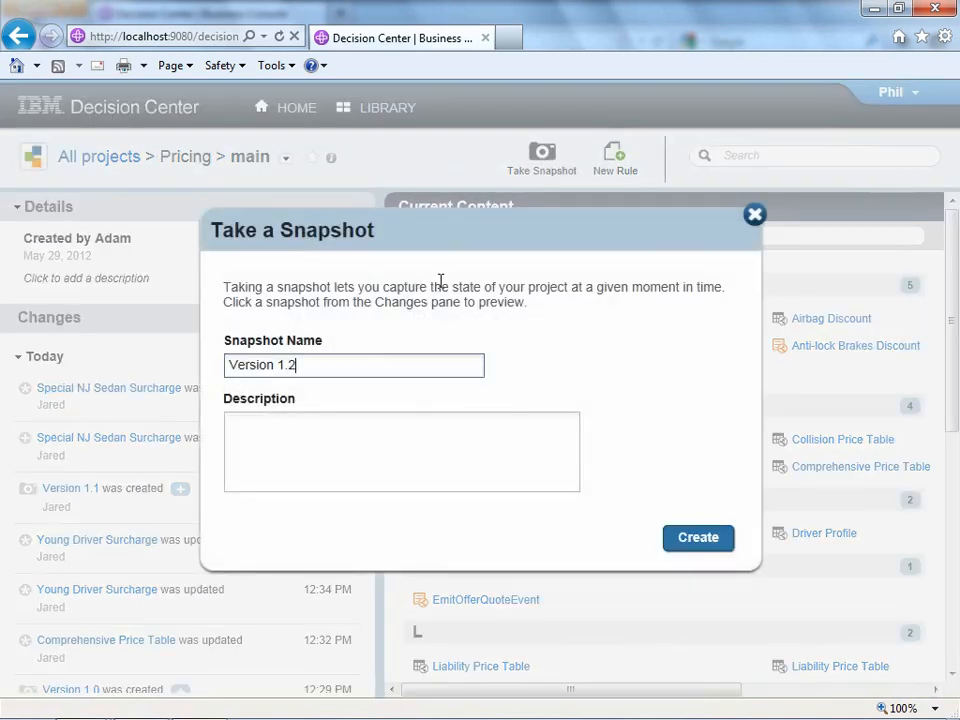
left_click(345, 437)
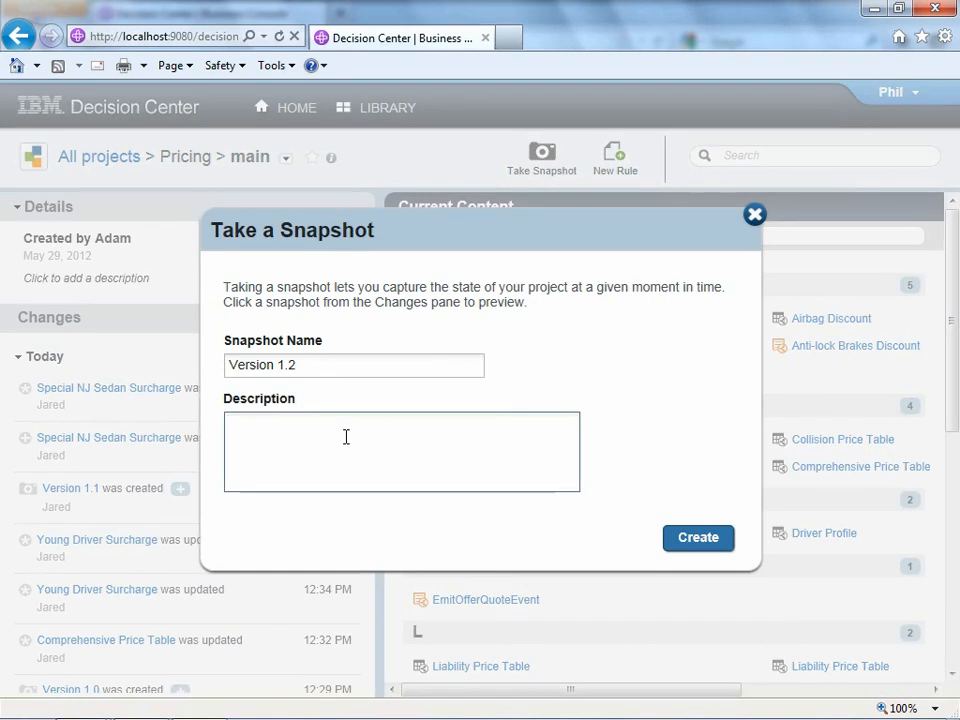
type("Proj")
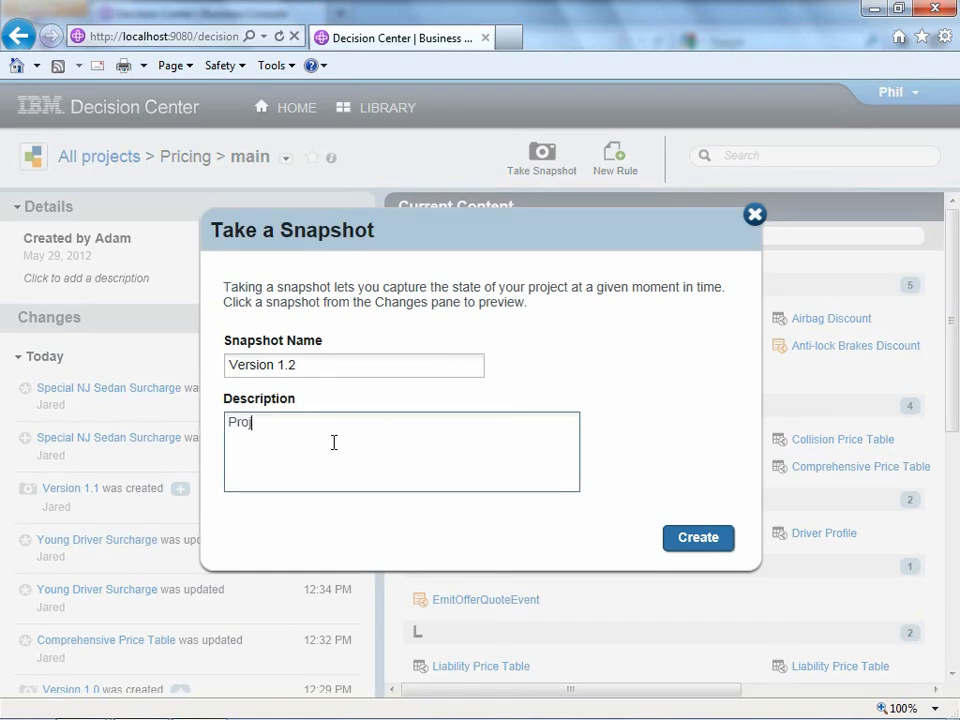
type("ect looks good - getting read")
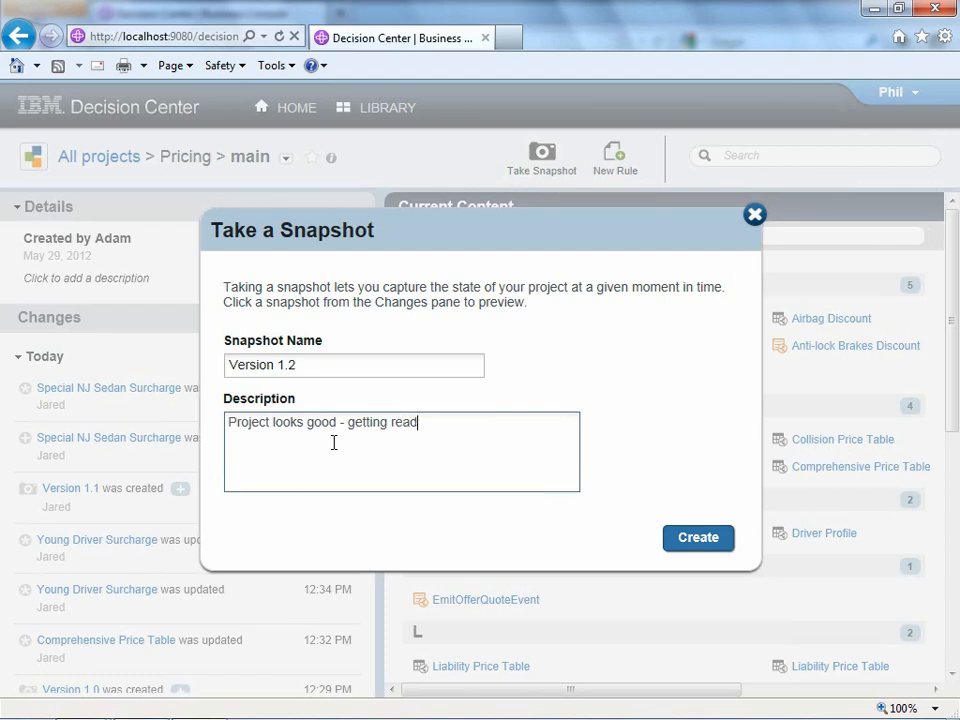
type("y for new deployment")
left_click(690, 542)
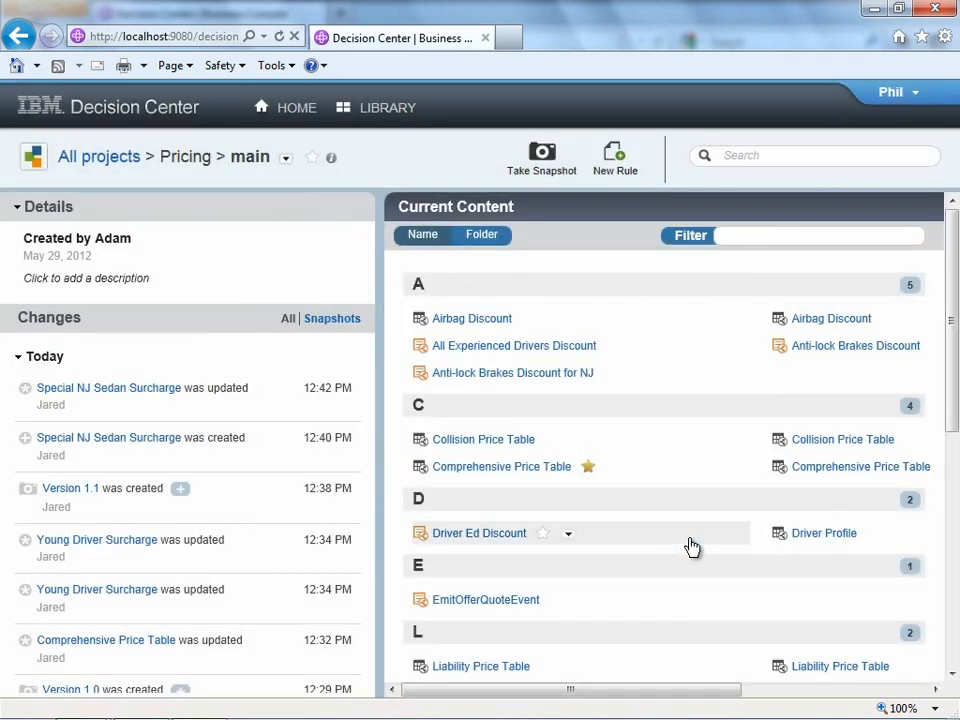
left_click(331, 319)
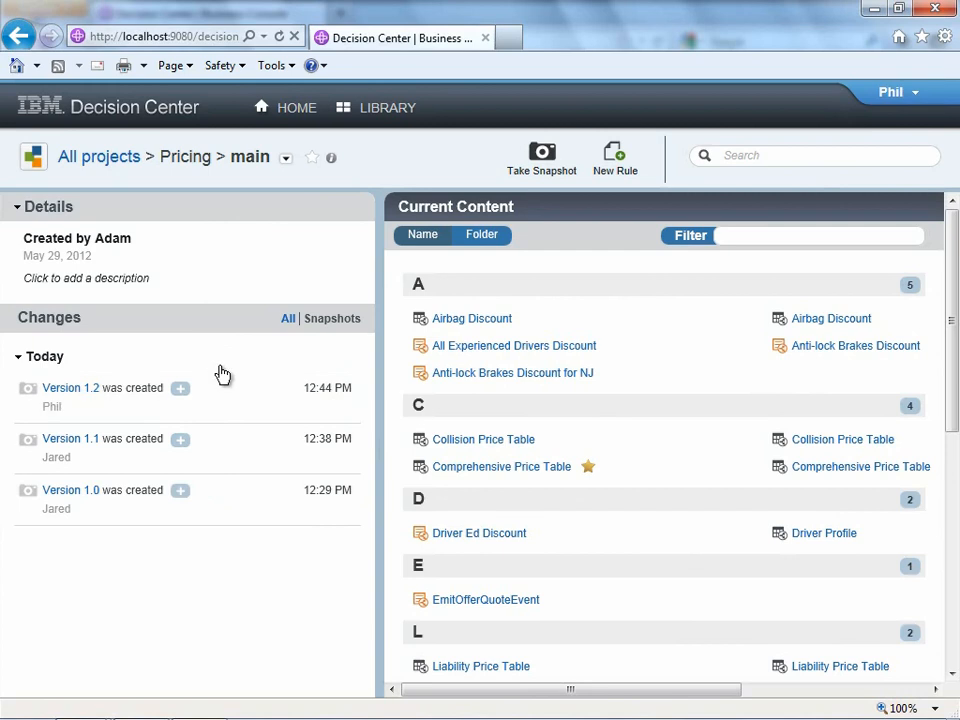
- Search the Pricing project for 'surcharge', excluding decision tables and deployable items from the results
left_click(288, 319)
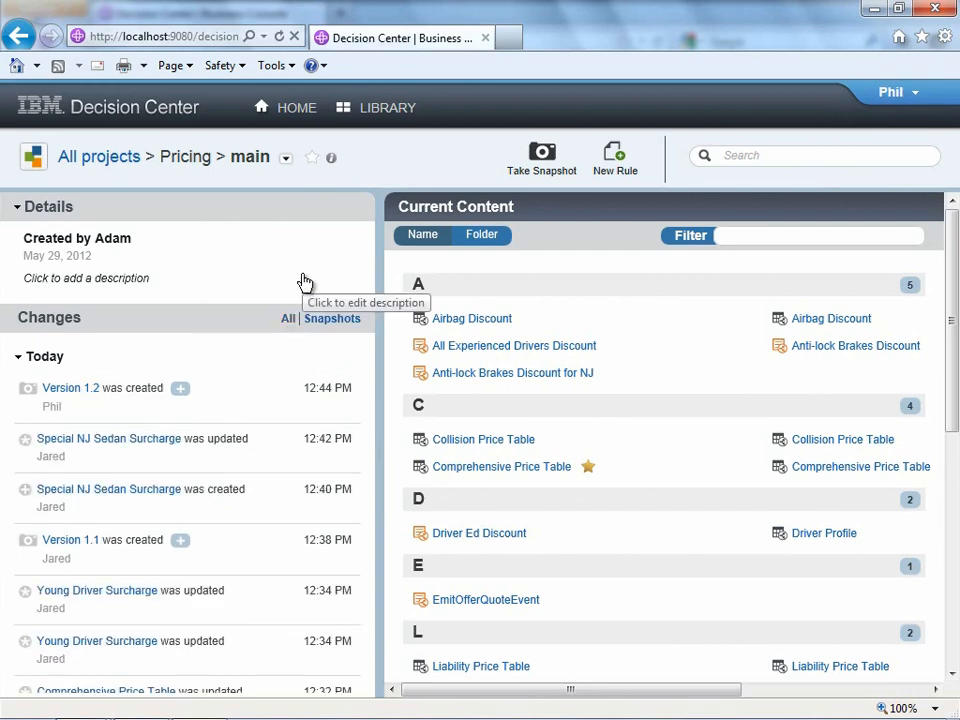
mouse_move(705, 158)
left_click(748, 157)
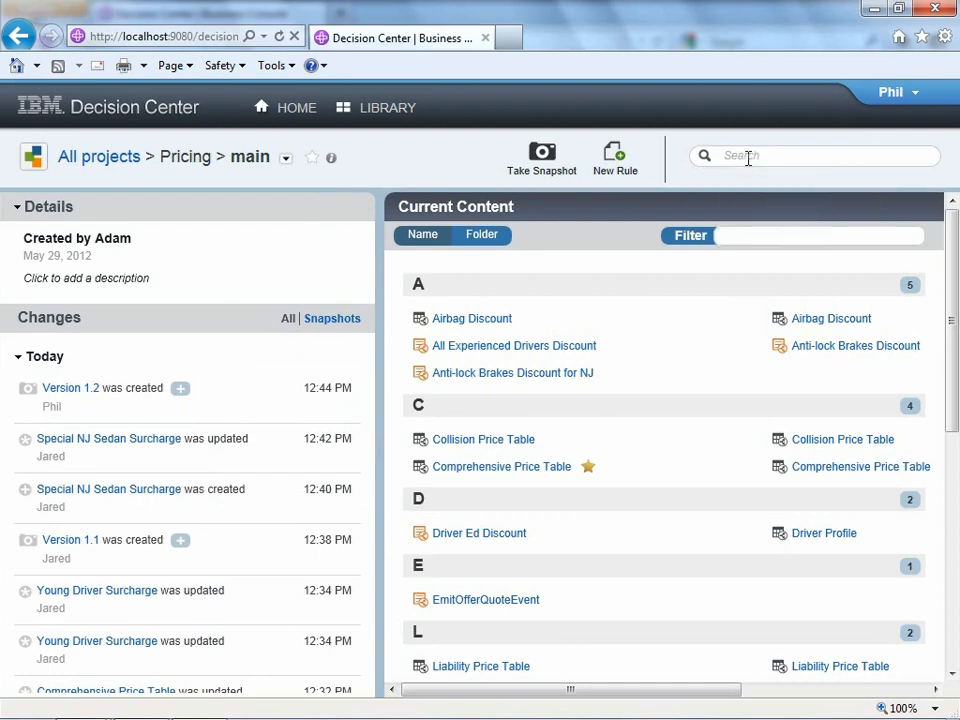
type("surcharge")
key("Return")
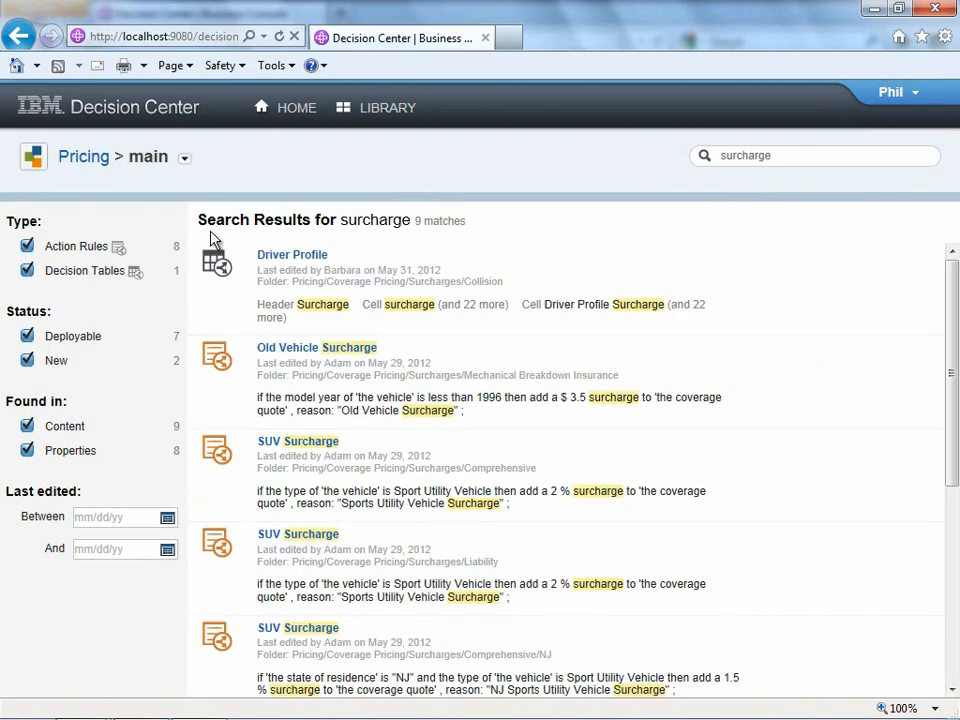
left_click(28, 271)
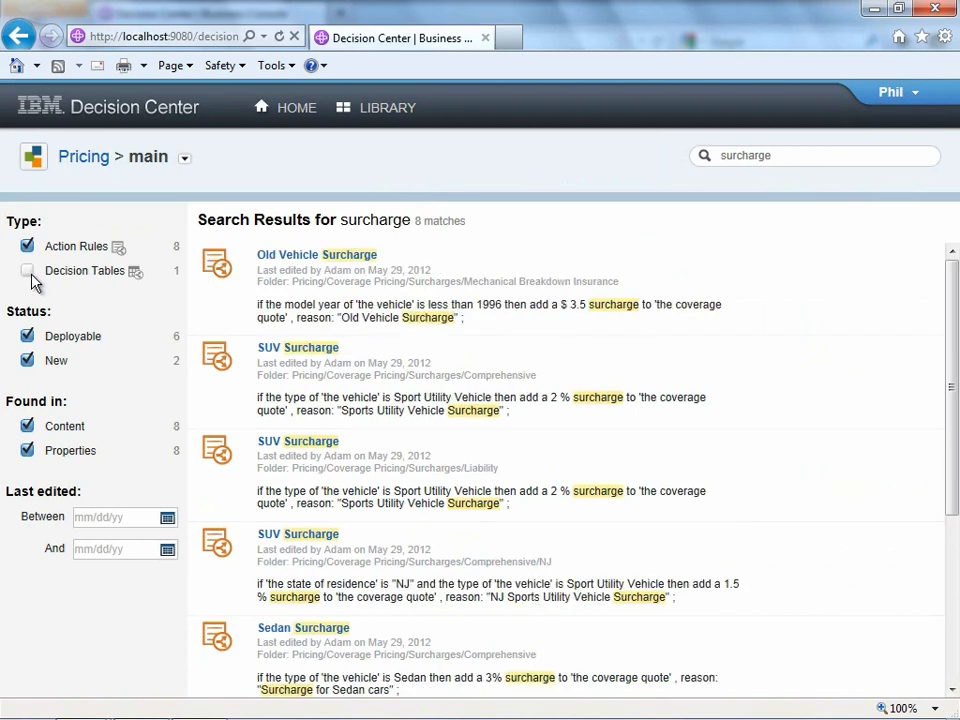
left_click(28, 337)
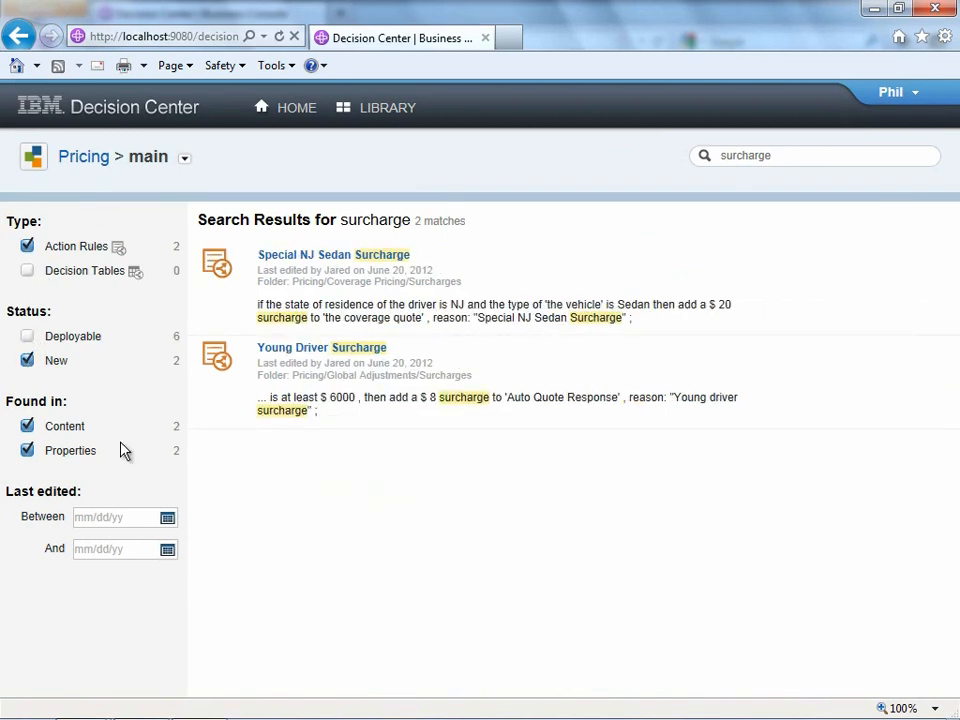
- Open the Special NJ Sedan Surcharge result, glance at its timeline, and expand all 4 stream comments
left_click(372, 256)
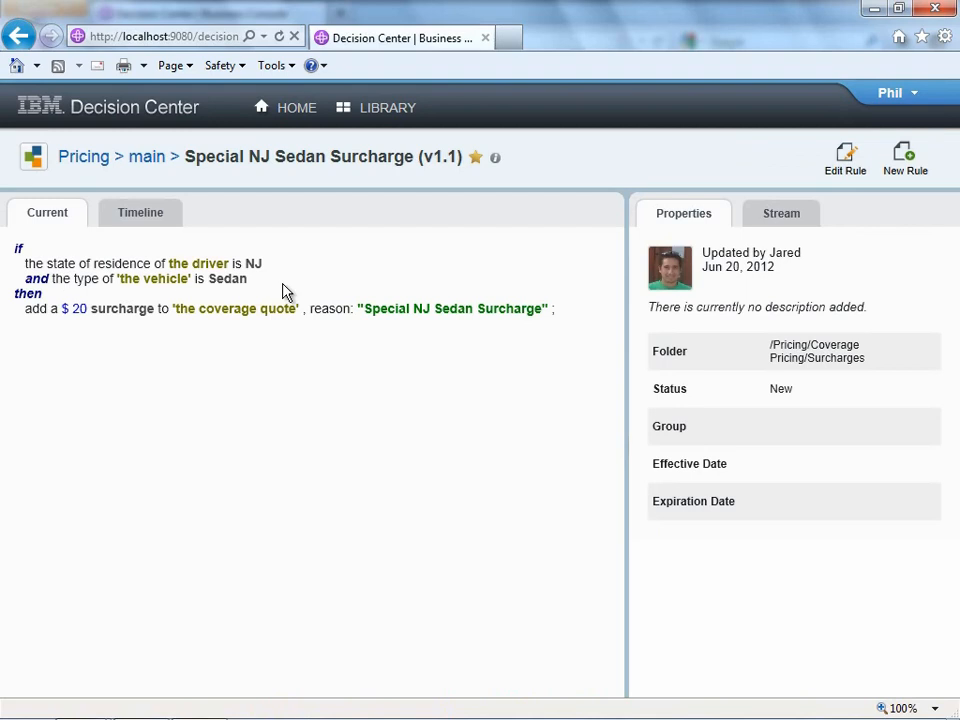
left_click(157, 222)
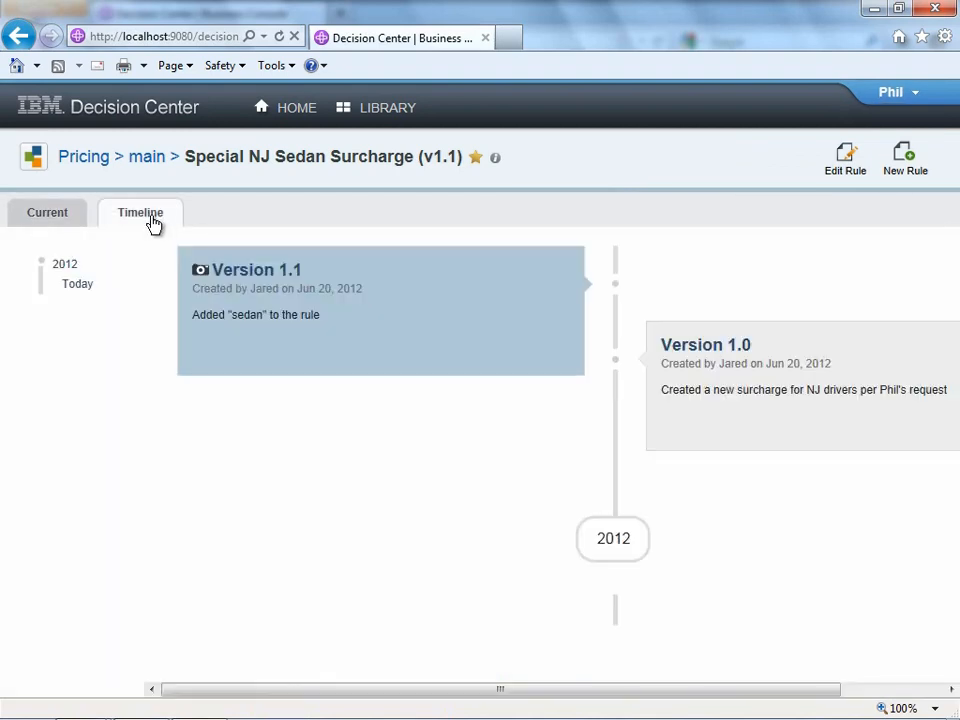
left_click(55, 218)
left_click(790, 220)
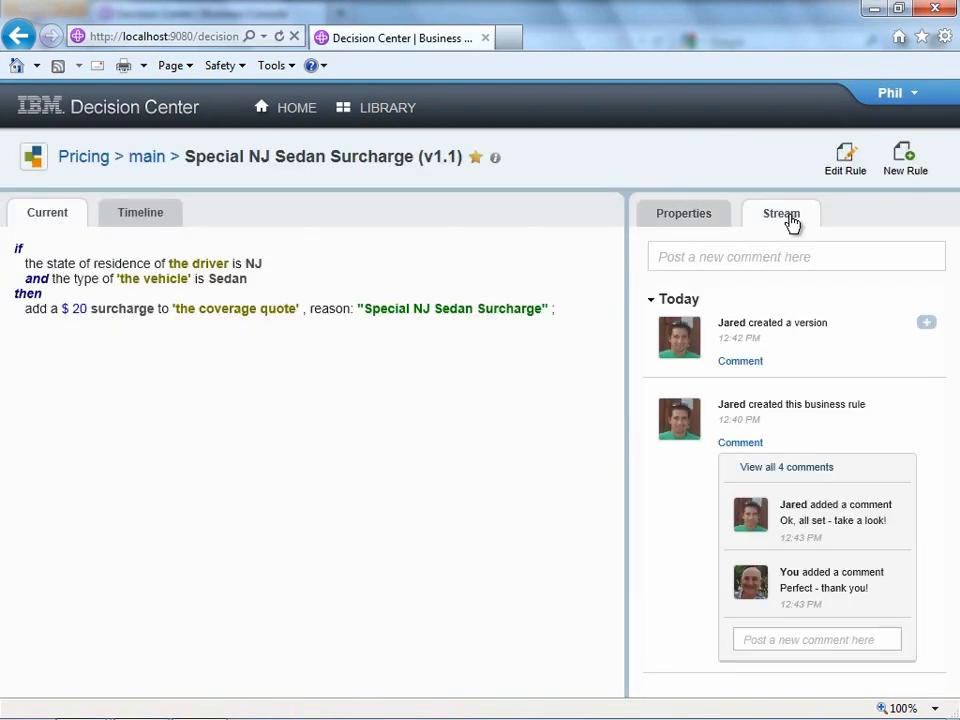
left_click(791, 467)
scroll(849, 456, "down", 2)
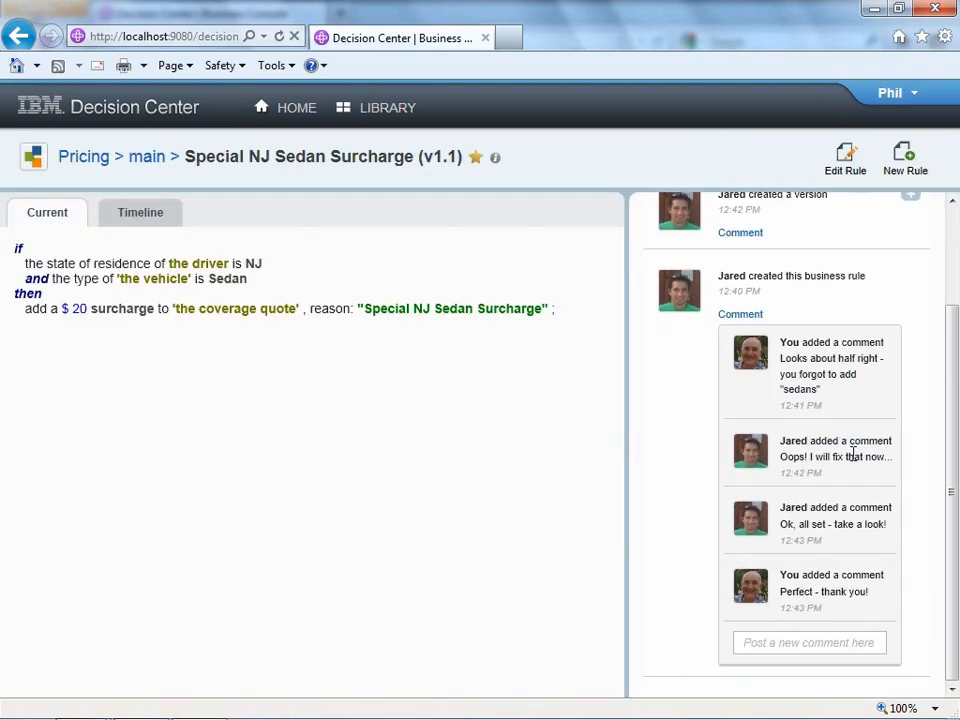